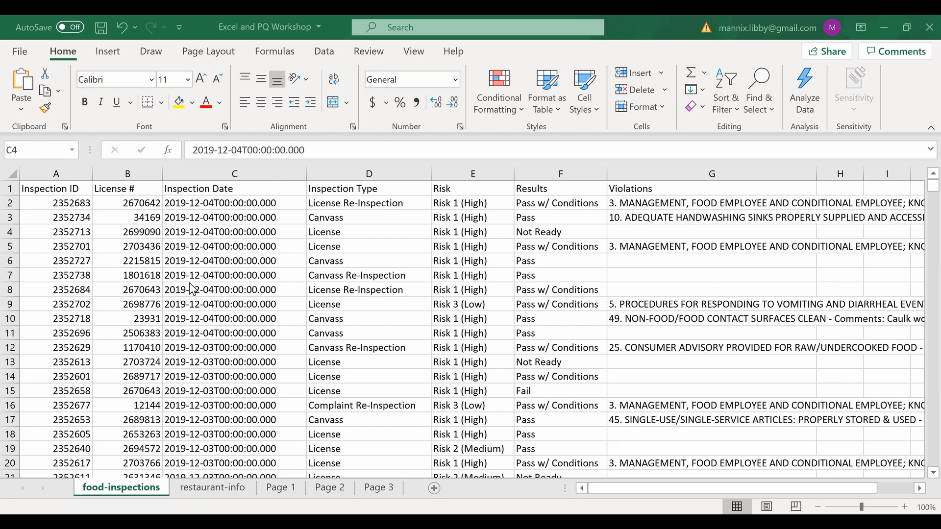
- Select the first Inspection ID, then go past the restaurant-info sheet to the Page 1 sheet
left_click(72, 203)
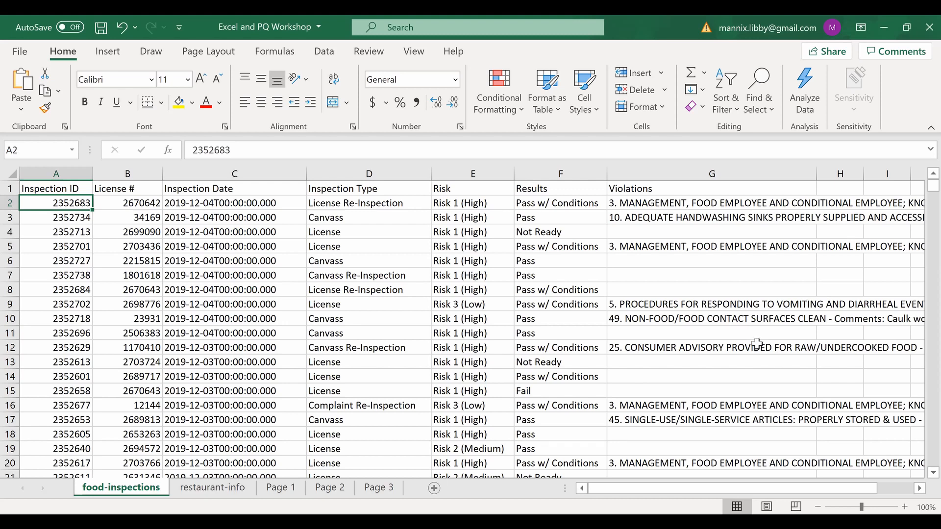
key("ctrl+Page_Down")
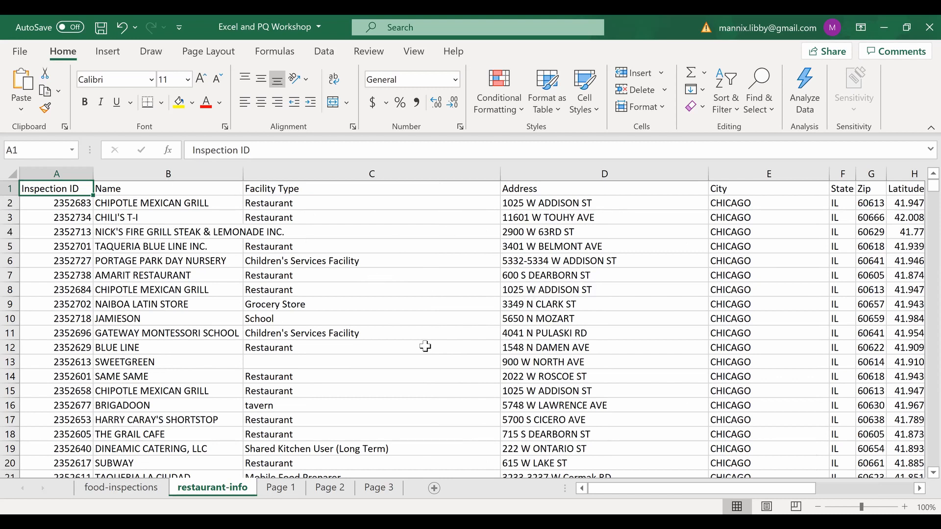
left_click(271, 496)
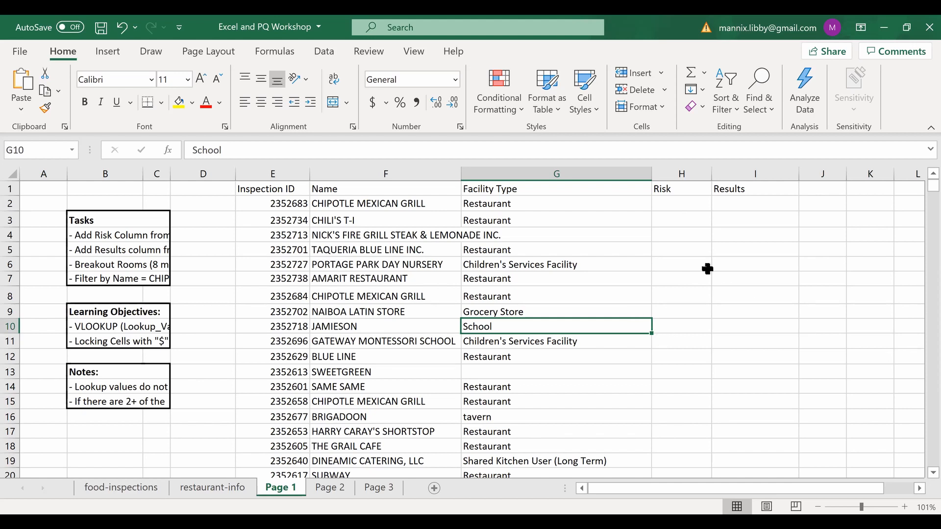
left_click(671, 202)
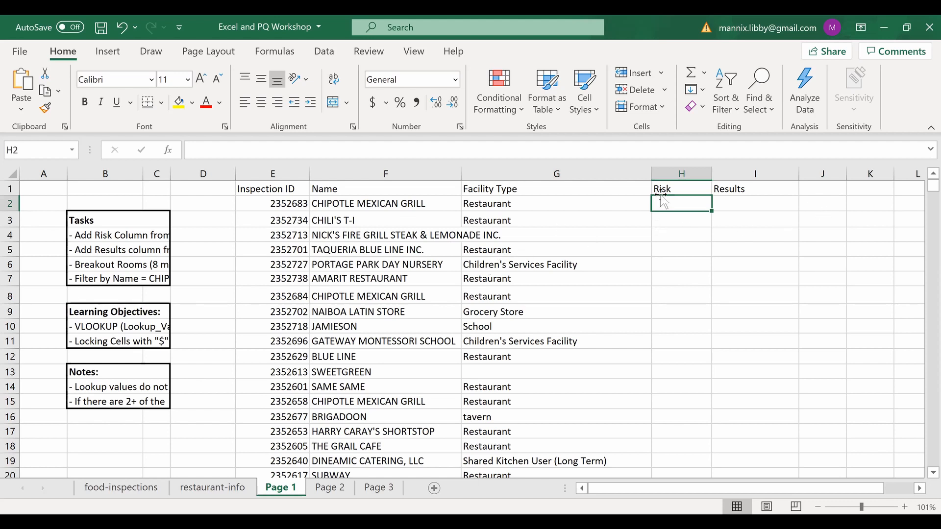
left_click(78, 217)
key("Down")
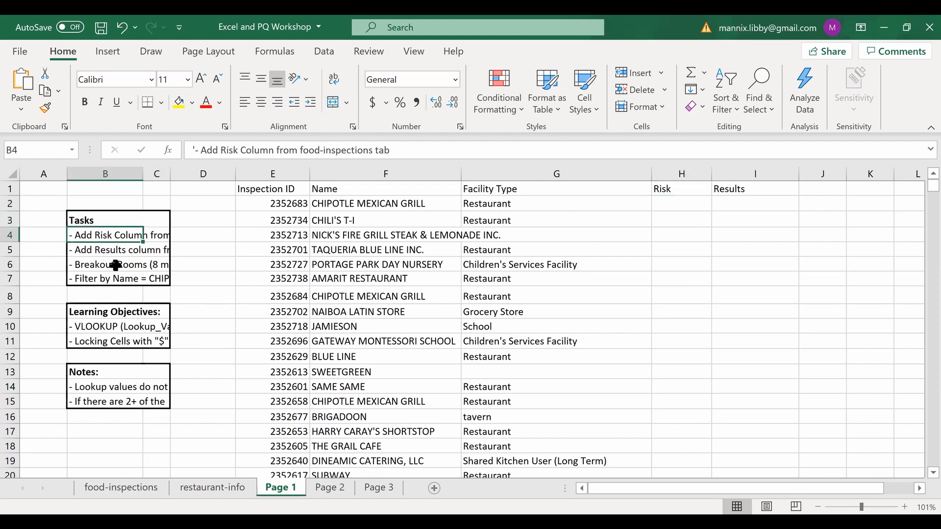
key("Down")
key("Up")
key("Down")
key("Down")
key("Up")
key("Up")
key("Up")
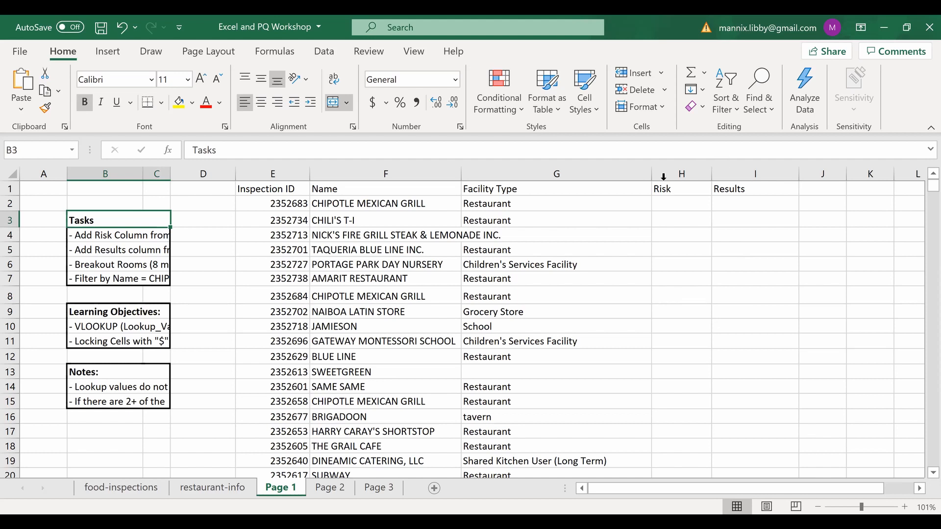
left_click(662, 200)
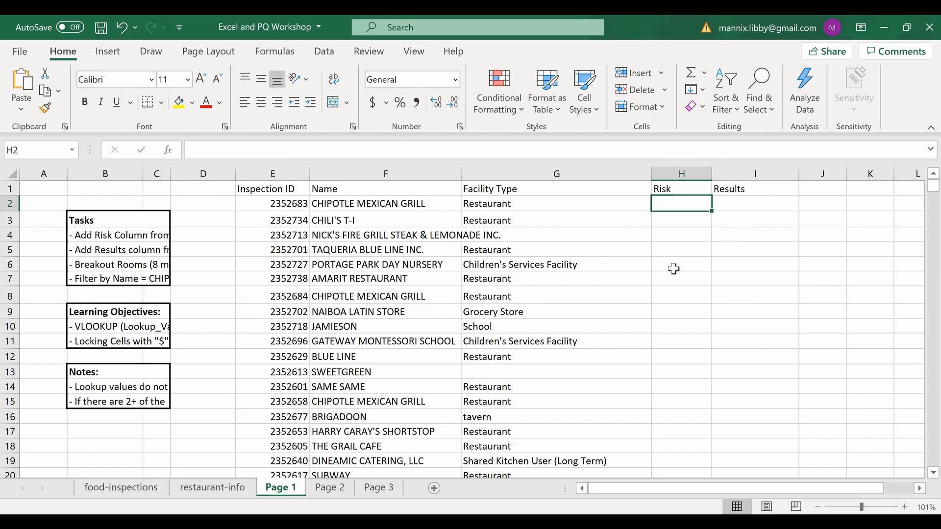
- Start =VLOOKUP(E2, in cell H2 and switch to the food-inspections sheet for its range
type("=")
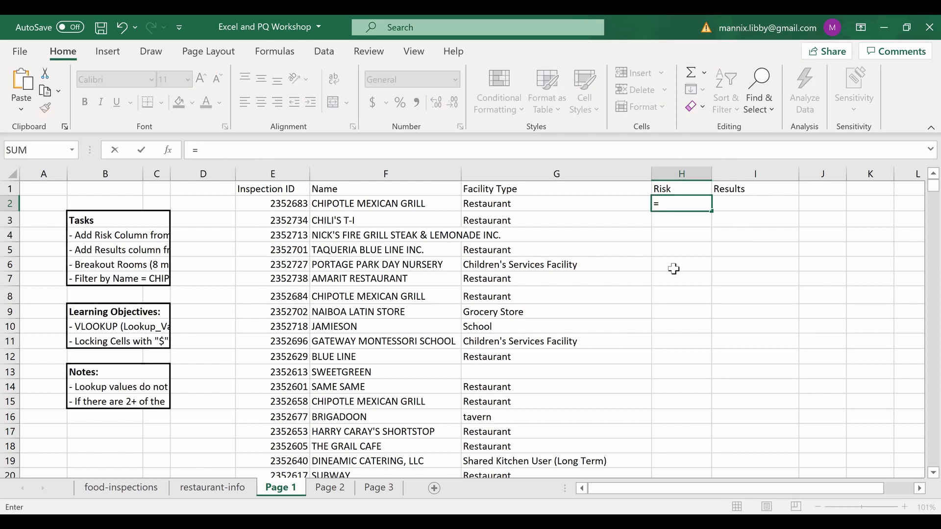
type("VLOOKUP")
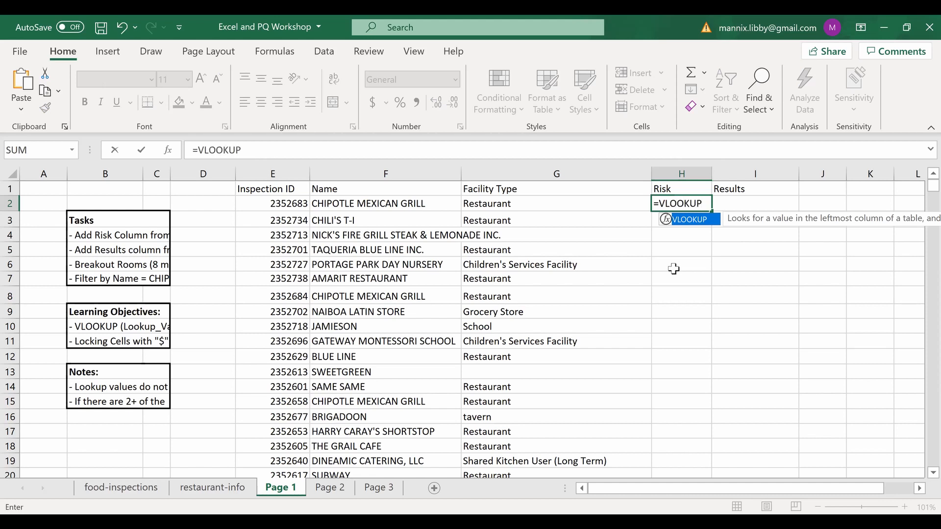
type("(")
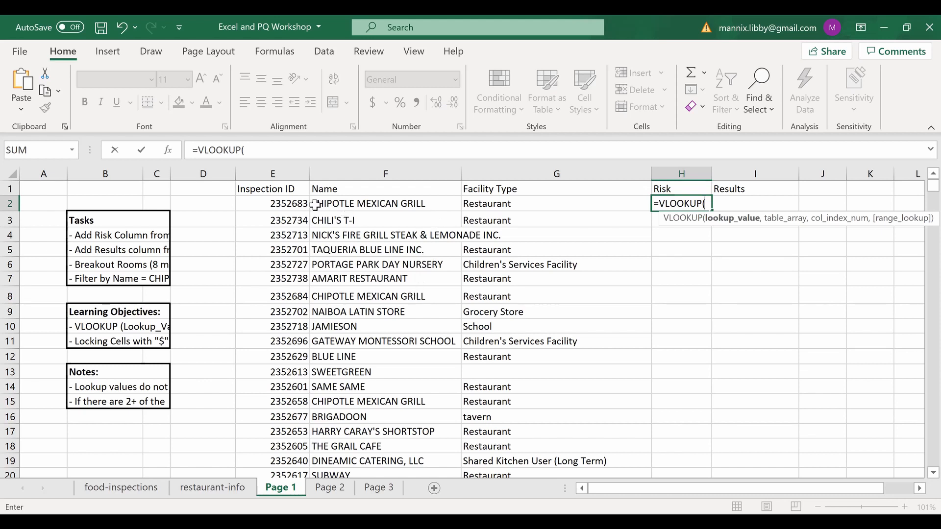
left_click(274, 207)
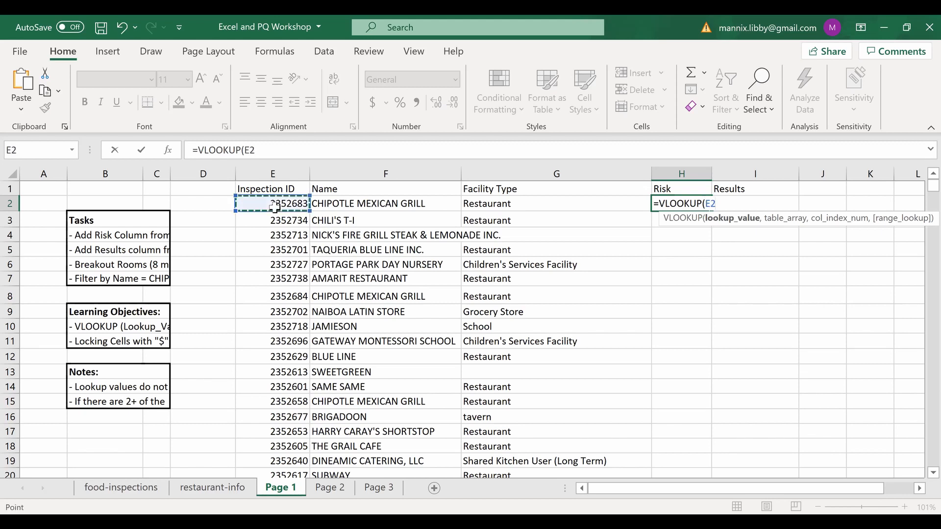
type(",")
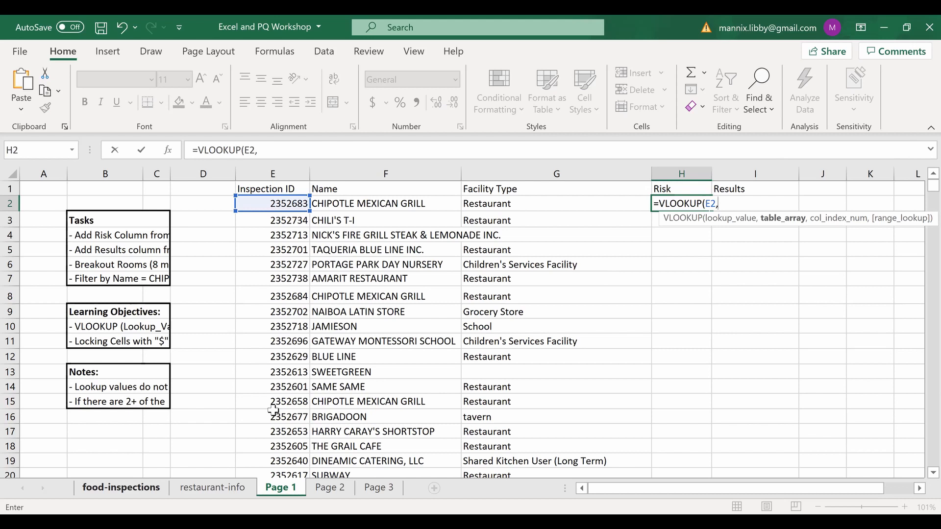
key("ctrl+Page_Up")
key("ctrl+Page_Up")
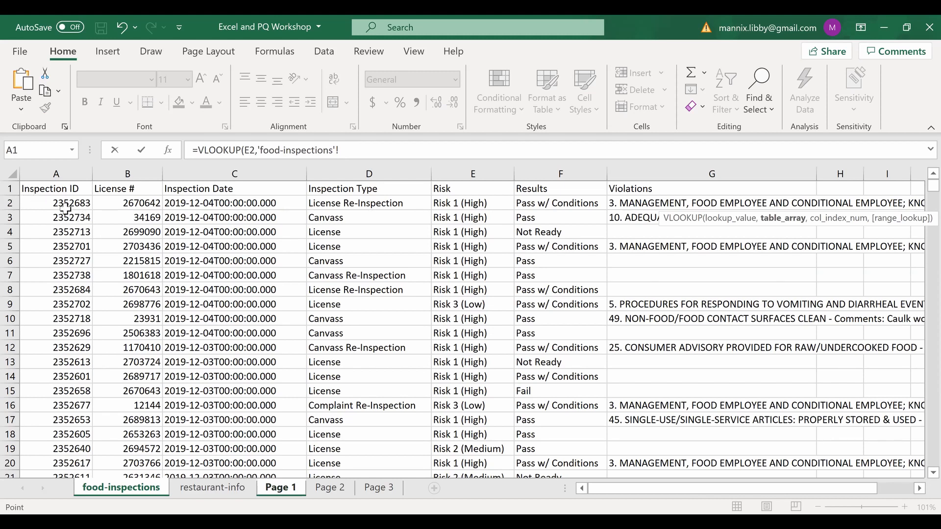
- Complete and enter =VLOOKUP(E2,'food-inspections'!A1:G25000,5,FALSE) in H2
left_click(44, 190)
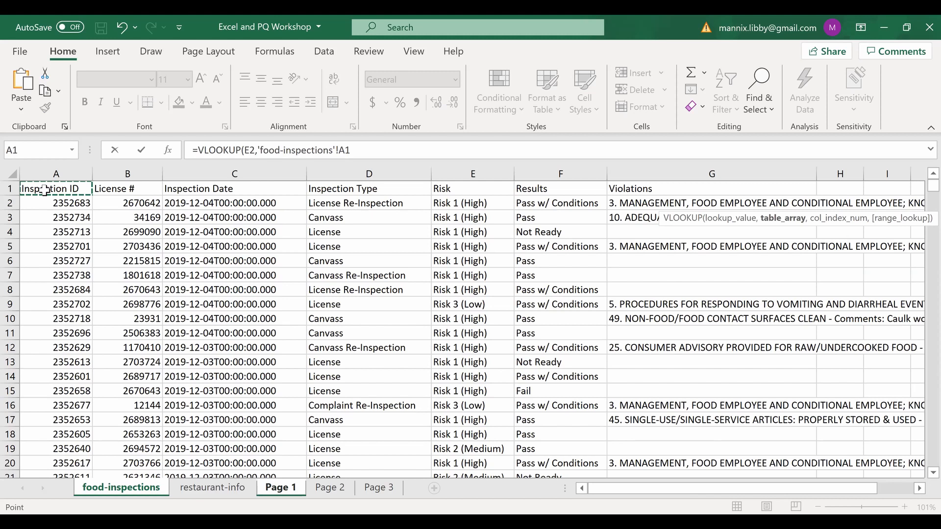
key("ctrl+shift+Down")
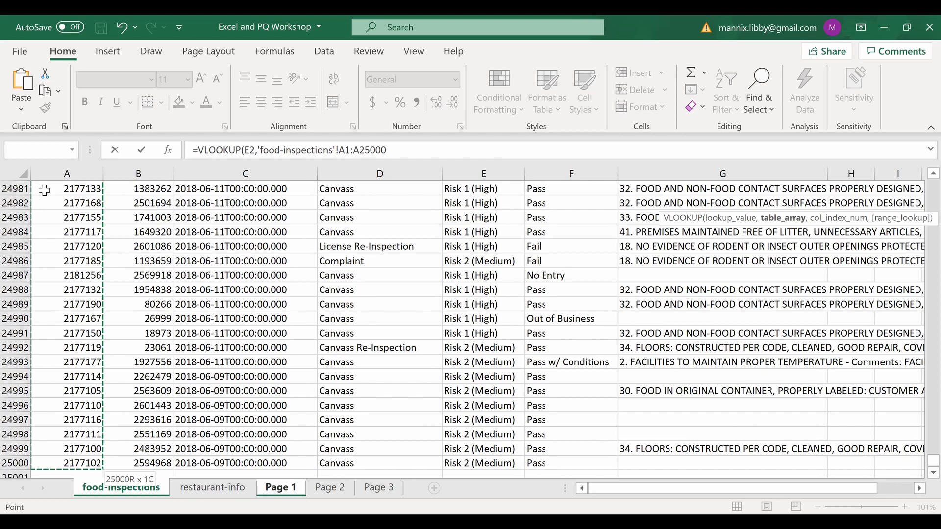
key("ctrl+shift+Right")
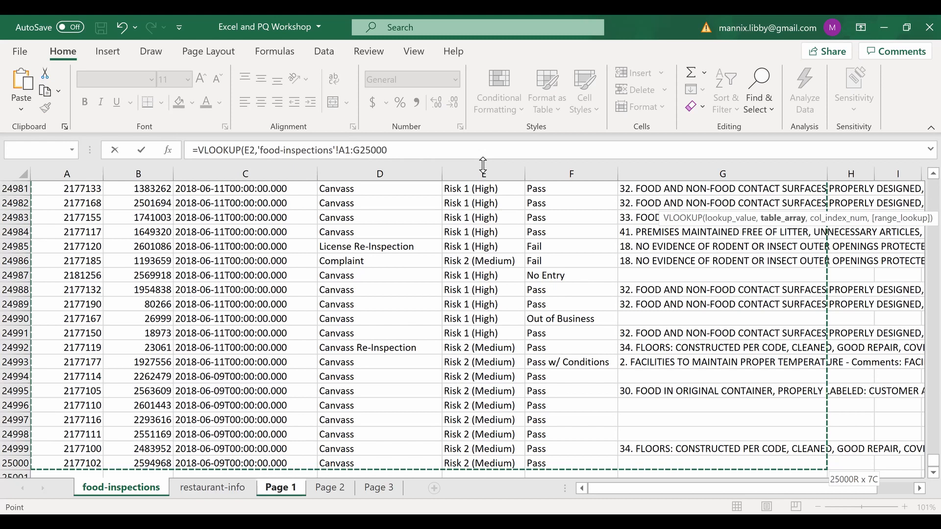
type(",")
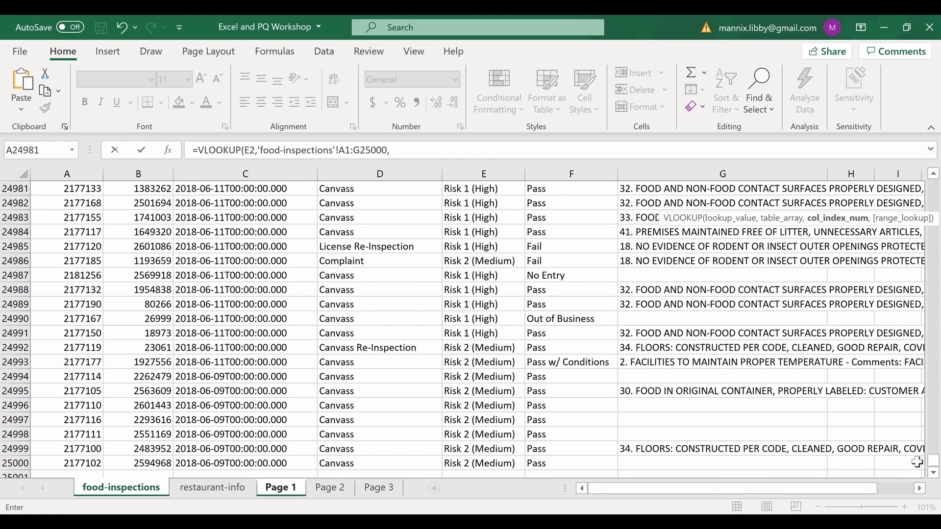
left_click_drag(918, 460, 920, 179)
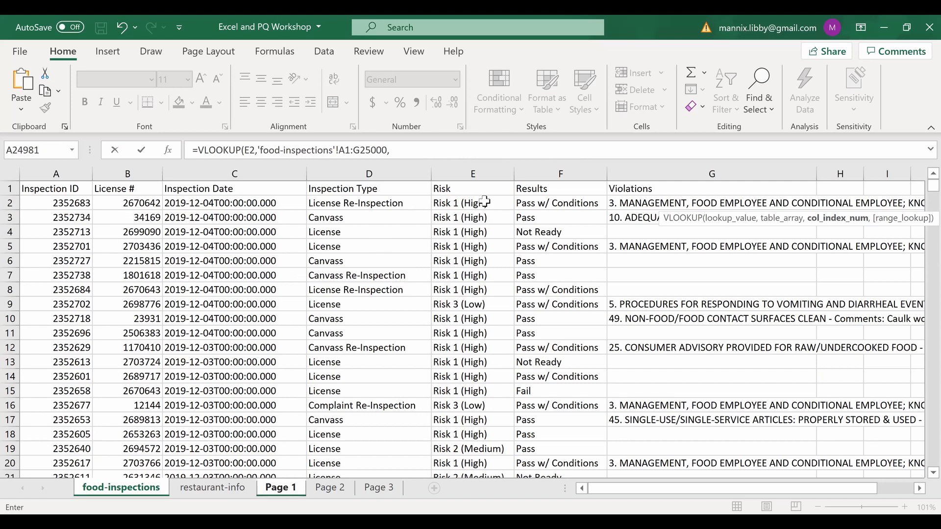
left_click(412, 151)
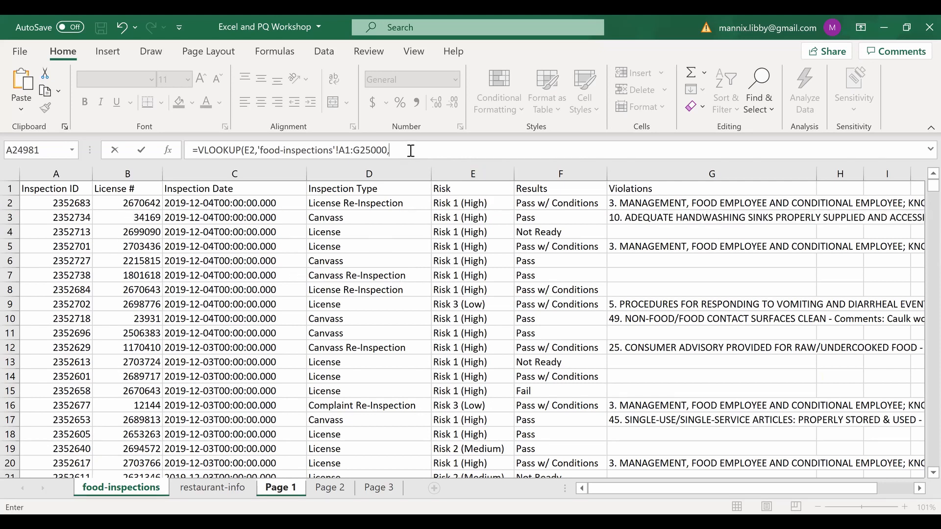
type("5")
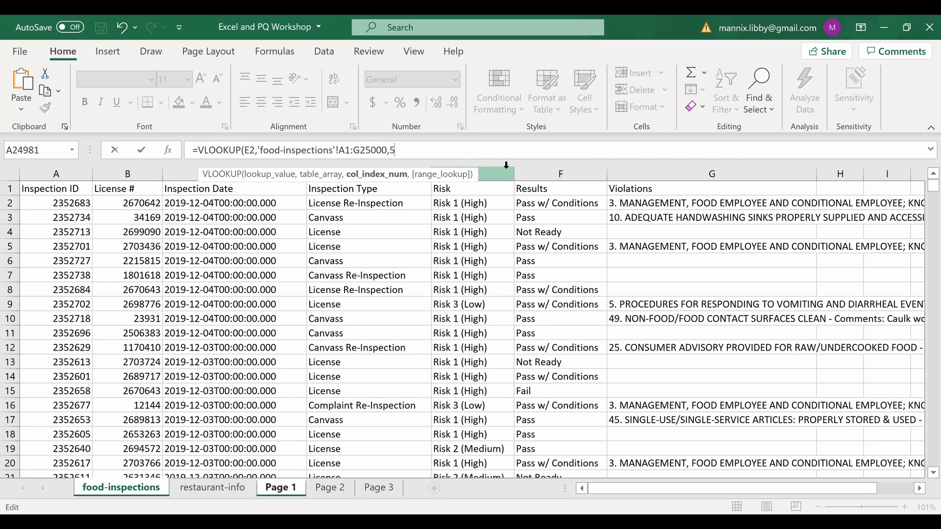
type(",")
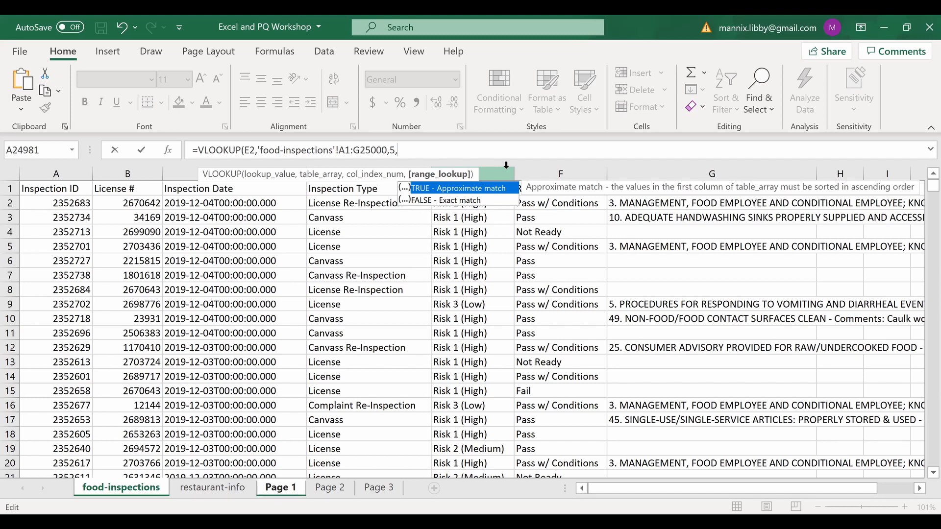
type("FALSE)")
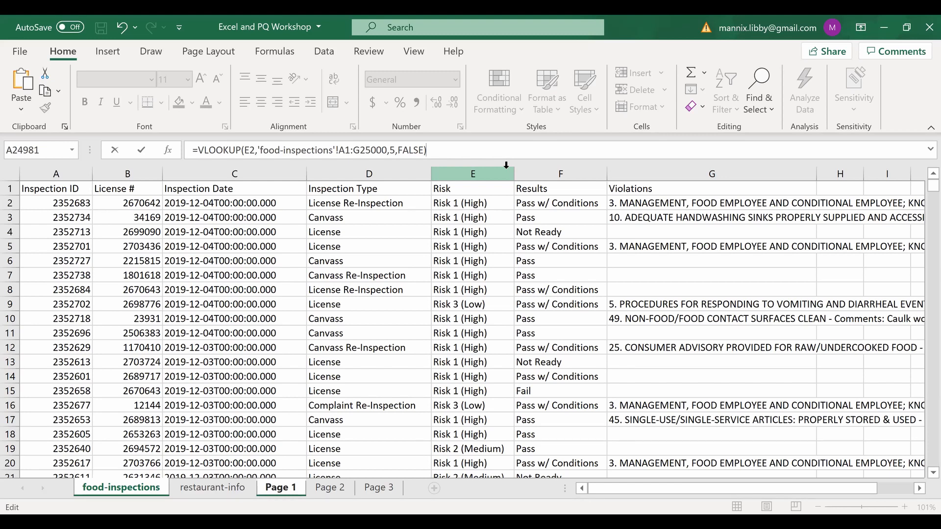
key("Return")
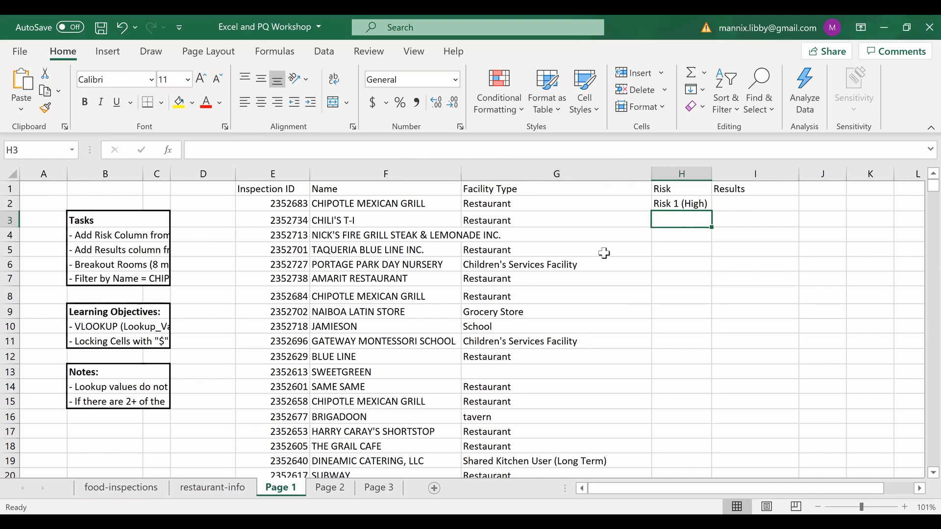
- Copy the H2 Risk lookup down into H3 with the fill handle
left_click(673, 204)
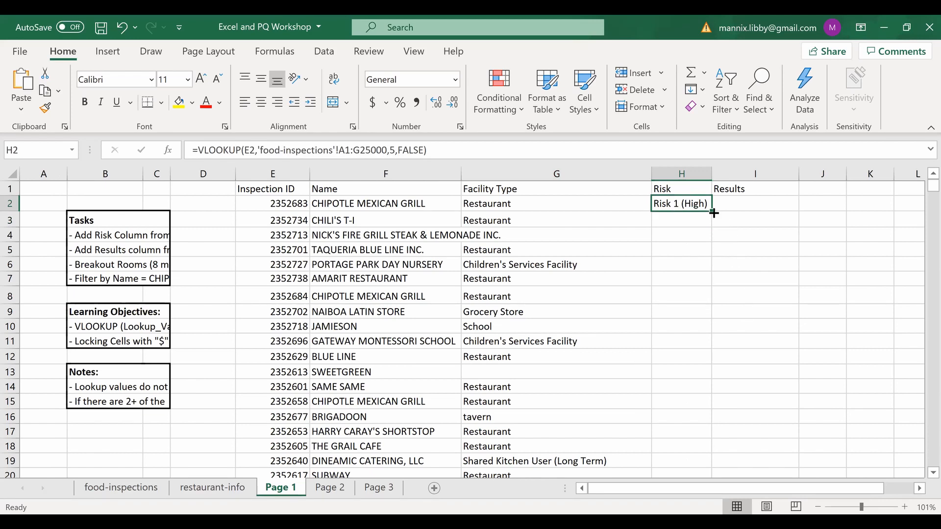
left_click_drag(713, 213, 712, 229)
left_click(678, 264)
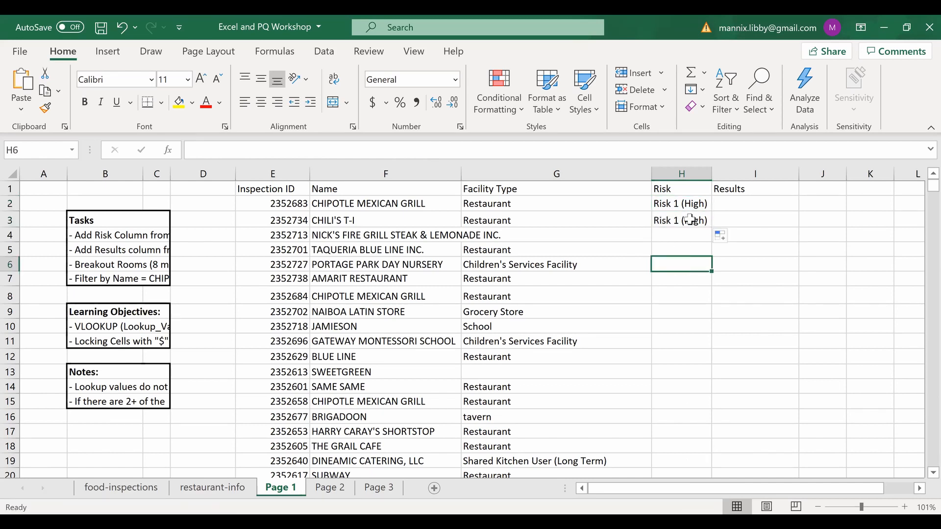
- Compare the H2 and H3 formulas, noting H3's range shifted to A2:G25001
left_click(689, 203)
key("Down")
left_click(690, 203)
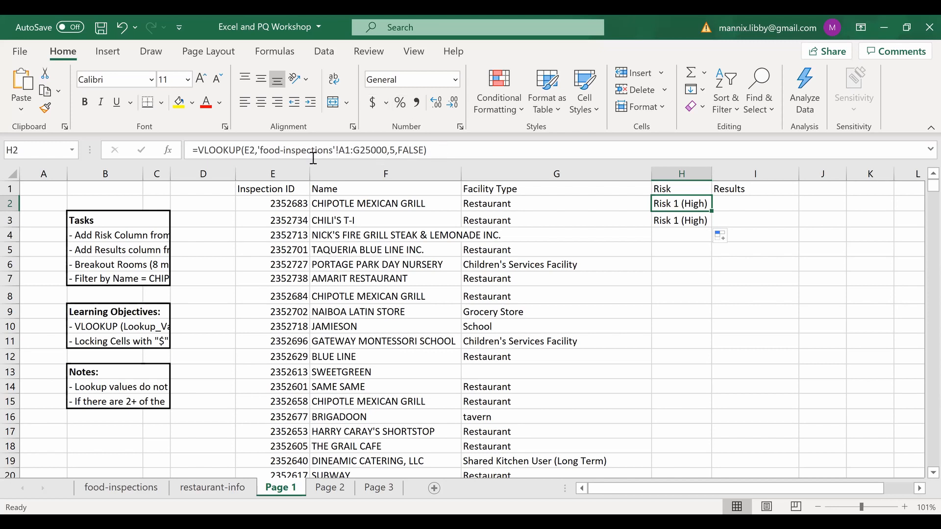
key("Down")
key("Up")
key("Down")
key("Up")
key("Down")
key("Up")
key("Down")
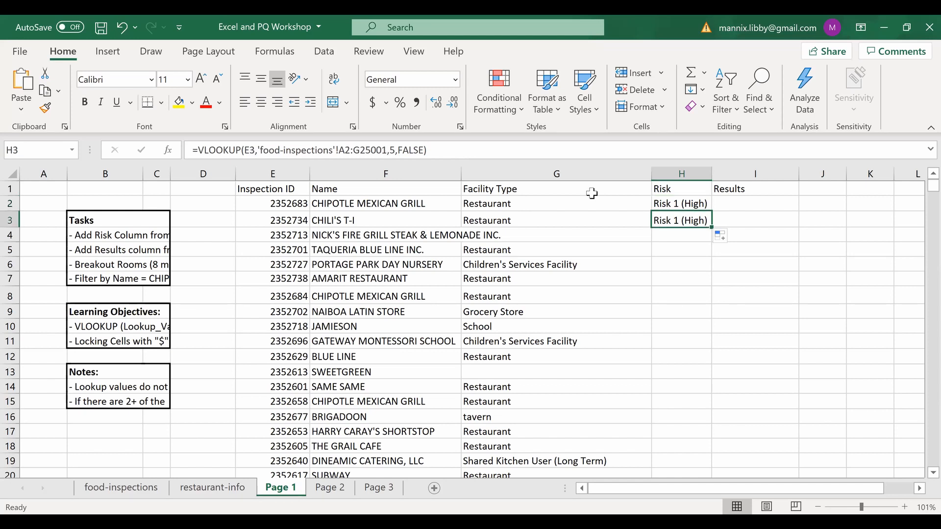
key("Up")
key("Down")
key("Up")
key("Down")
key("Up")
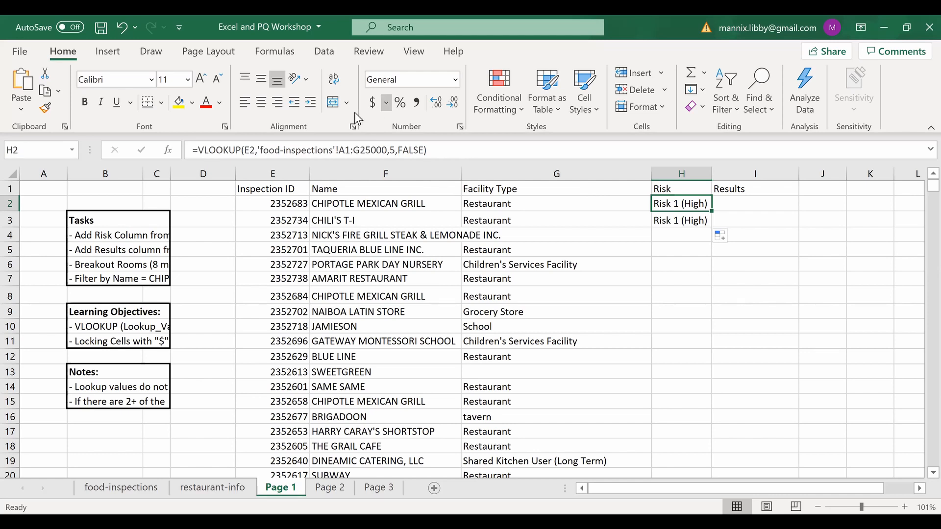
- Make H2's lookup range absolute as $A$1:$G$25000, then clear H3's copied formula
left_click(339, 153)
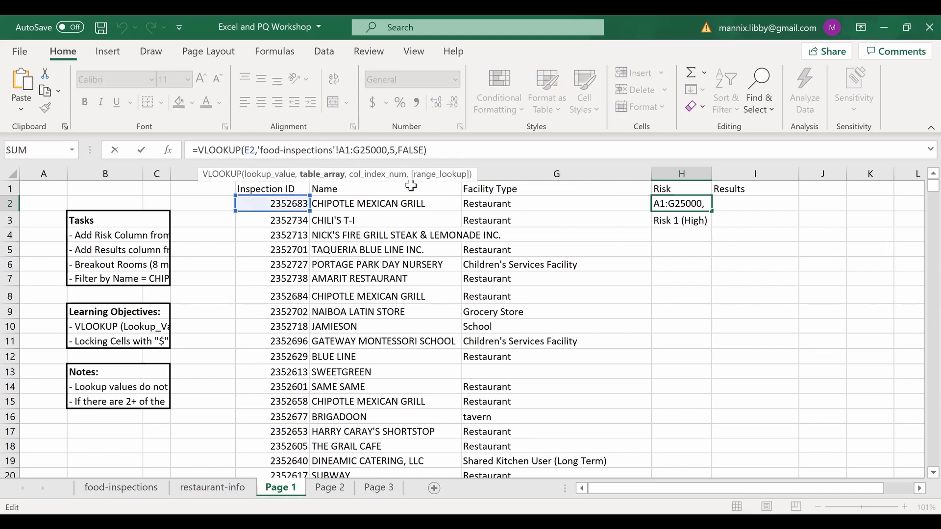
type("$")
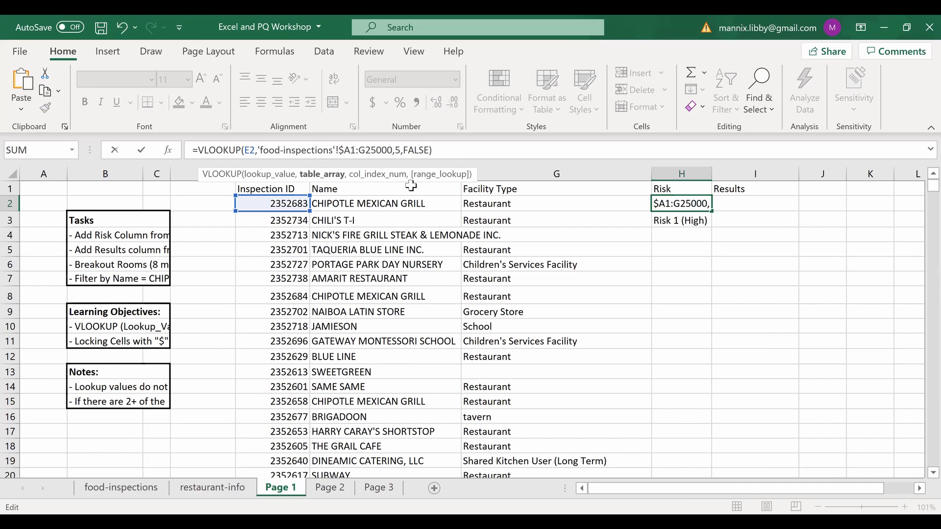
key("Right")
type("$")
key("Right")
key("Right")
type("$")
key("Right")
type("$")
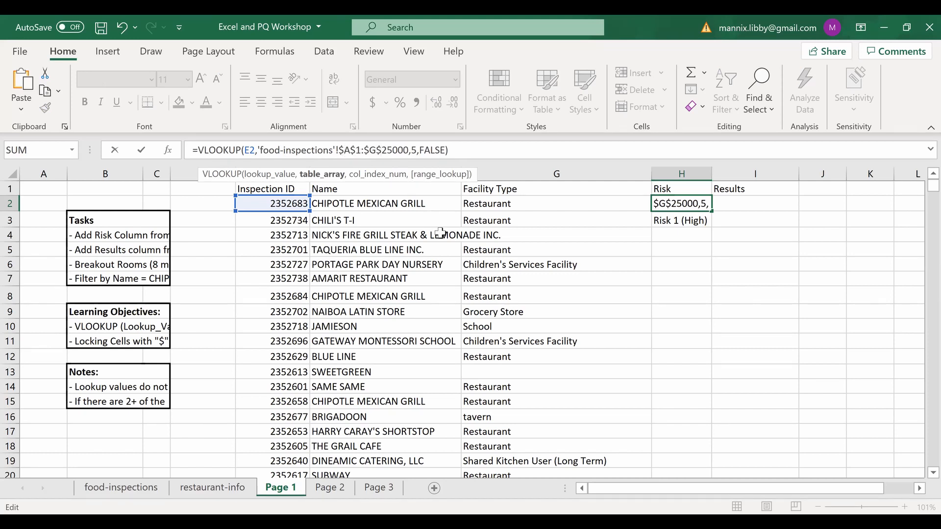
key("Return")
key("Delete")
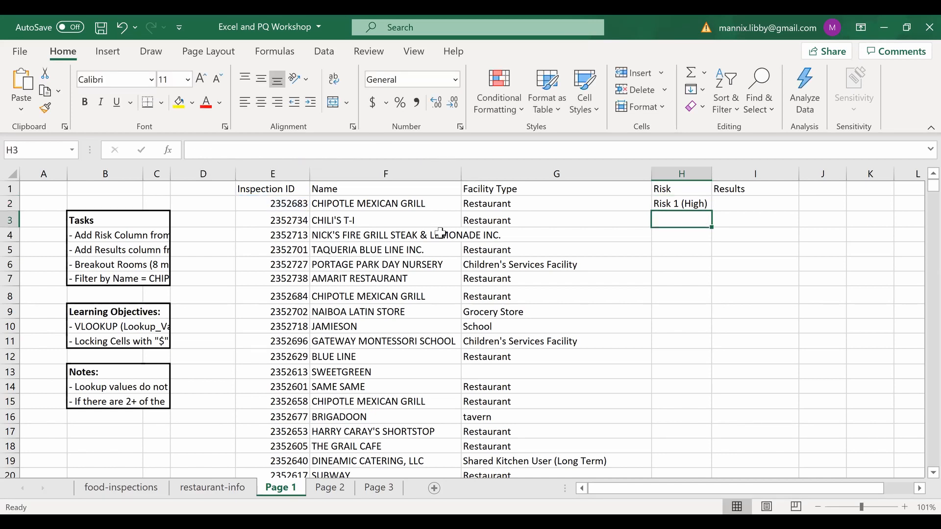
- Fill the locked Risk VLOOKUP from H2 down the whole of column H
left_click(679, 205)
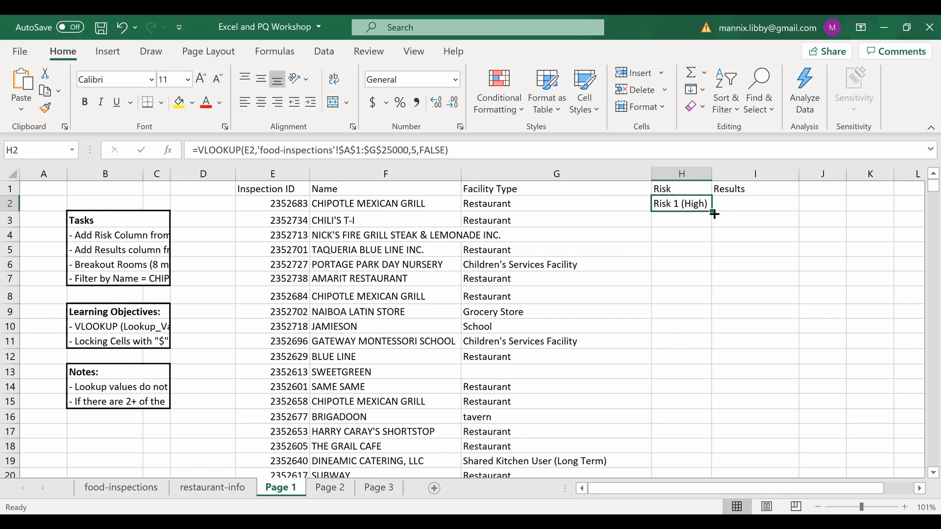
double_click(712, 212)
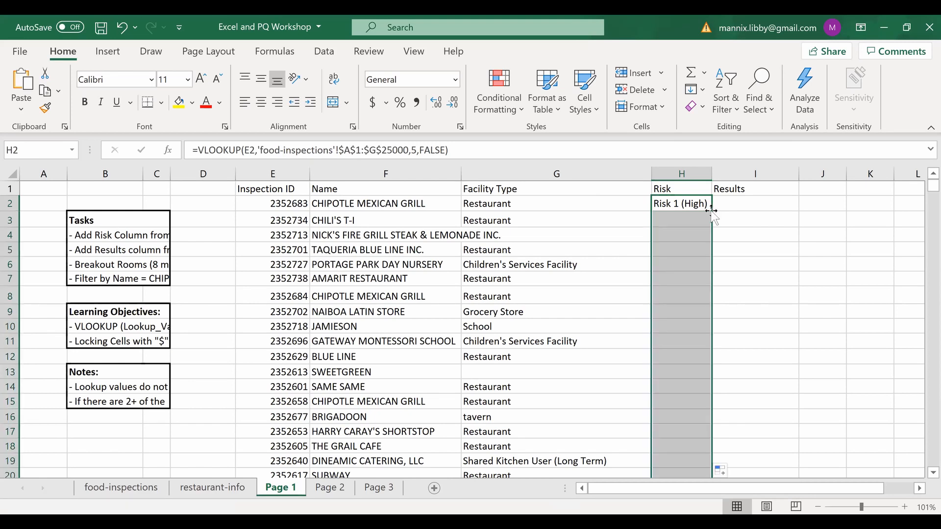
left_click(777, 315)
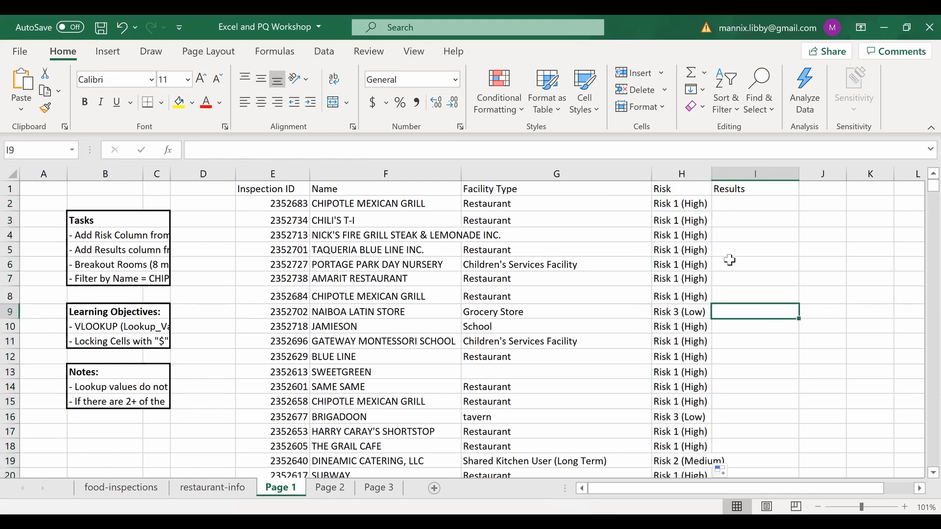
- Step through the filled Risk formulas to compare their lookup references
left_click(683, 205)
key("Down")
key("Down")
key("Down")
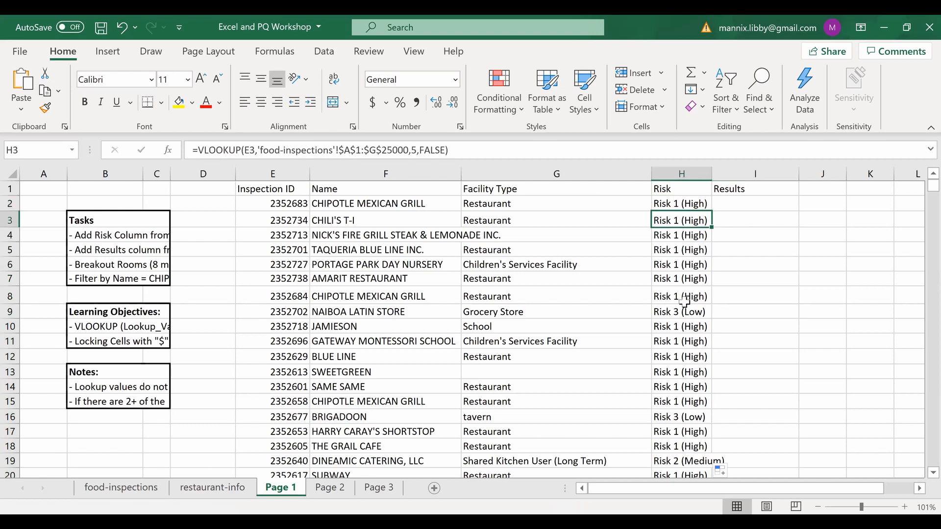
key("Down")
key("Up")
key("Up")
key("Up")
key("Up")
key("Down")
key("Down")
key("Up")
key("Up")
key("Down")
key("Down")
key("Down")
key("Down")
key("Down")
key("Down")
key("Down")
key("Up")
key("Up")
key("Up")
key("Up")
key("Up")
key("Up")
key("Up")
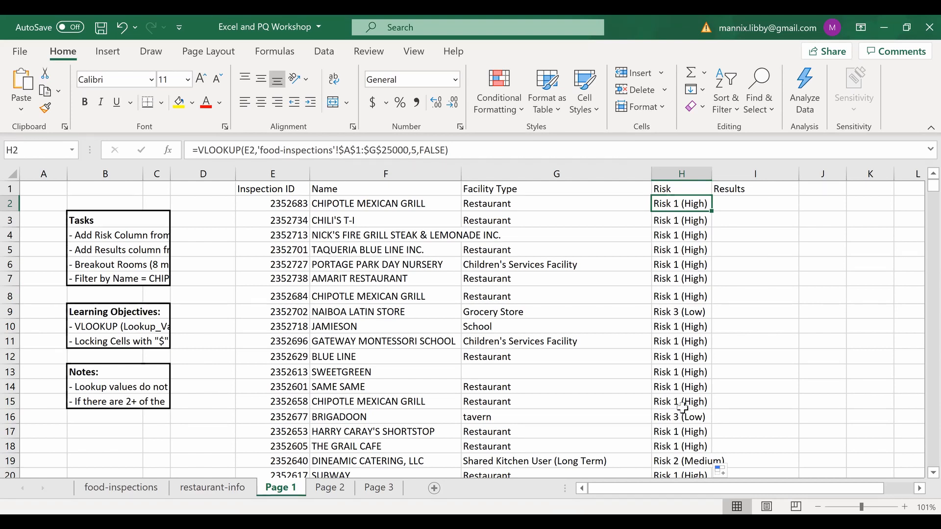
- Read the Results task note and copy the H2 Risk formula across into I2
left_click(744, 208)
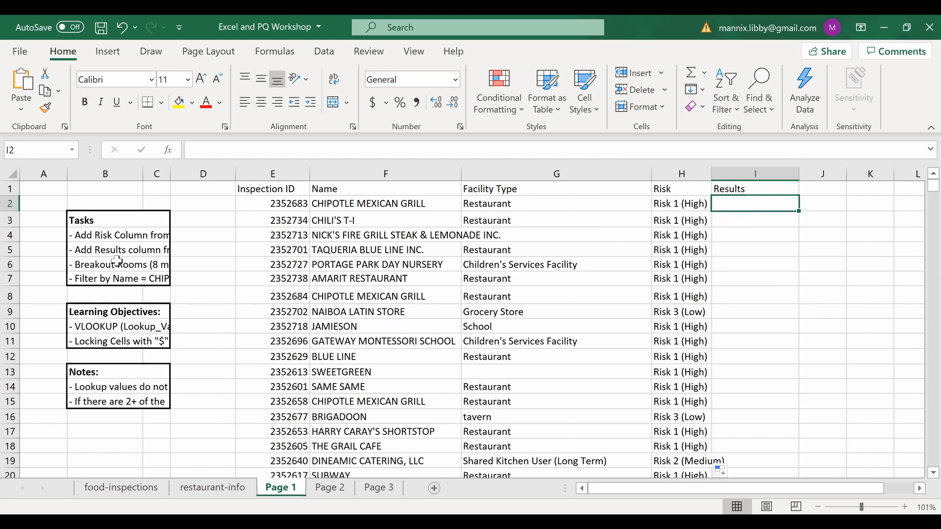
left_click(91, 248)
key("Down")
key("Up")
left_click(730, 208)
left_click(686, 205)
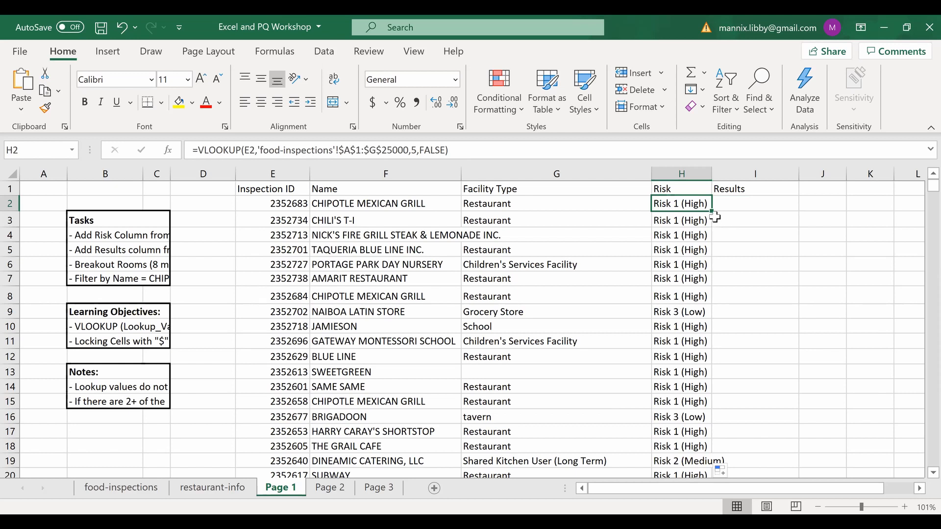
left_click_drag(712, 212, 764, 209)
left_click(765, 258)
left_click(746, 203)
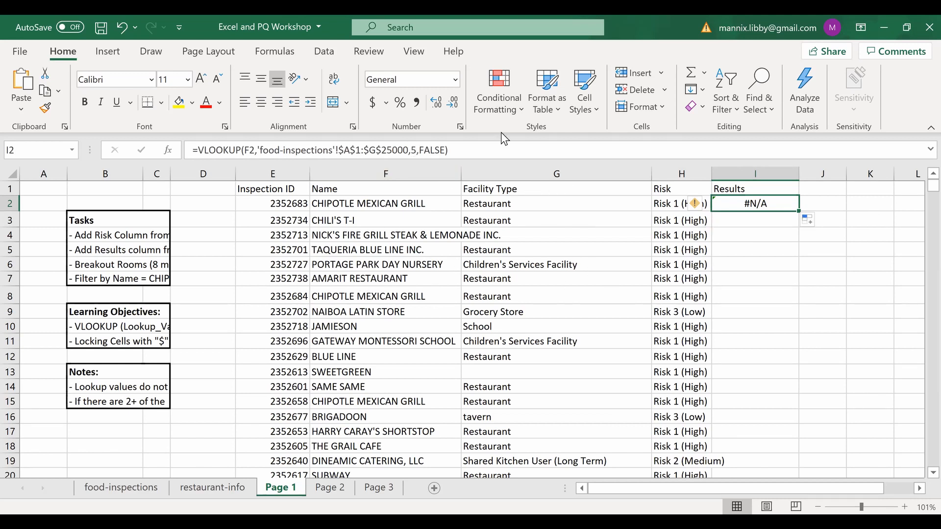
left_click(256, 150)
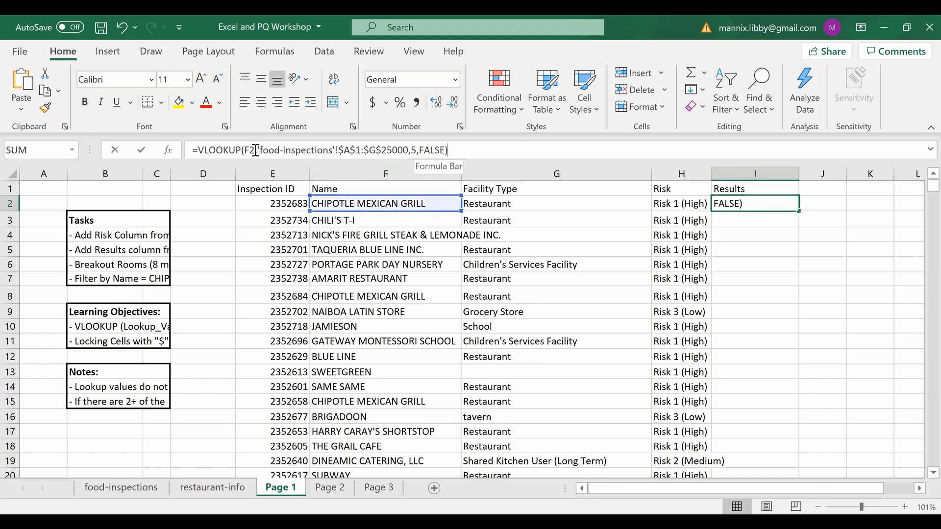
type(",")
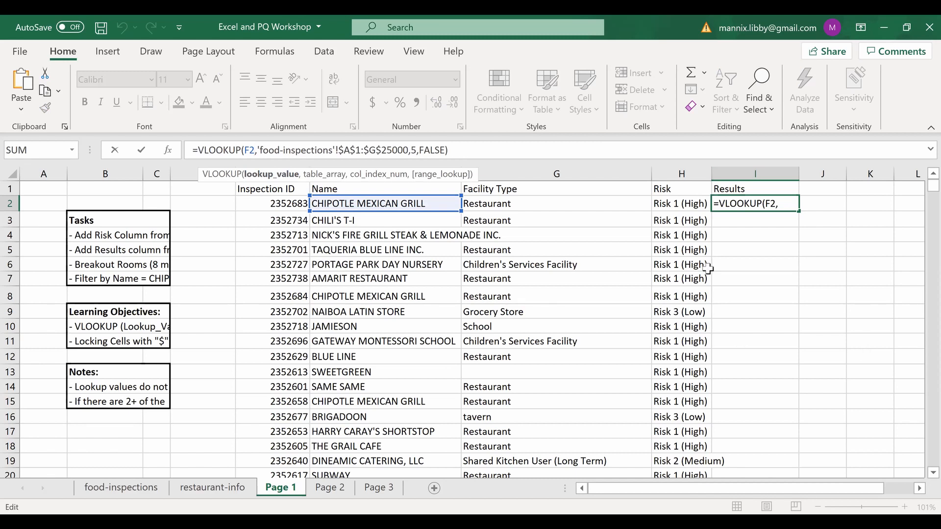
key("BackSpace")
key("Return")
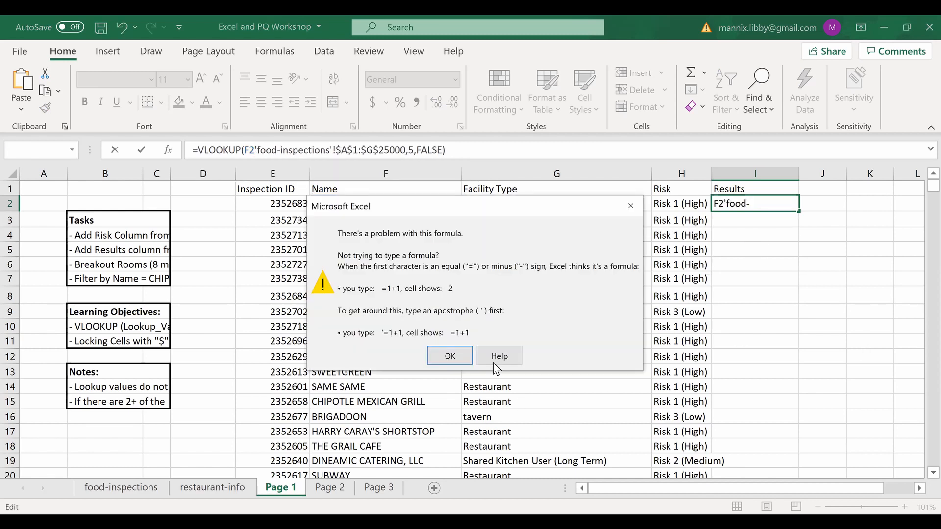
key("Escape")
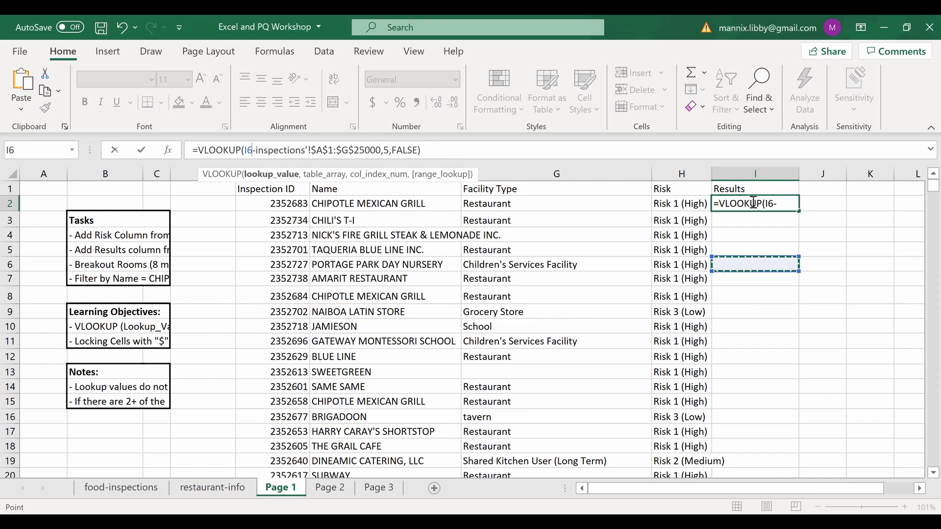
key("Escape")
key("Delete")
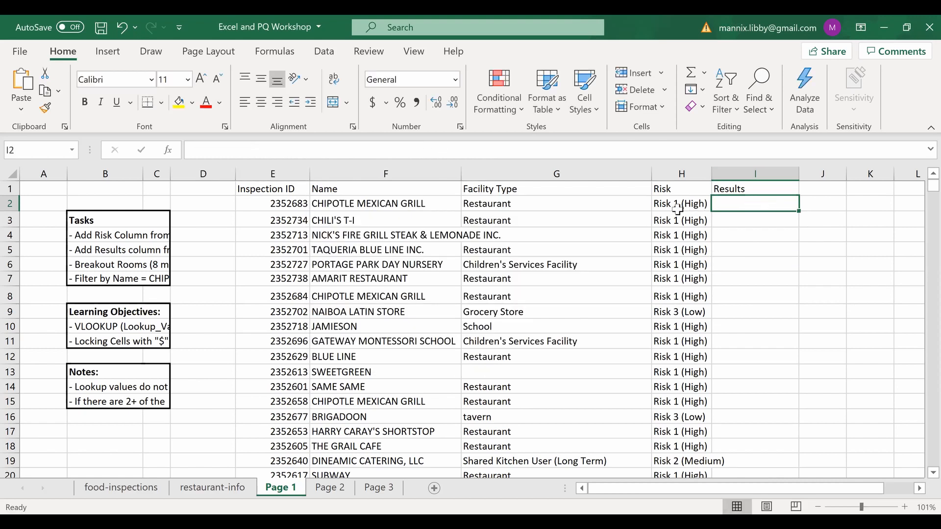
left_click(666, 203)
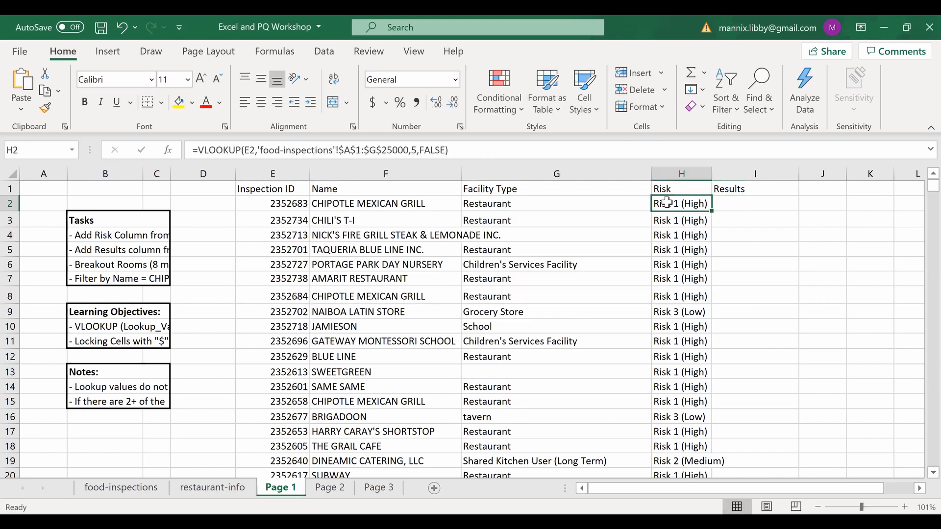
- Change H2's lookup value to the column-locked reference $E2
left_click(246, 149)
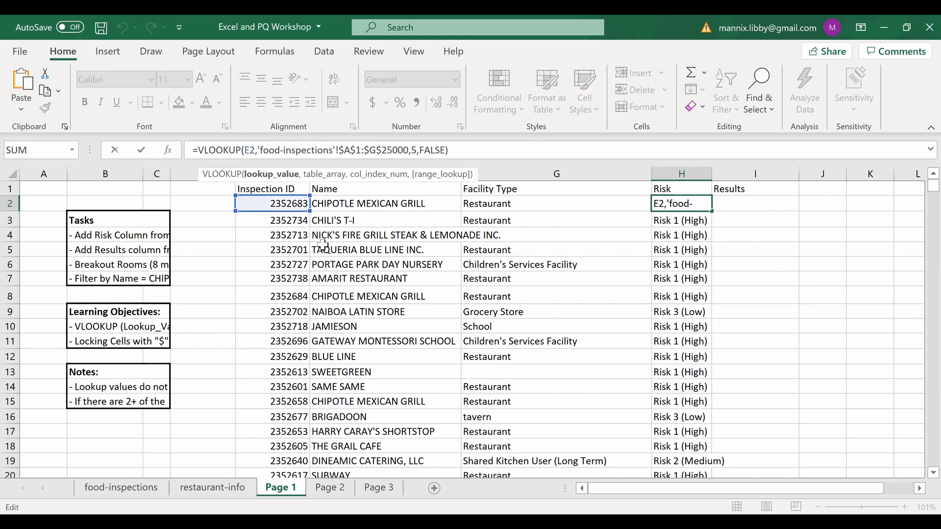
type("$")
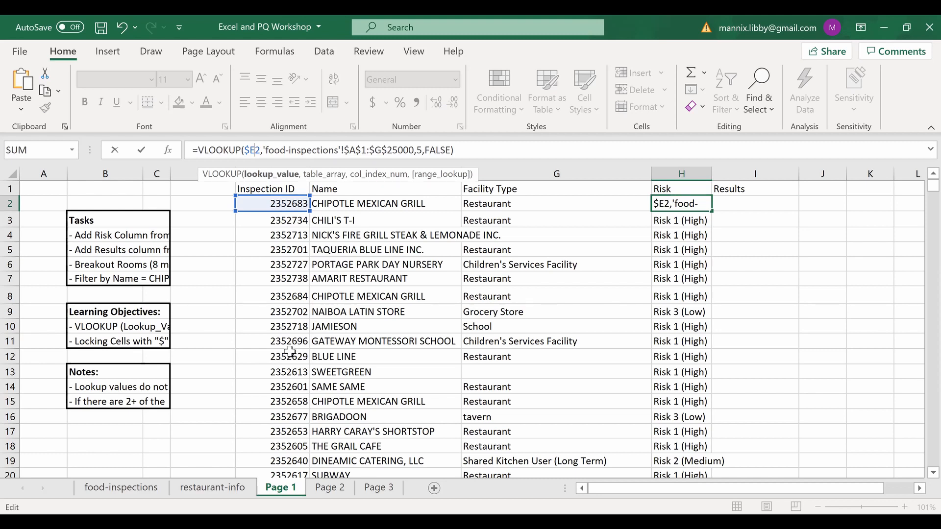
key("Return")
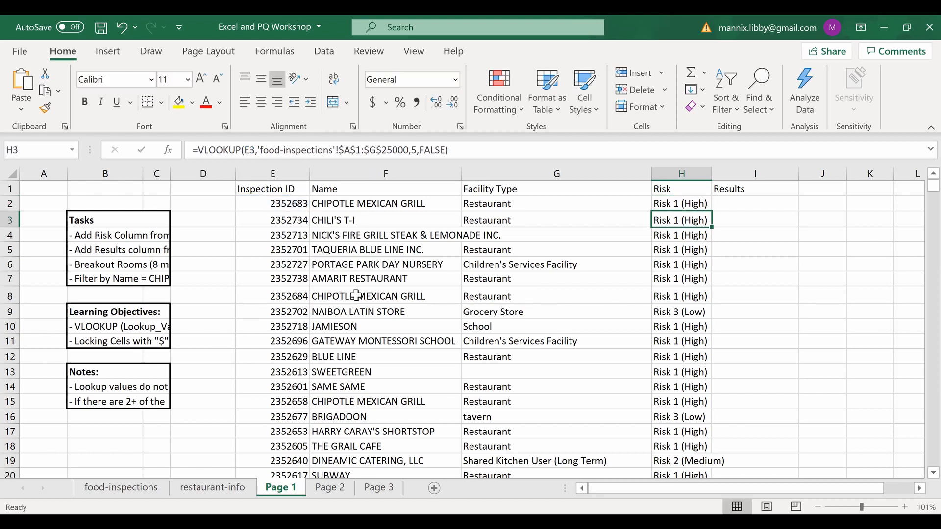
- Copy the H2 formula right into I2, which returns Risk 1 (High)
left_click(672, 202)
left_click_drag(711, 209, 772, 218)
left_click(758, 251)
left_click(746, 206)
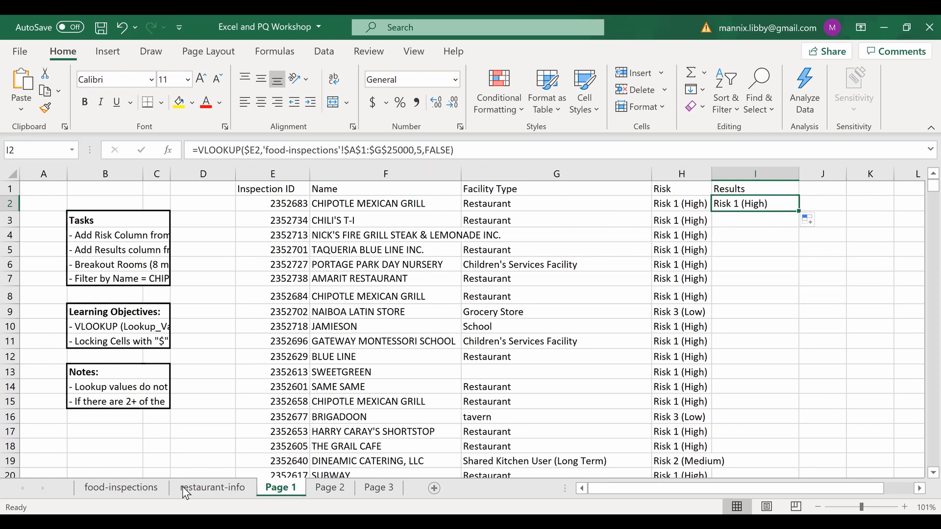
- Check the food-inspections columns and change I2's column index from 5 to 6
left_click(126, 488)
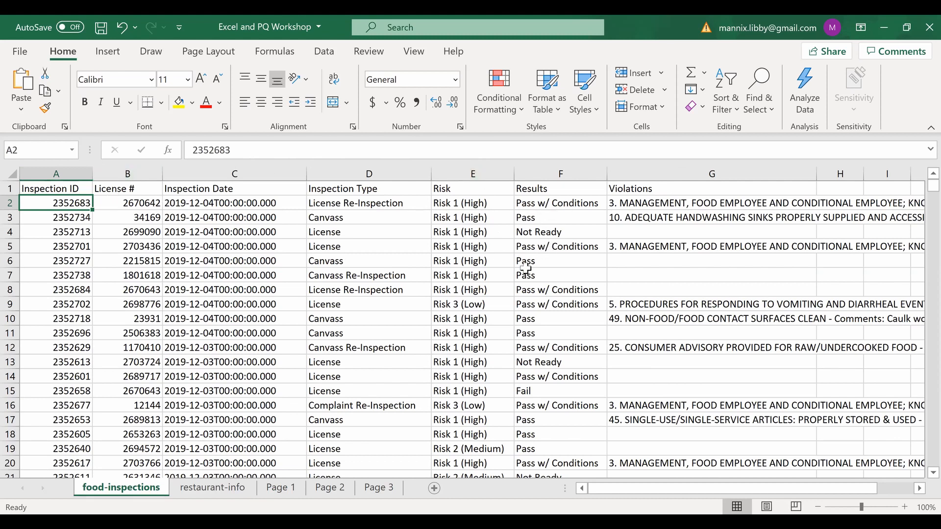
left_click(270, 491)
left_click(424, 149)
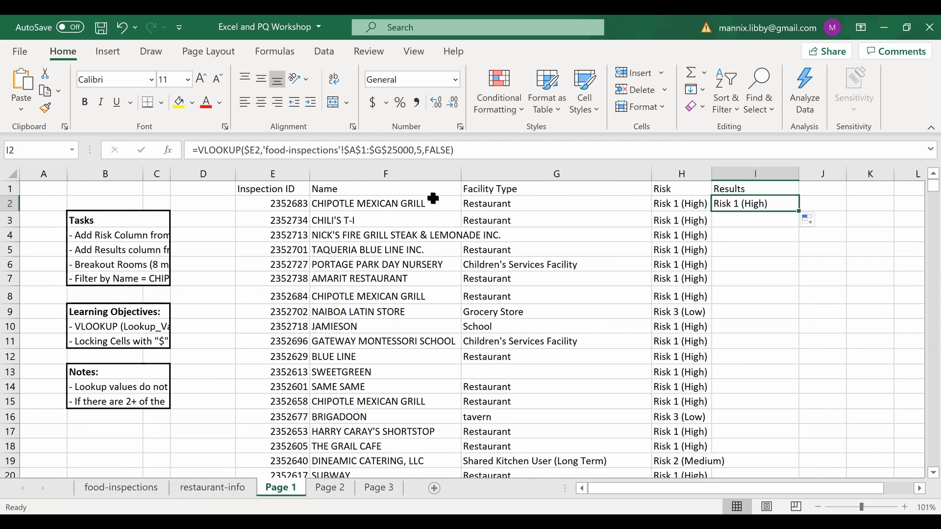
key("Left")
key("BackSpace")
type("6")
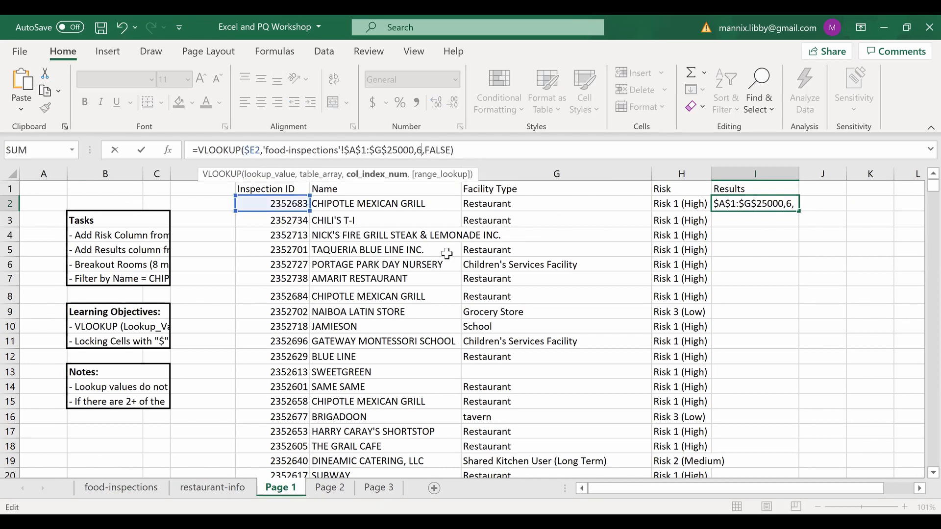
key("Return")
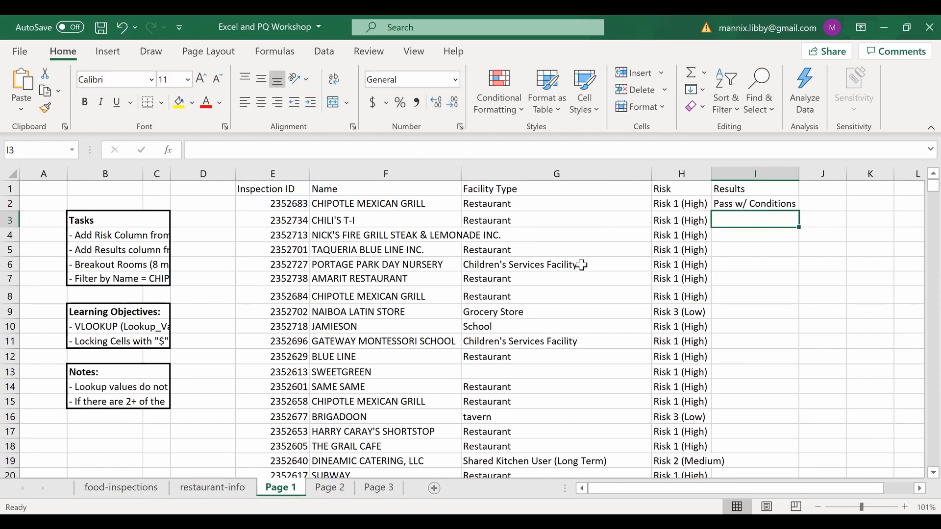
- Fill the Results formula down column I to show Pass, Fail and other outcomes
left_click(767, 202)
double_click(800, 211)
left_click(856, 296)
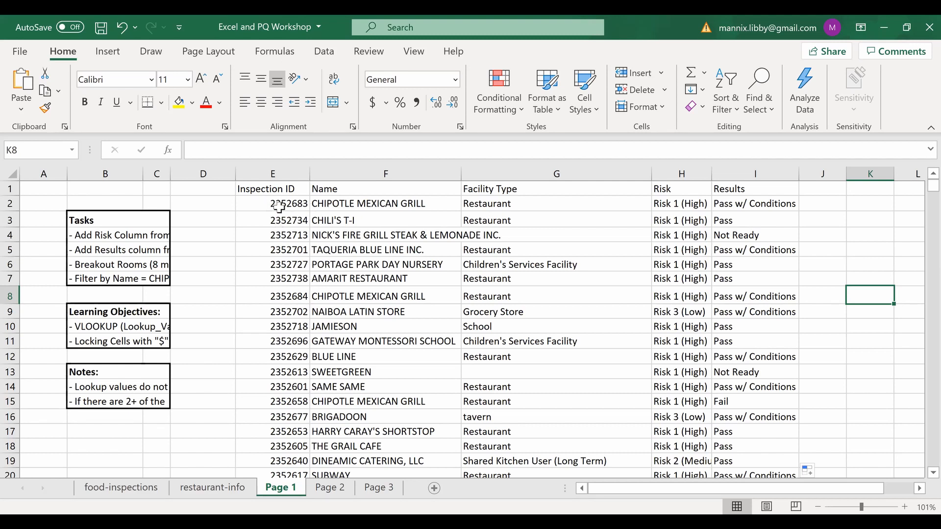
left_click(104, 488)
key("ctrl+Page_Down")
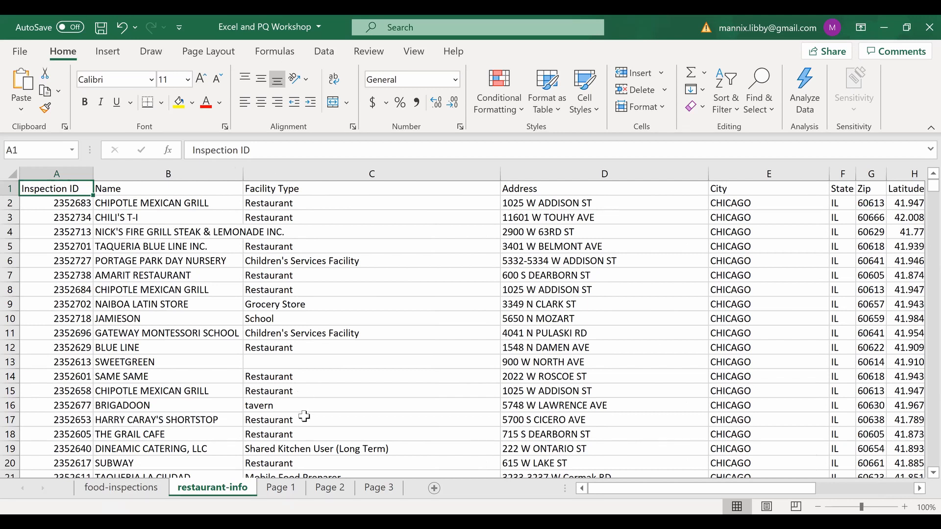
left_click(273, 493)
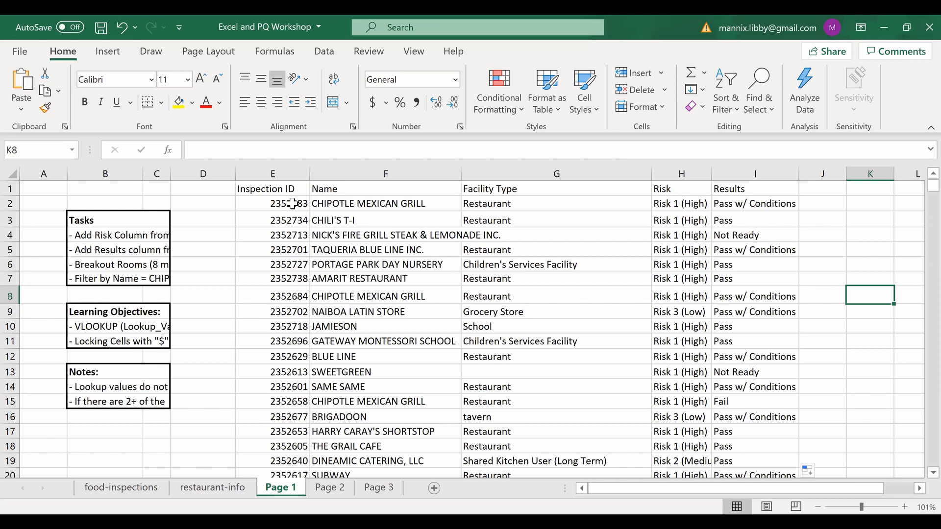
left_click(292, 204)
left_click(289, 327)
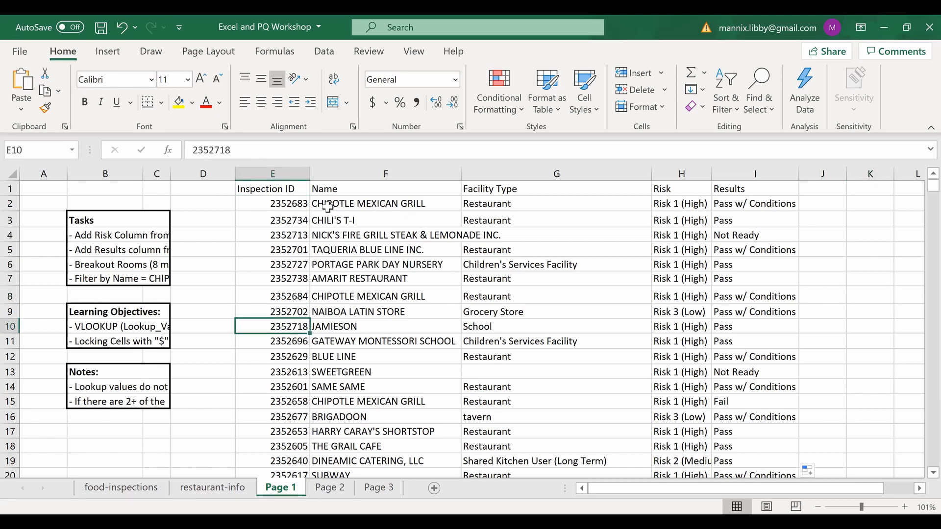
left_click(279, 203)
left_click(683, 205)
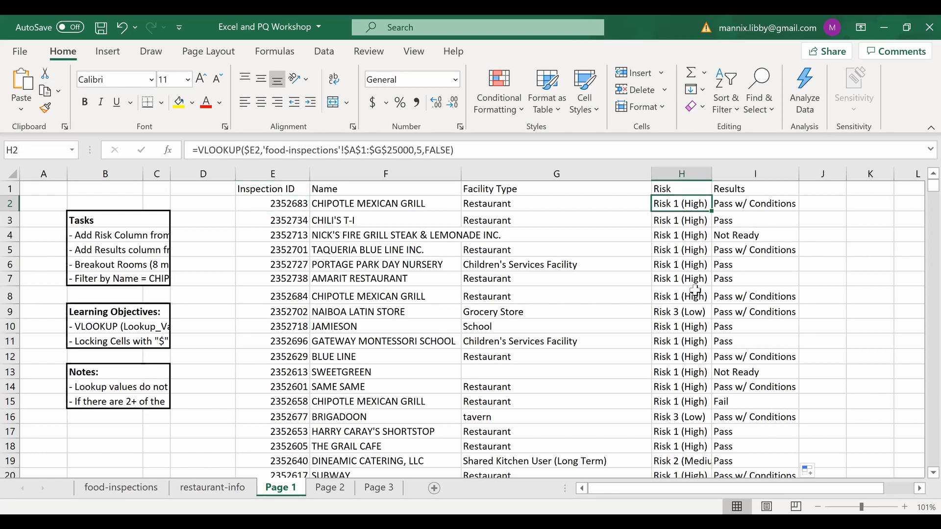
left_click(490, 401)
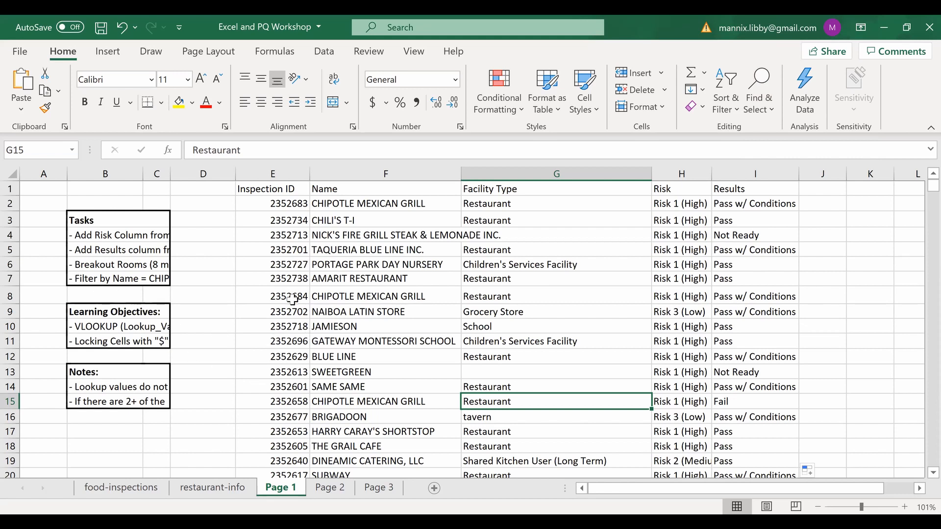
left_click(544, 262)
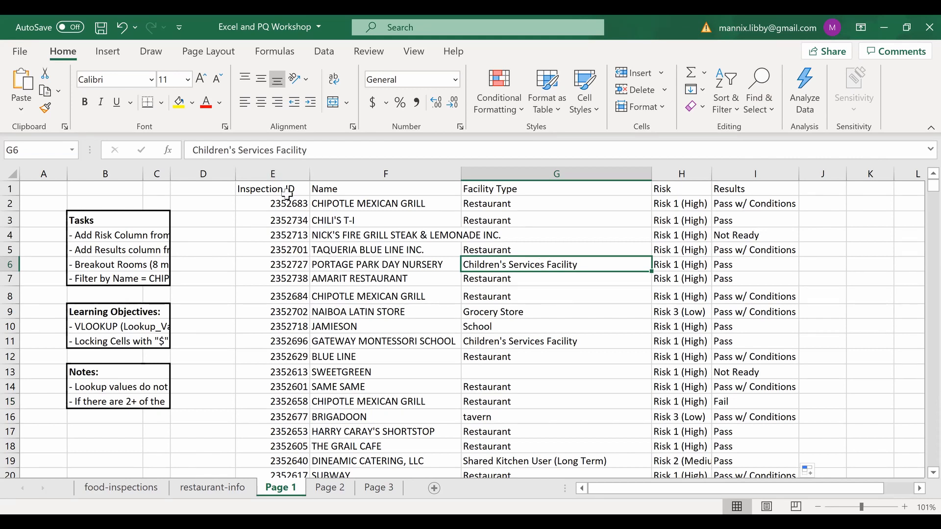
left_click_drag(282, 189, 771, 192)
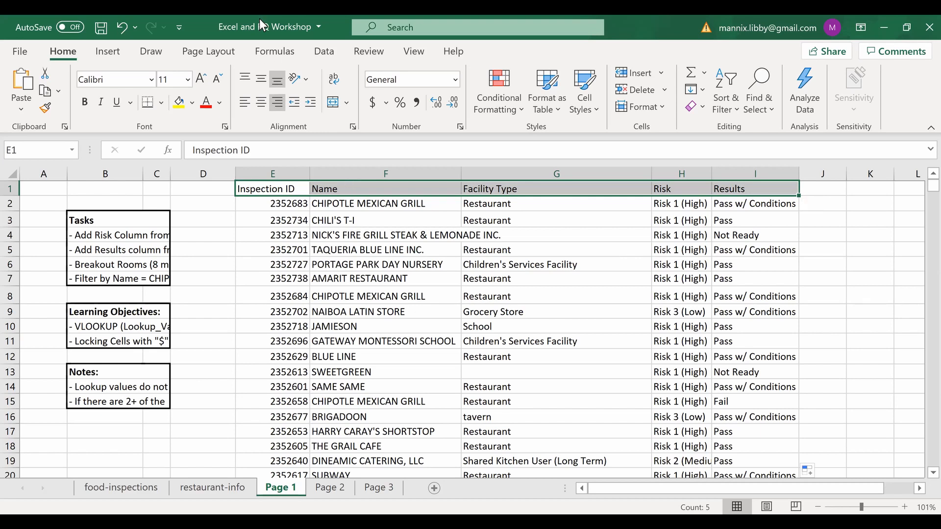
- Turn on filtering for the Page 1 table's header row
left_click(322, 55)
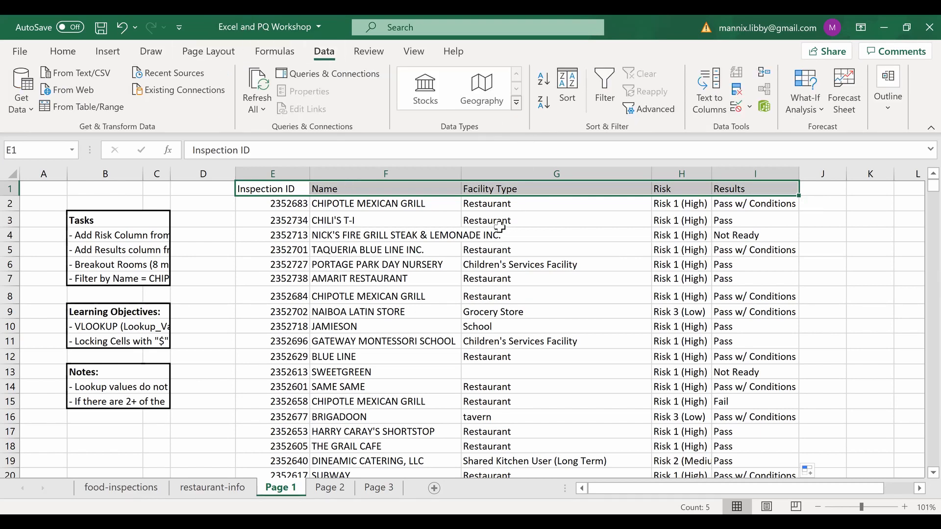
left_click(613, 86)
left_click(369, 219)
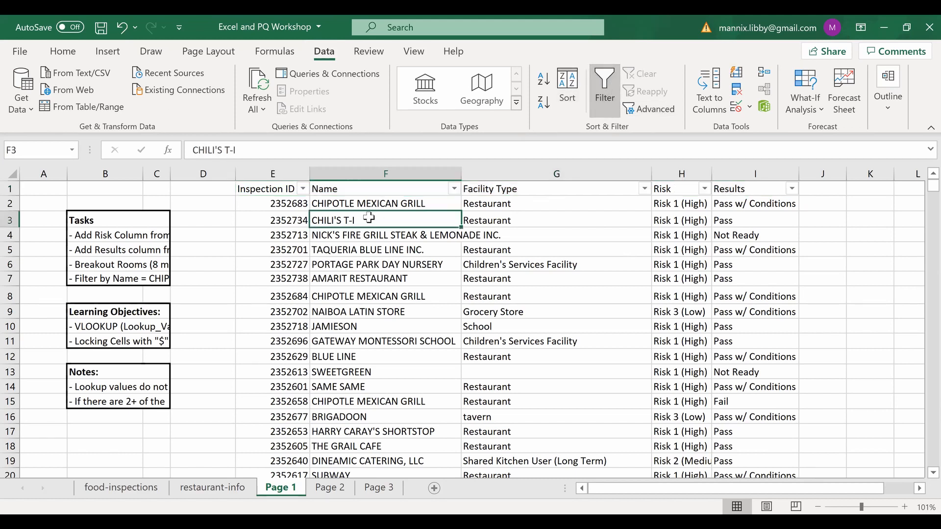
left_click(84, 280)
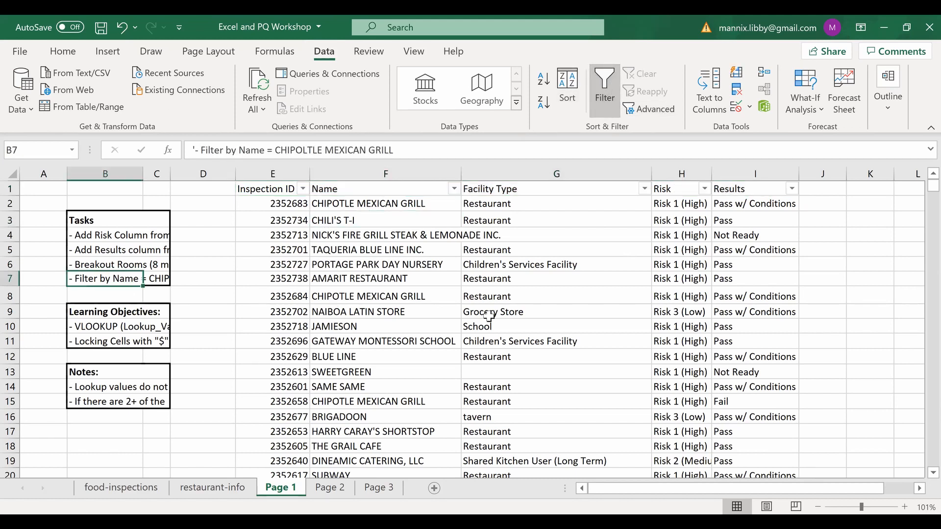
left_click(469, 210)
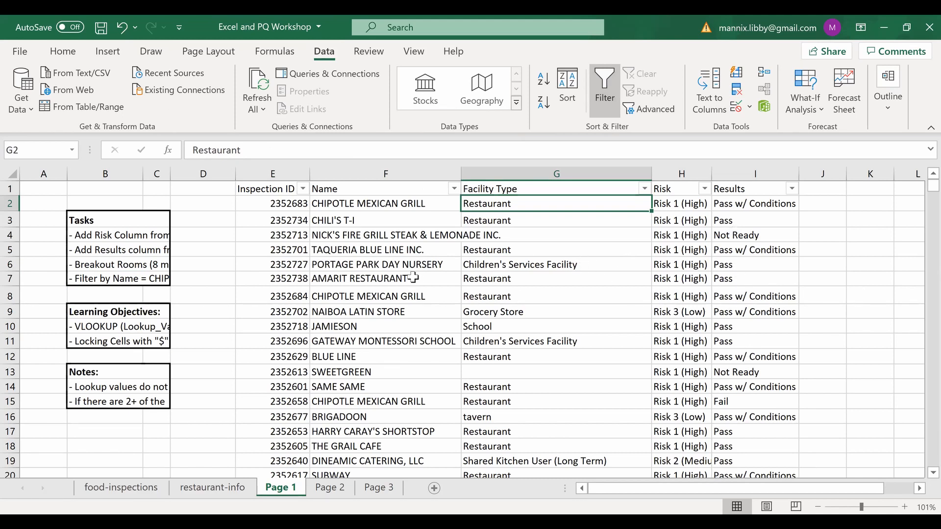
- Filter the Name column to show only CHIPOTLE MEXICAN GRILL
left_click(455, 189)
left_click(285, 295)
scroll(329, 381, "down", 1)
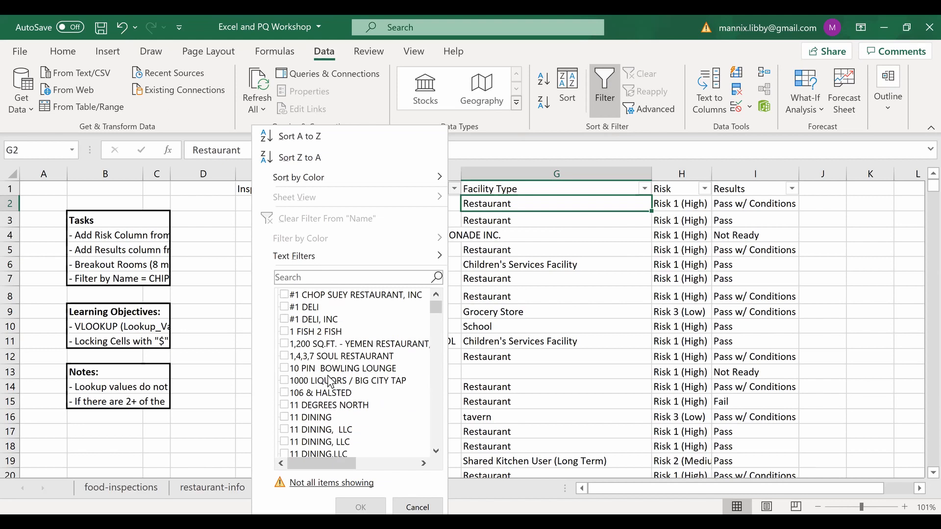
scroll(330, 381, "down", 1)
left_click(301, 280)
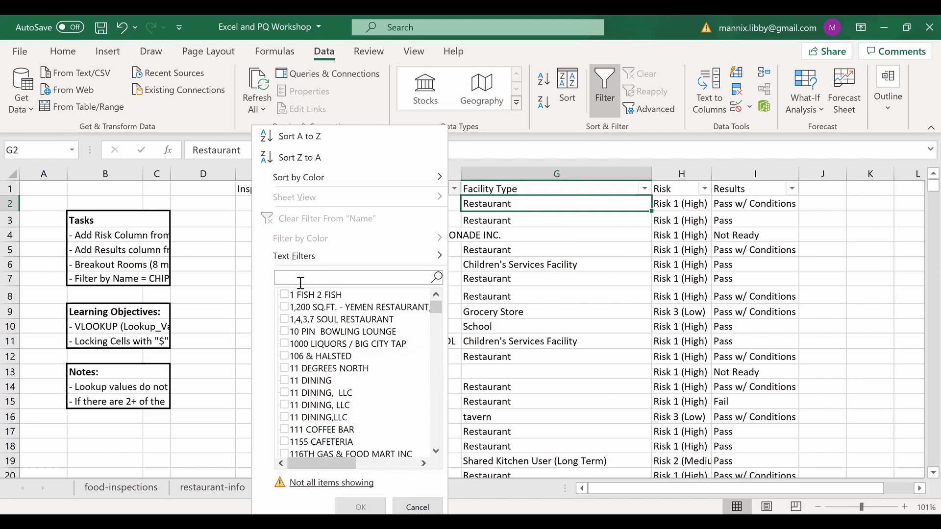
type("CH")
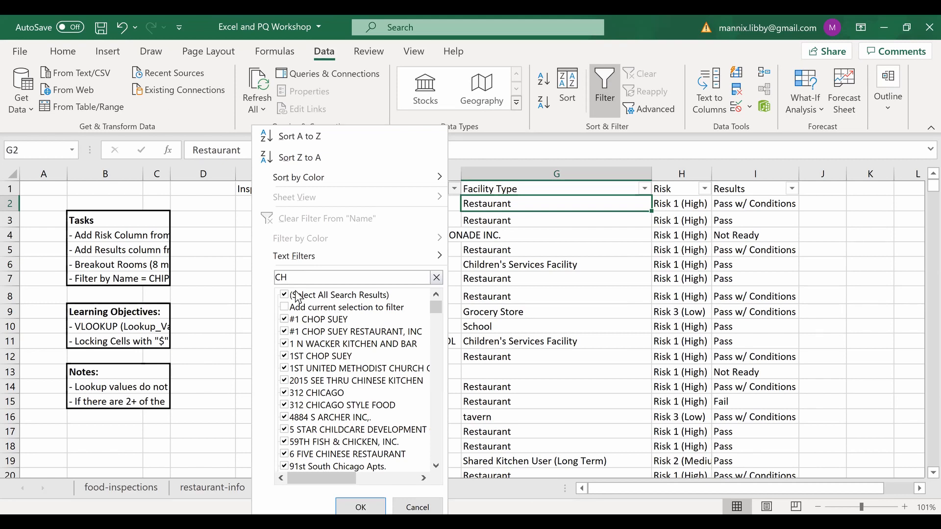
type("IP")
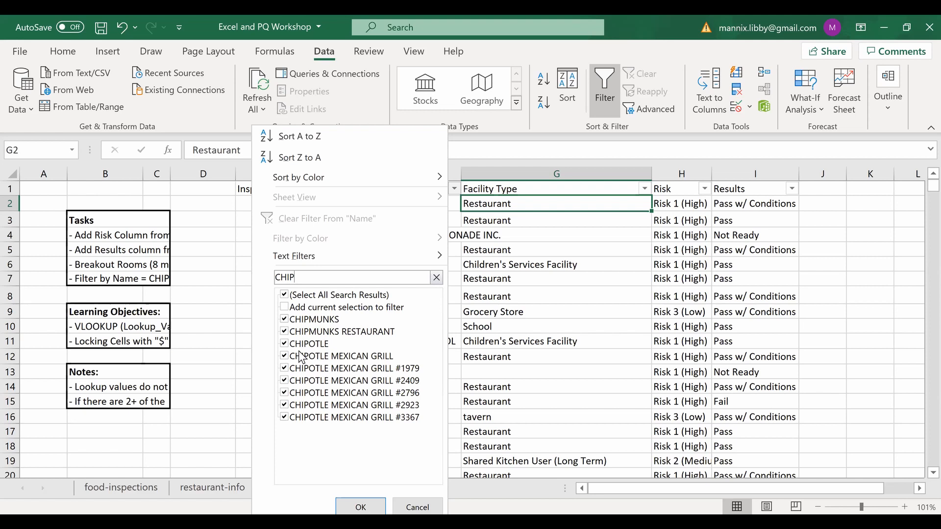
left_click(286, 295)
left_click(285, 357)
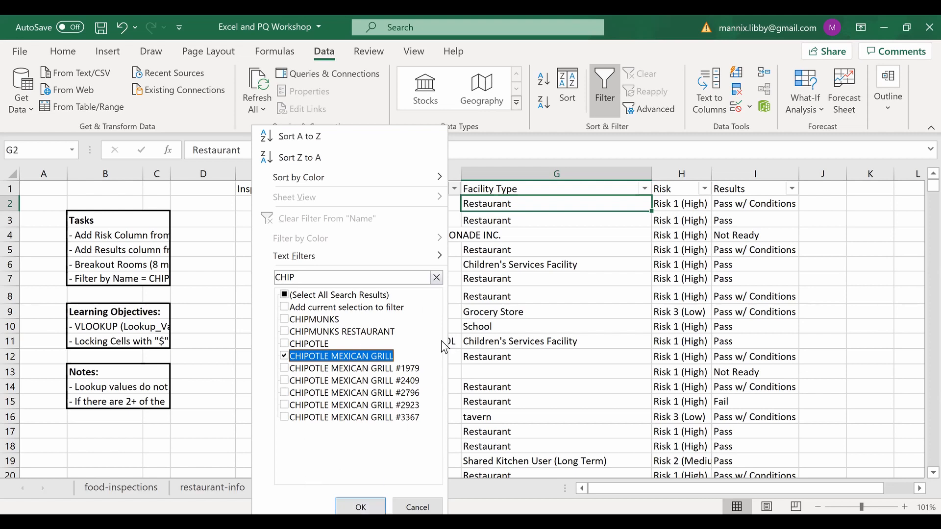
left_click(361, 507)
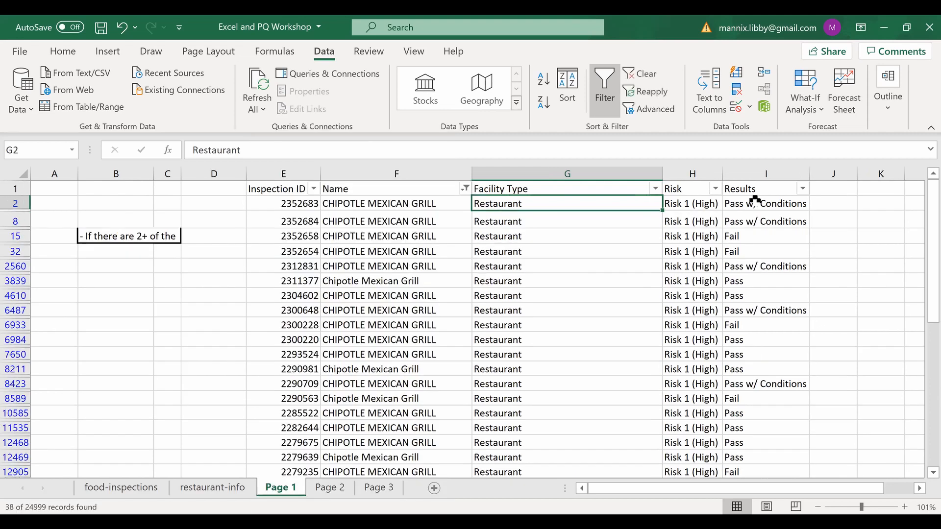
scroll(505, 326, "down", 1)
scroll(505, 332, "up", 1)
- Undo the Name filter, turn filtering off, and switch to the Page 2 sheet
key("ctrl+z")
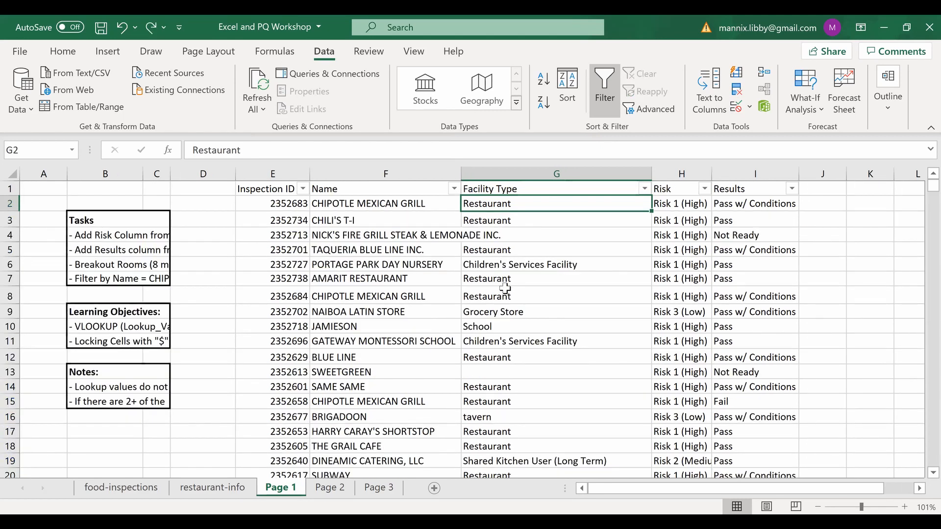
left_click(10, 189)
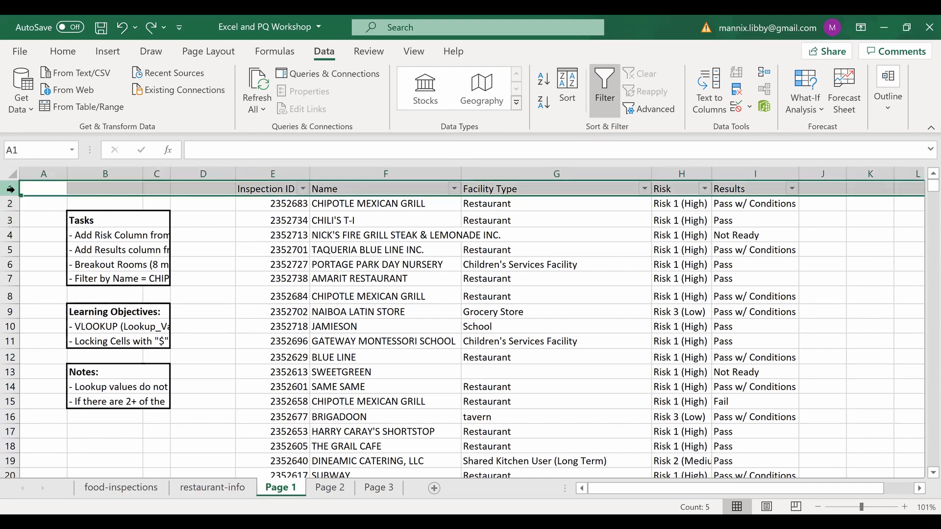
left_click(605, 93)
left_click(533, 294)
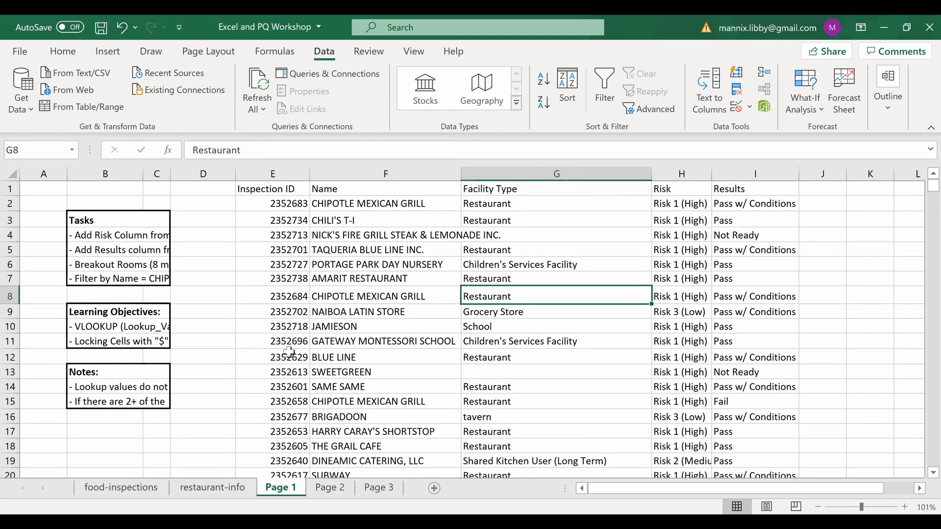
left_click(331, 488)
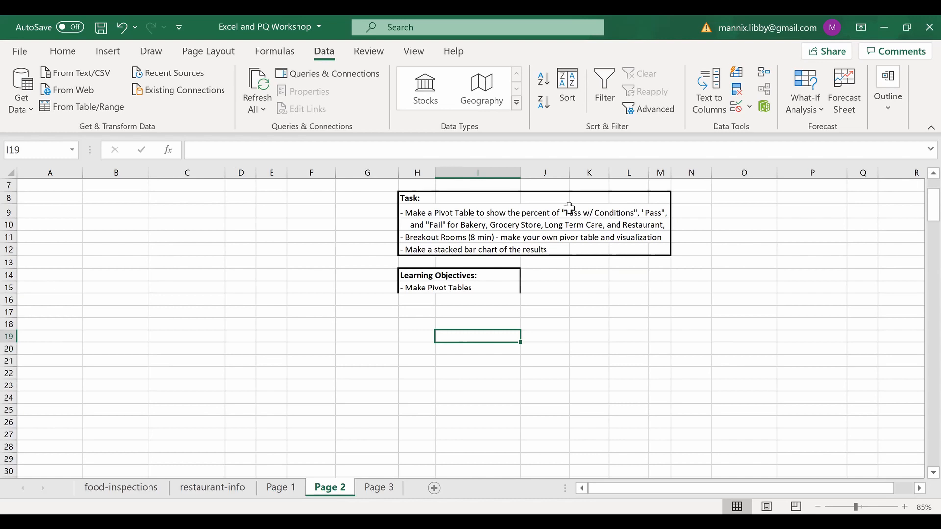
- Return to the top of Page 2 and bring up the Insert ribbon commands
scroll(569, 208, "right", 3)
scroll(359, 311, "left", 3)
scroll(152, 339, "up", 2)
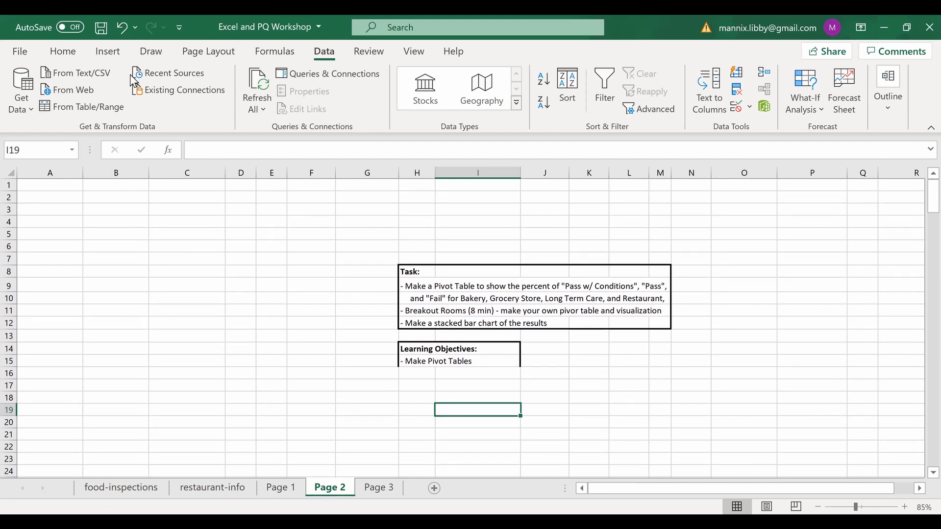
left_click(108, 54)
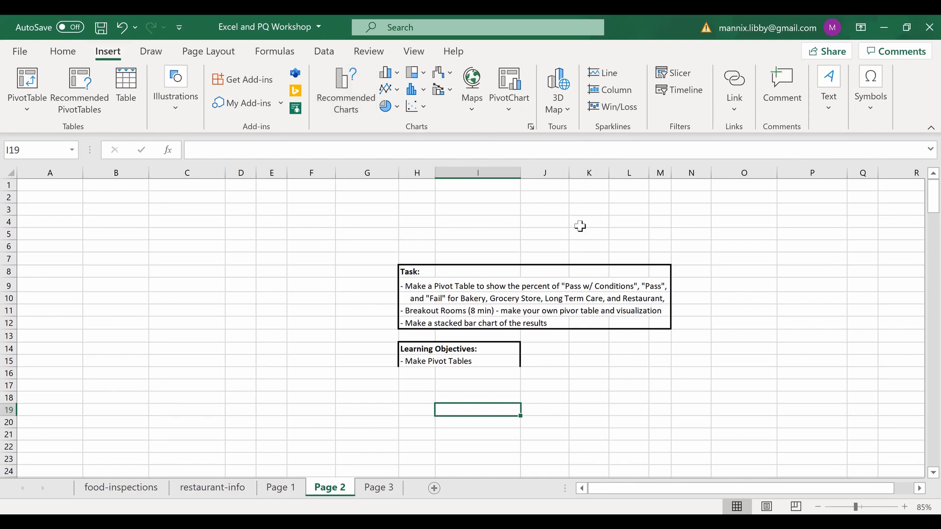
- Insert a pivot table at 'Page 2'!I19 using 'Page 1'!E1:I25000 as the source
left_click(23, 82)
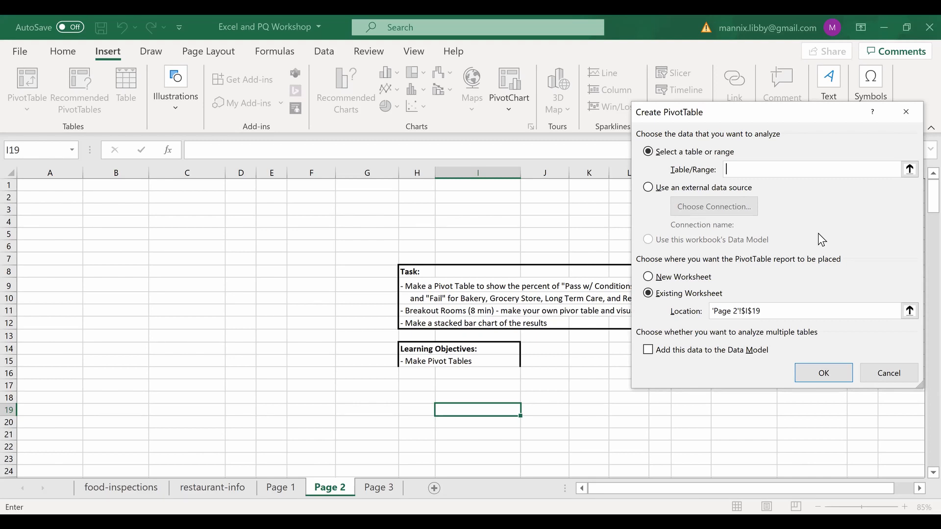
left_click(274, 487)
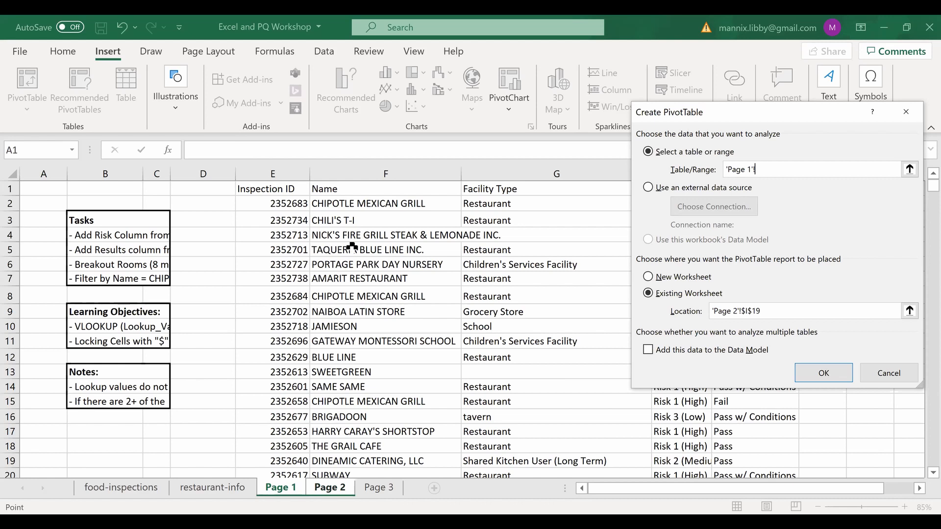
left_click(280, 191)
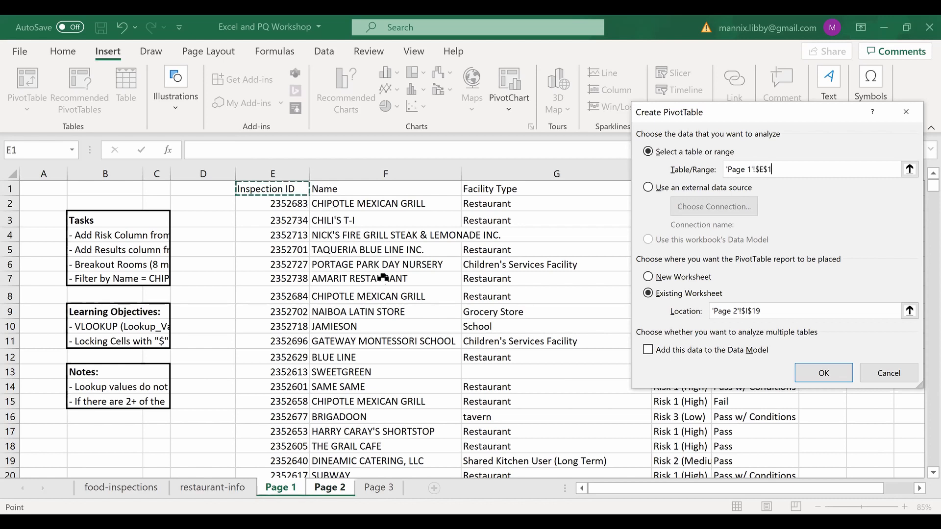
key("ctrl+shift+Down")
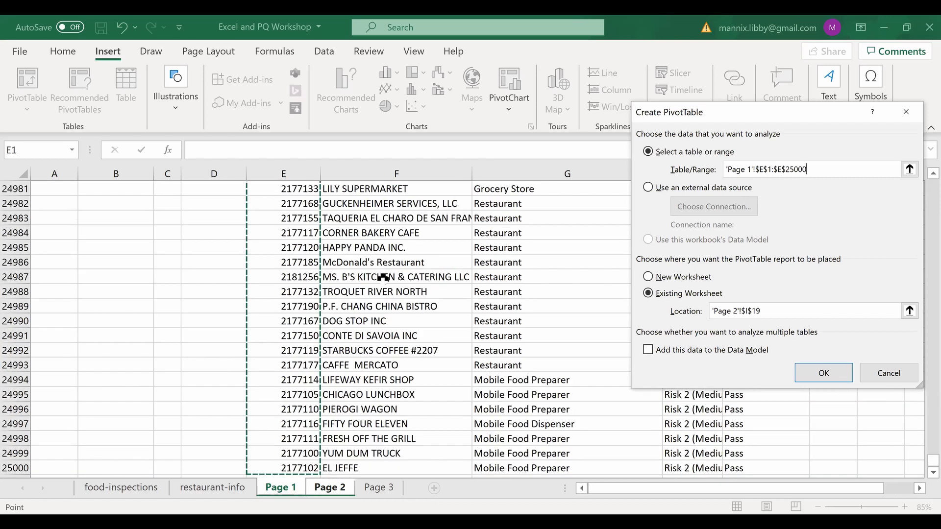
key("ctrl+shift+Right")
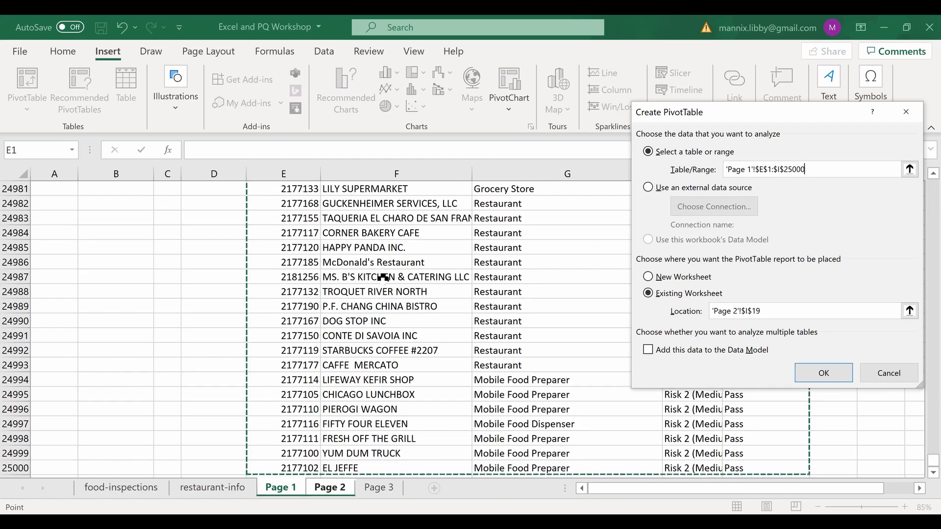
left_click(827, 373)
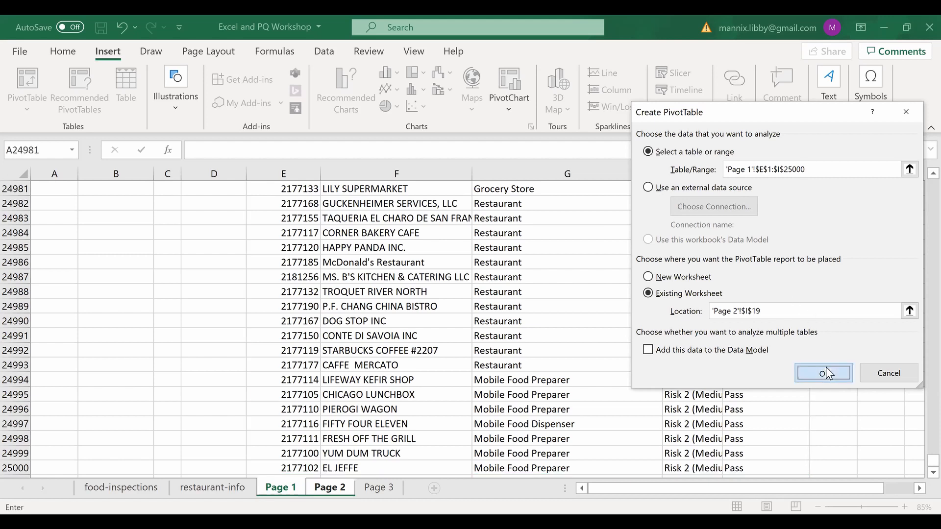
scroll(490, 287, "down", 1)
scroll(490, 287, "down", 3)
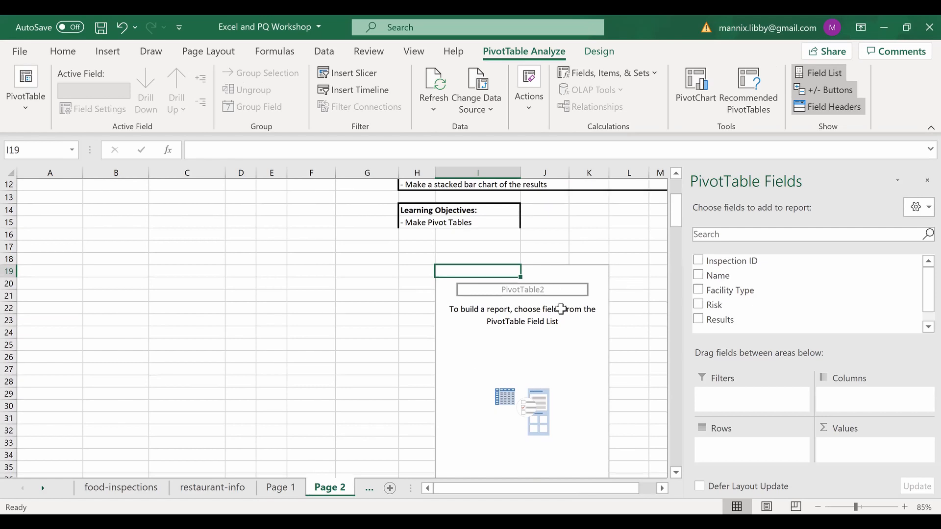
scroll(407, 240, "up", 4)
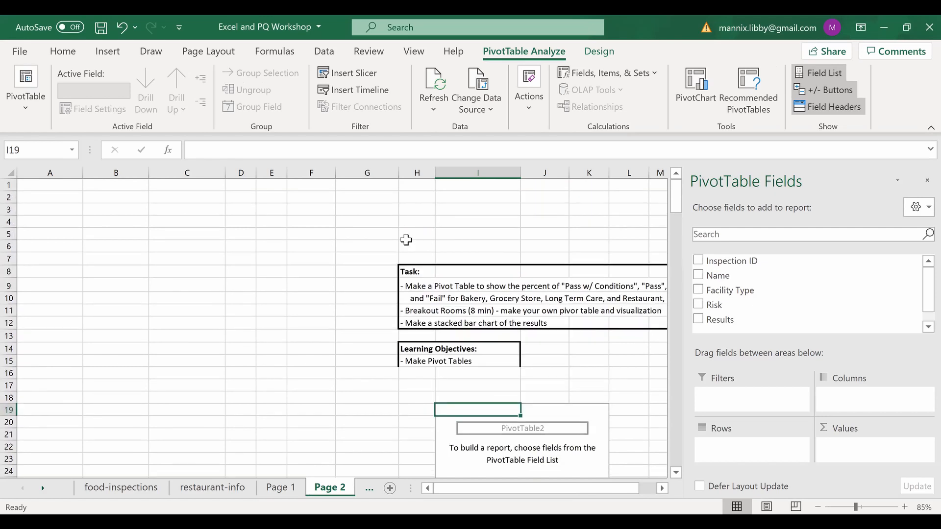
left_click(47, 197)
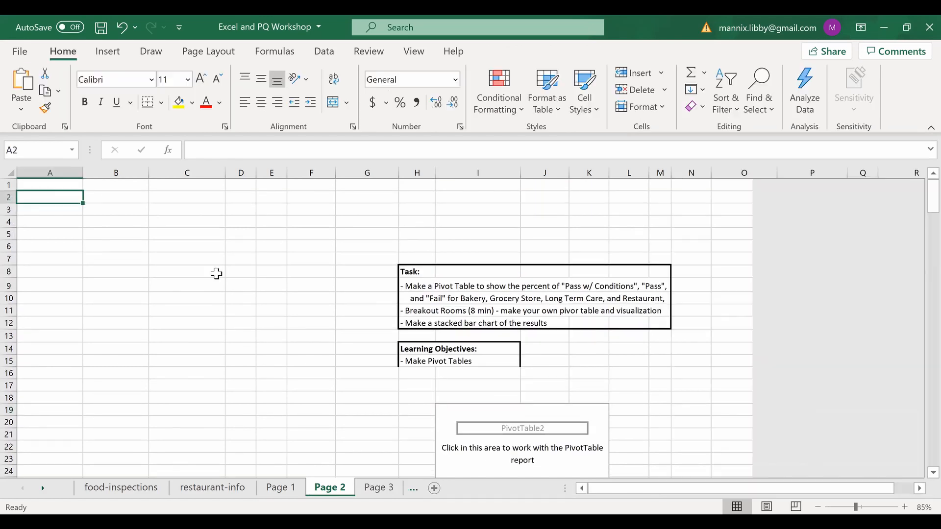
scroll(395, 346, "down", 4)
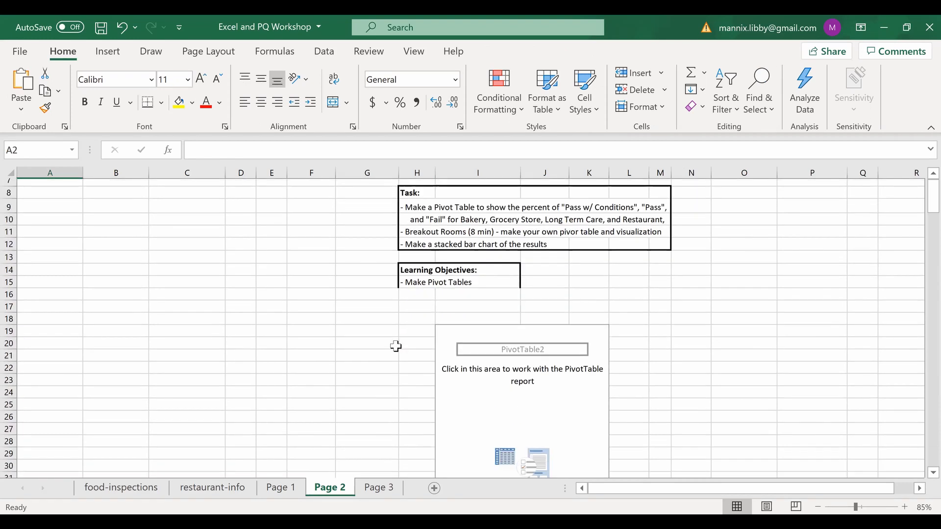
left_click(522, 287)
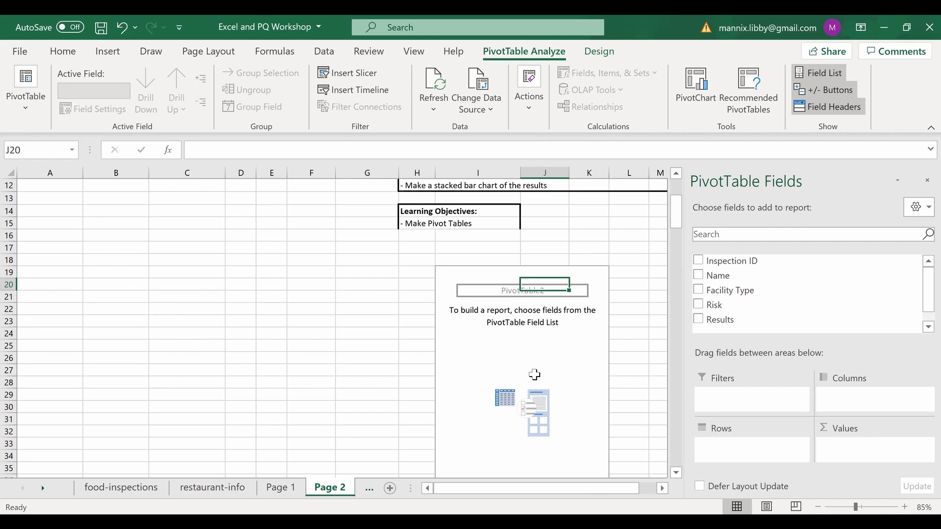
scroll(534, 375, "down", 1)
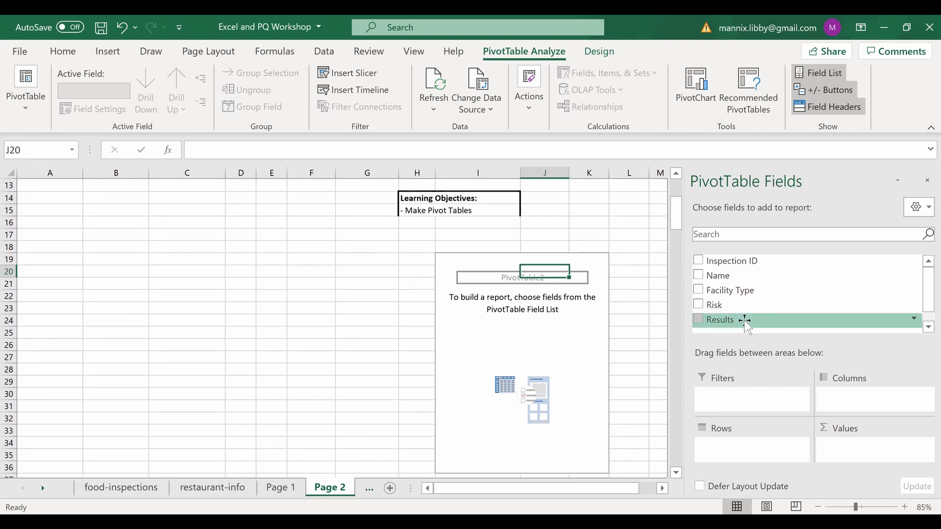
scroll(550, 225, "up", 3)
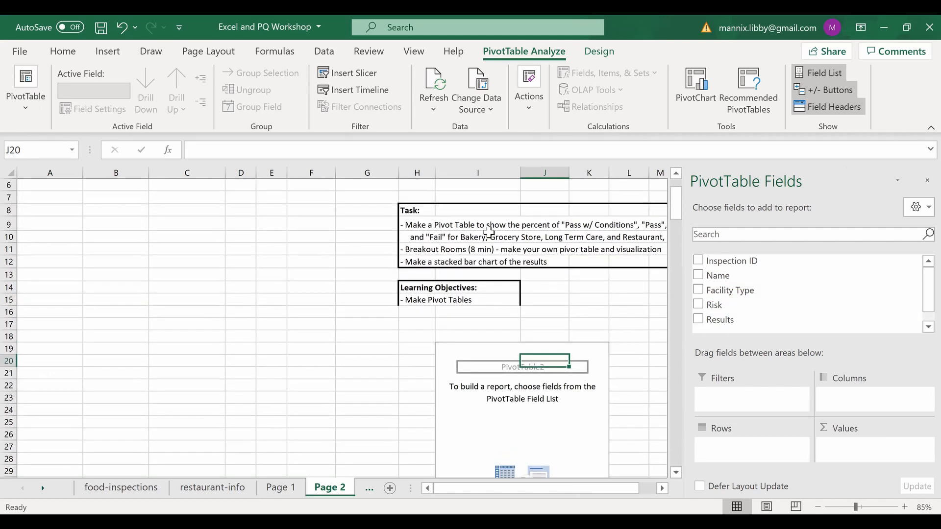
left_click(414, 226)
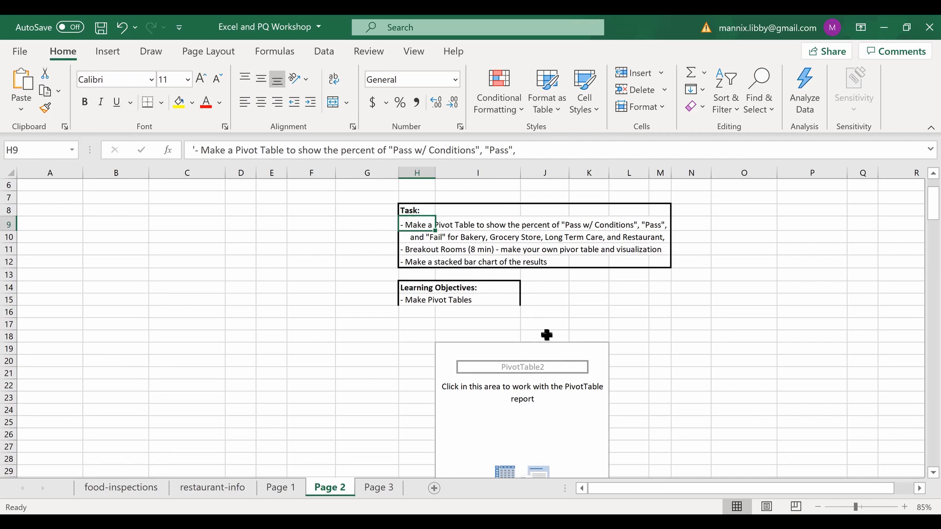
scroll(613, 389, "down", 1)
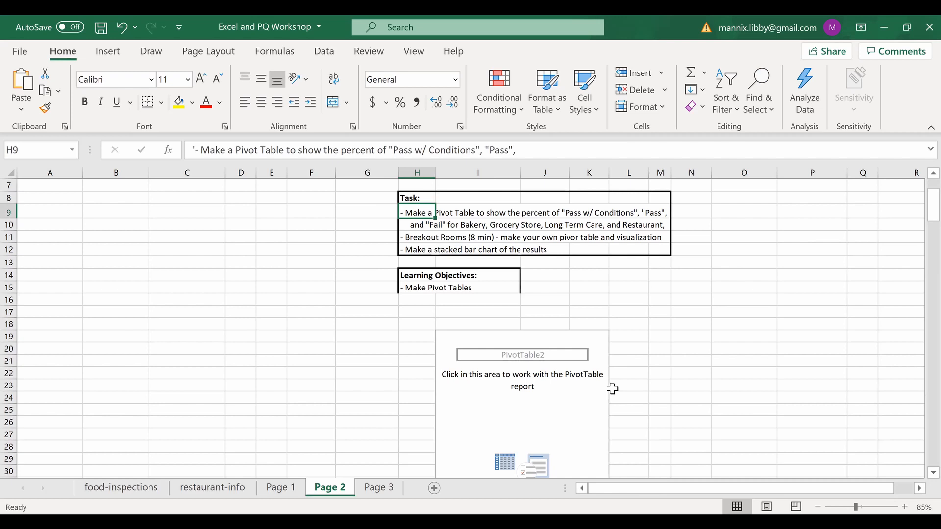
left_click(506, 395)
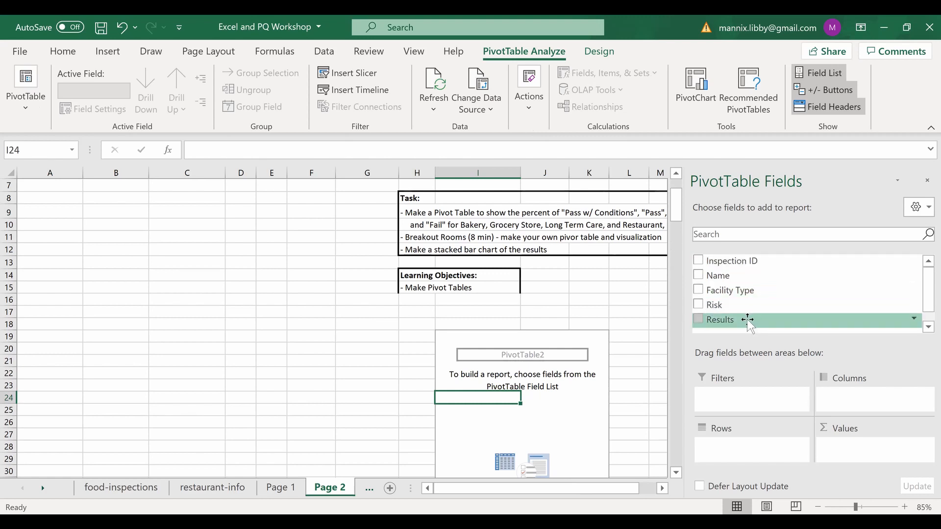
left_click_drag(748, 321, 859, 443)
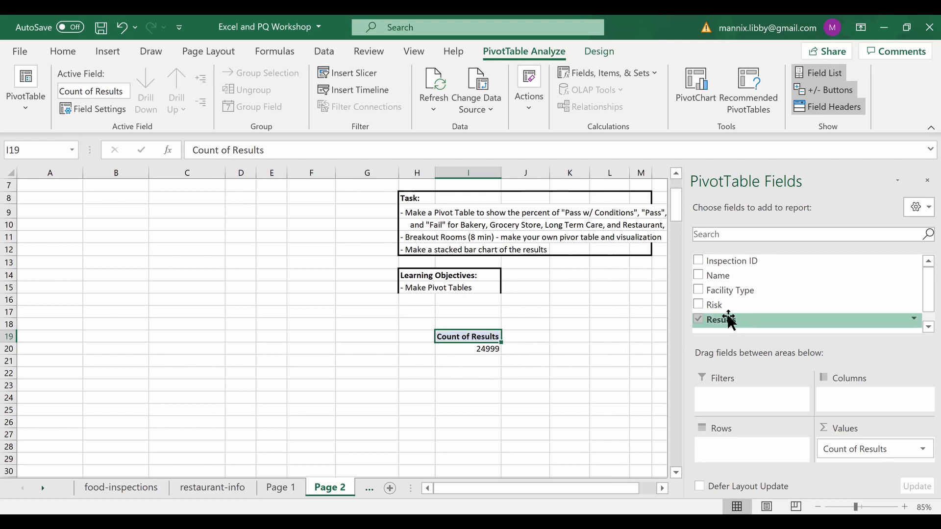
left_click_drag(729, 321, 865, 399)
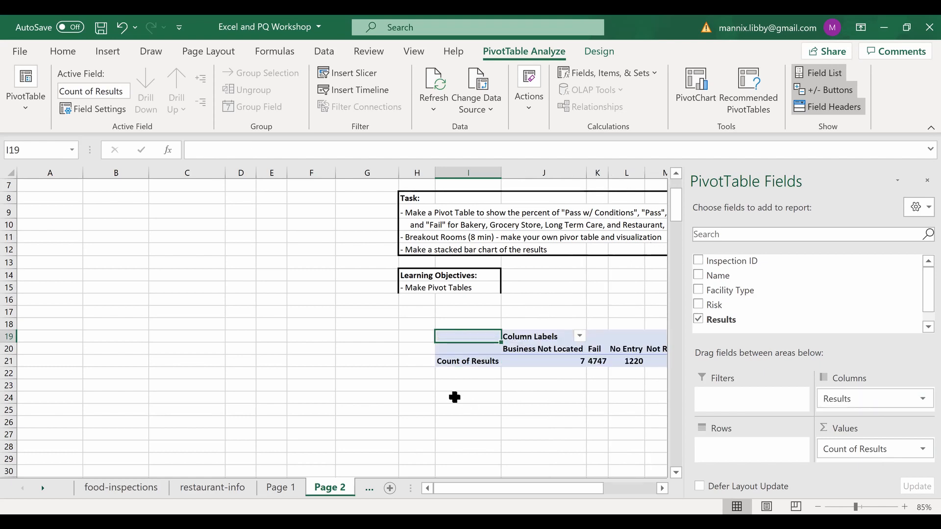
scroll(454, 397, "right", 5)
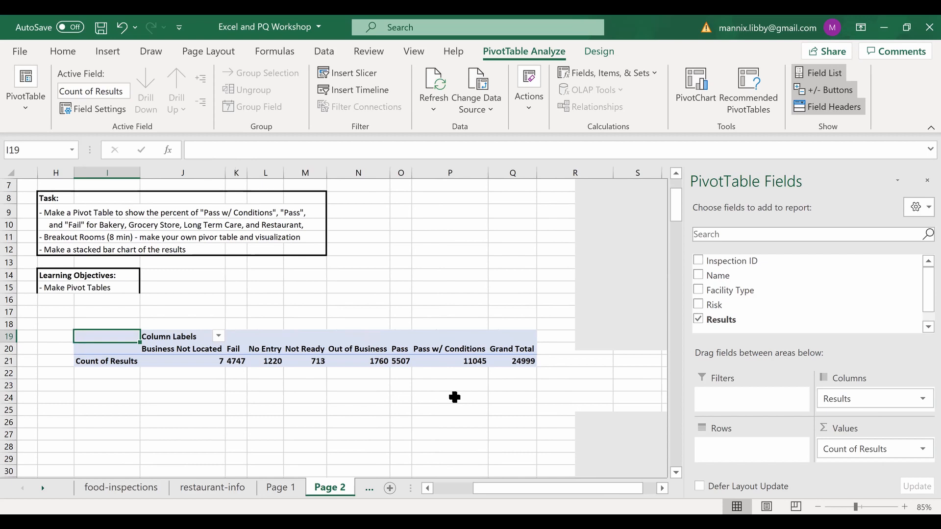
scroll(455, 397, "right", 1)
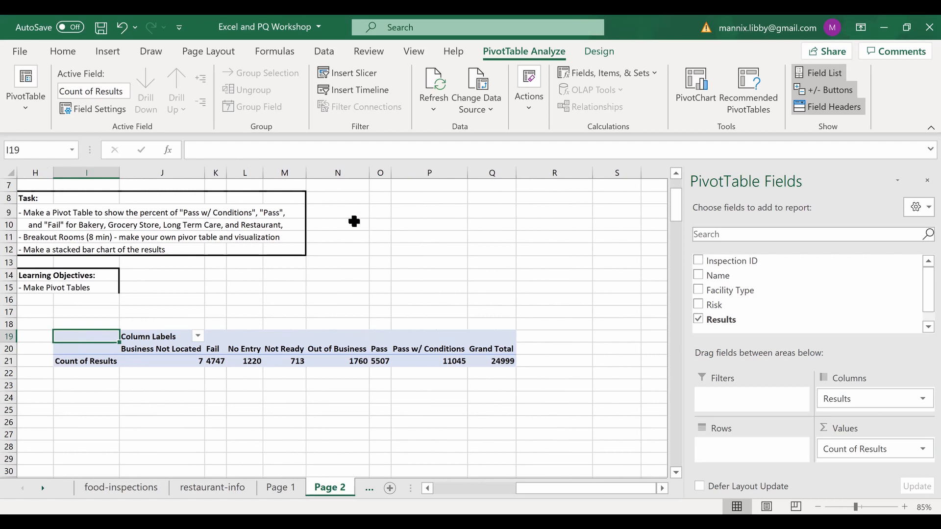
- Filter the Column Labels to show only Pass, Pass w/ Conditions and Fail
left_click(198, 337)
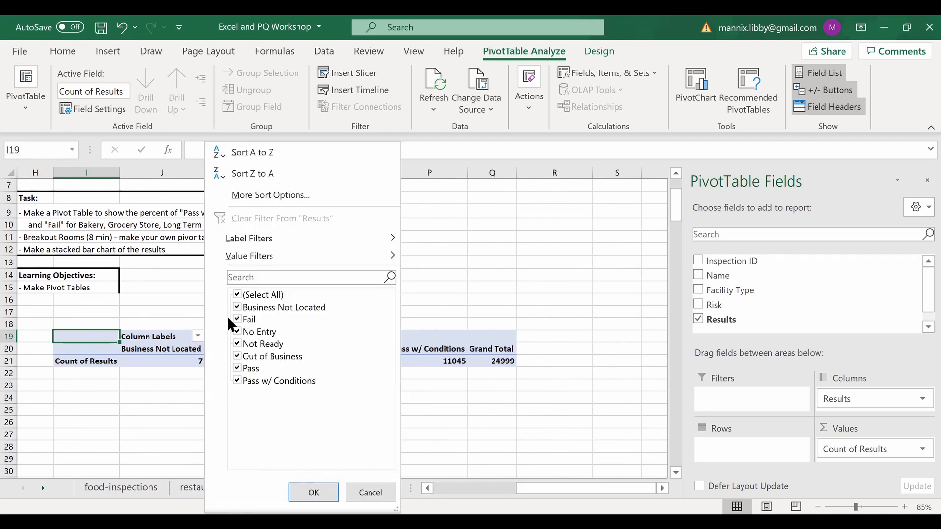
left_click(238, 293)
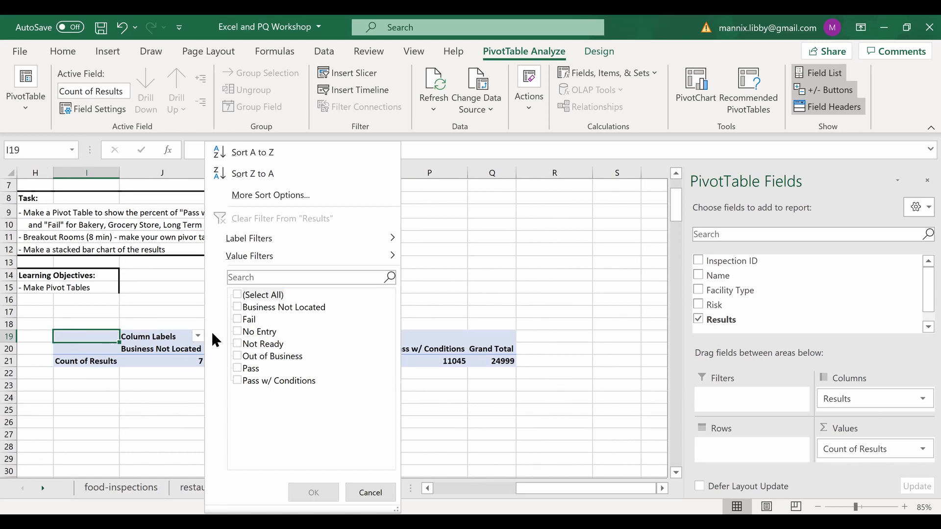
left_click(238, 369)
left_click(237, 381)
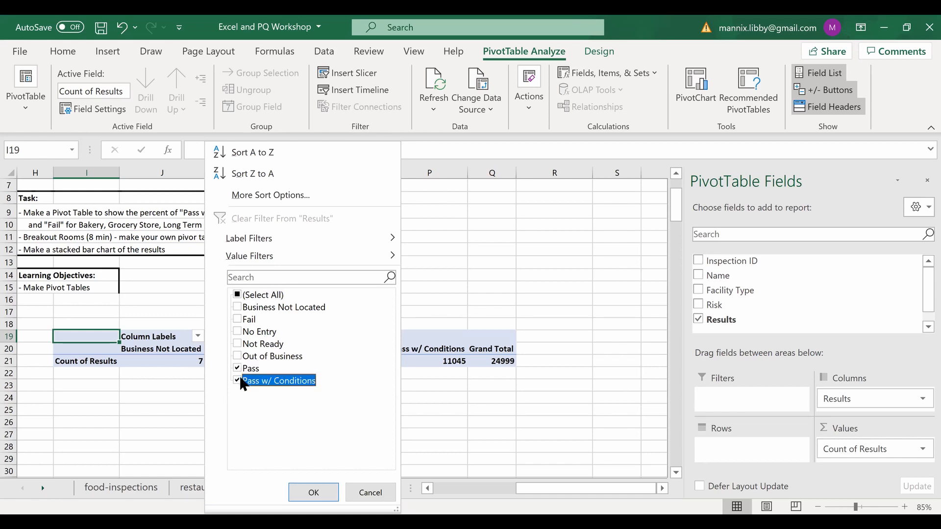
left_click(238, 319)
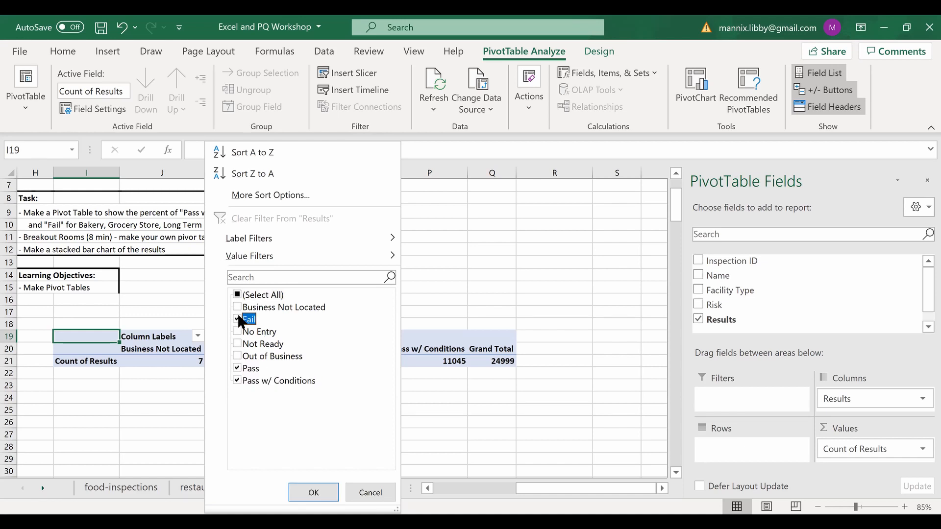
left_click(314, 493)
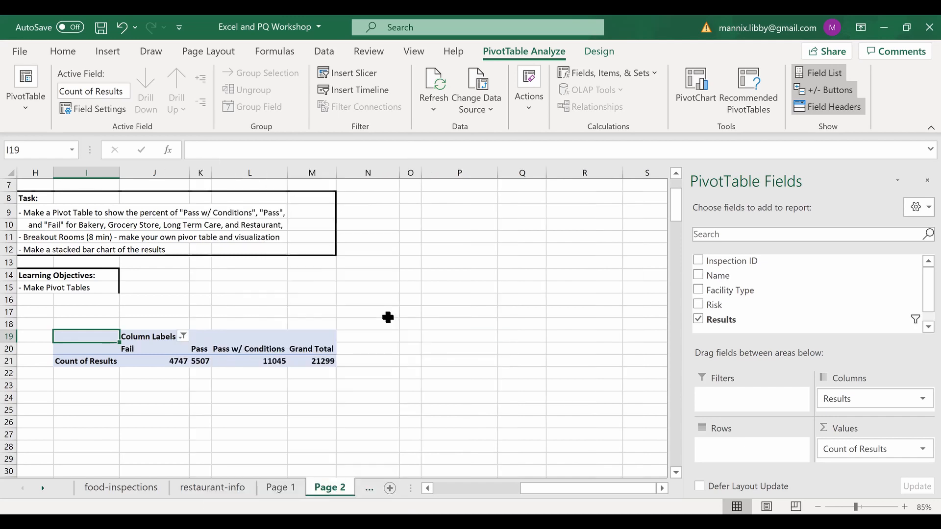
- Add Facility Type to the pivot table's Rows area
scroll(443, 314, "left", 3)
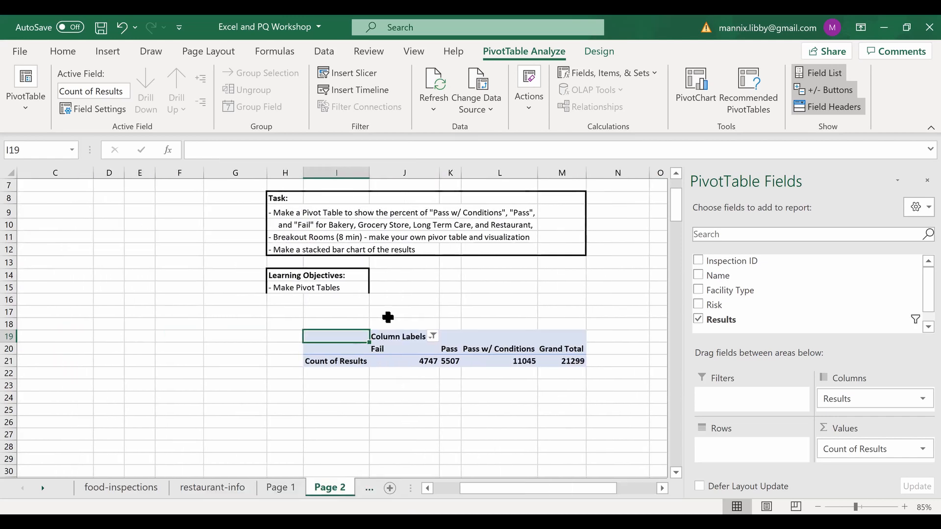
scroll(640, 327, "right", 1)
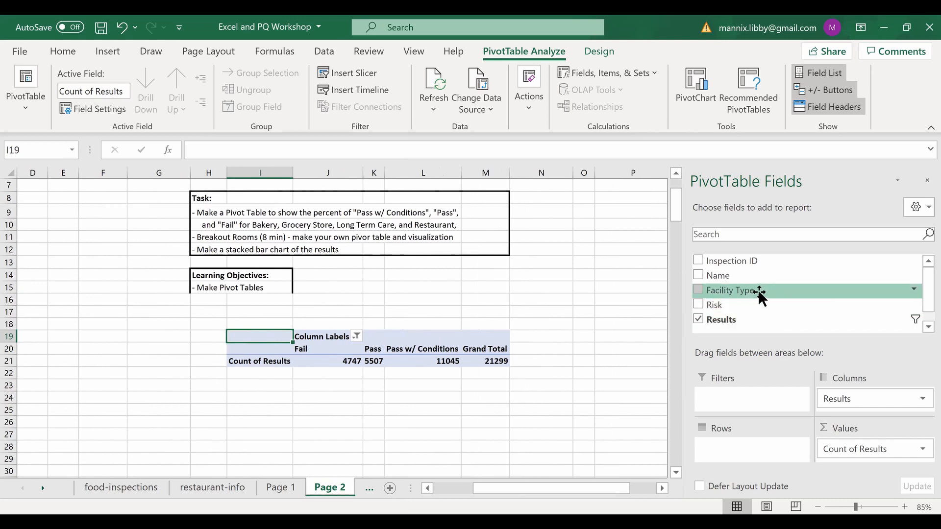
mouse_move(758, 290)
left_mouse_down()
mouse_move(759, 426)
mouse_move(769, 462)
left_mouse_up()
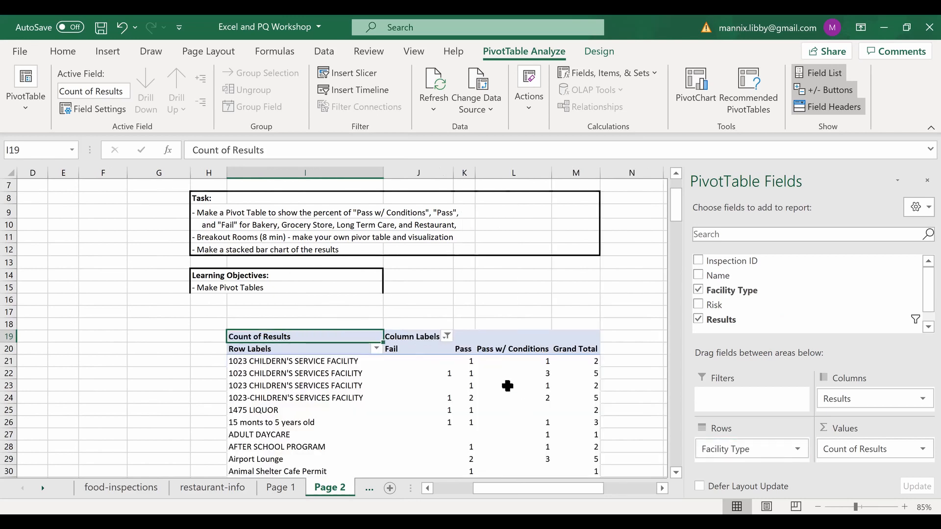
scroll(508, 386, "down", 8)
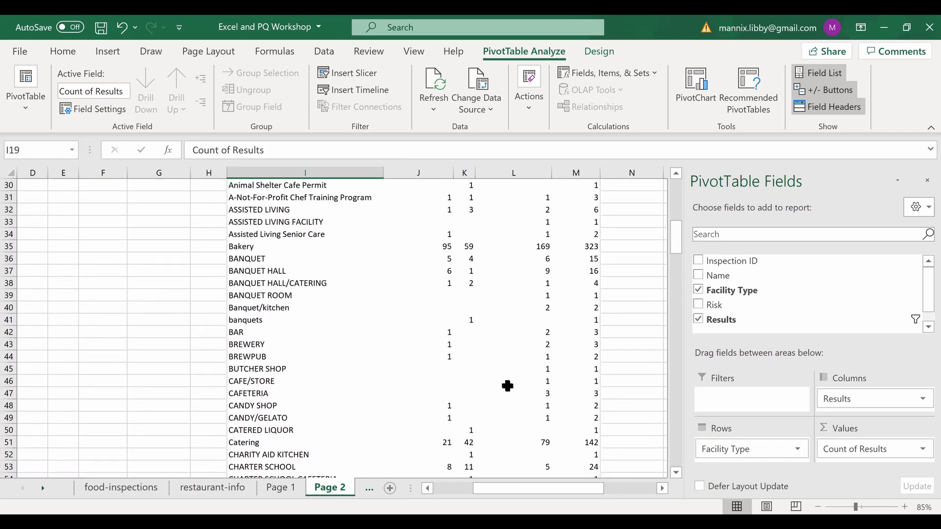
scroll(508, 386, "up", 5)
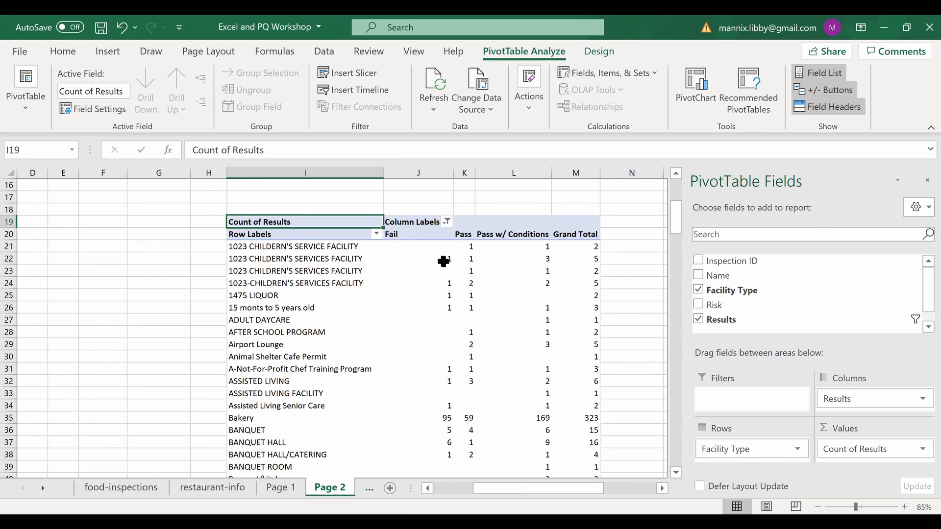
scroll(378, 236, "up", 3)
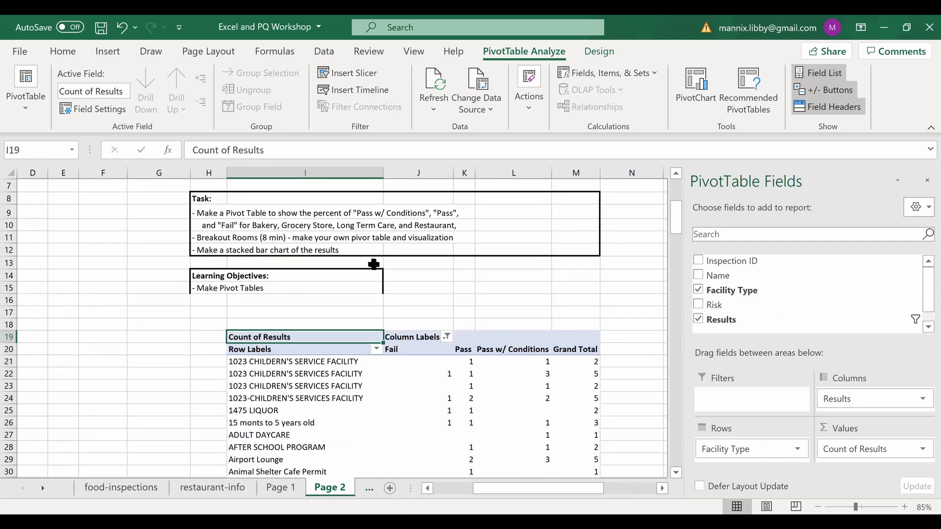
- Clear all facility types in the Row Labels filter
left_click(376, 348)
left_click(207, 294)
scroll(241, 396, "down", 4)
- Tick Bakery, Restaurant and Long Term Care in the Row Labels filter and apply it
left_click(207, 332)
scroll(234, 388, "down", 2)
scroll(235, 386, "down", 11)
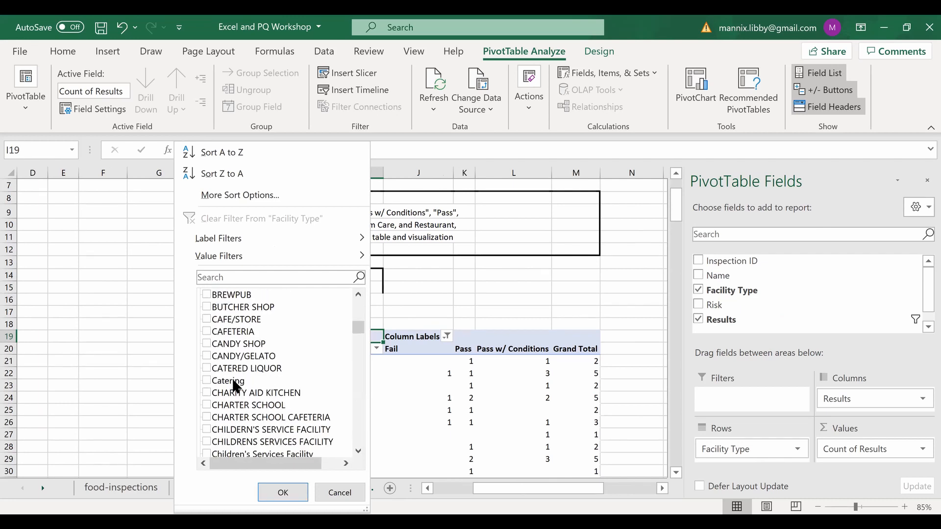
scroll(234, 386, "down", 4)
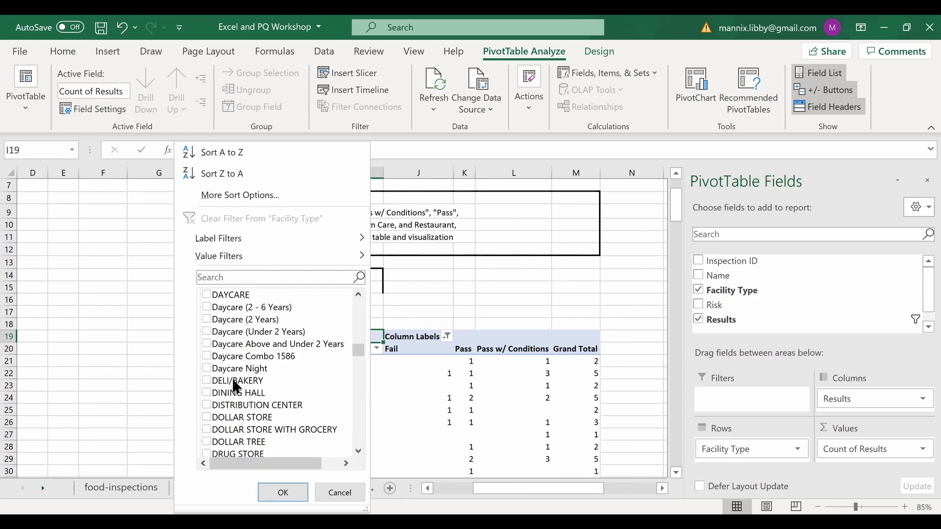
scroll(234, 386, "down", 4)
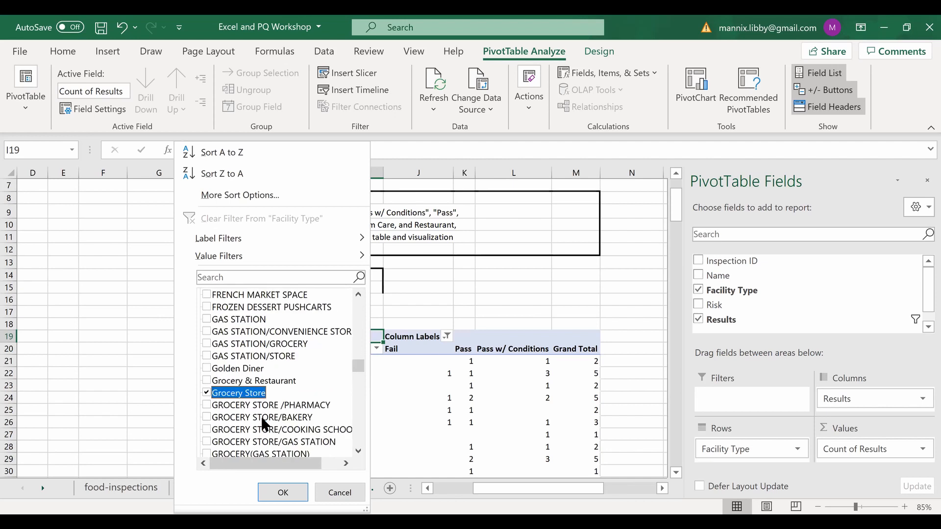
scroll(261, 416, "down", 8)
scroll(261, 416, "down", 15)
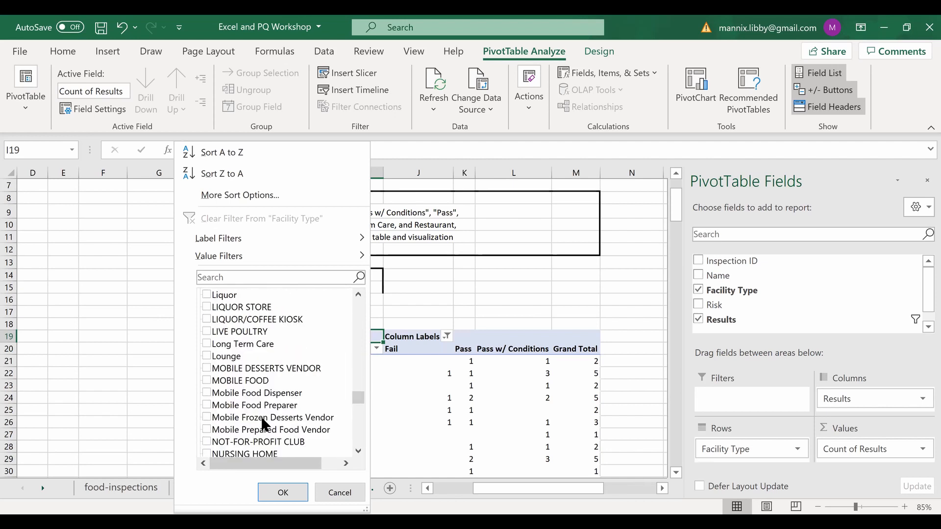
scroll(260, 416, "down", 2)
scroll(261, 416, "up", 12)
scroll(261, 422, "up", 1)
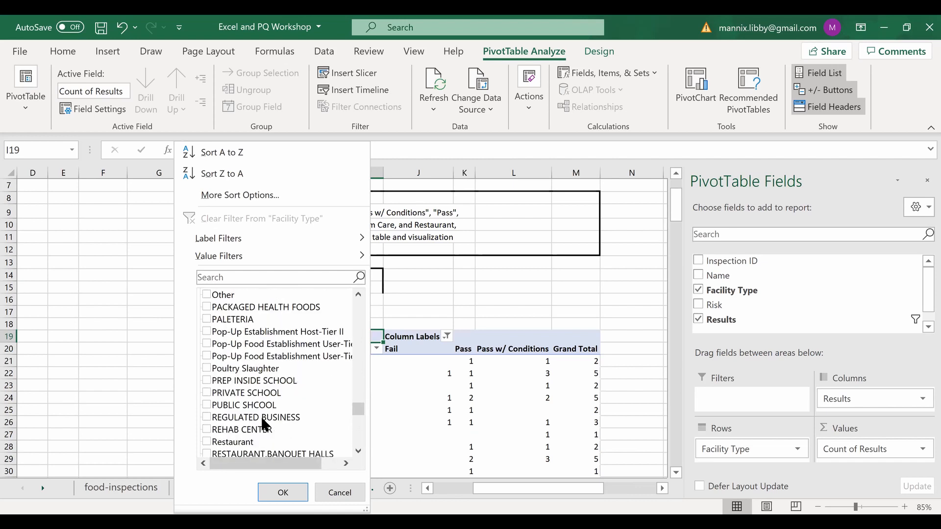
left_click(207, 442)
scroll(262, 380, "up", 2)
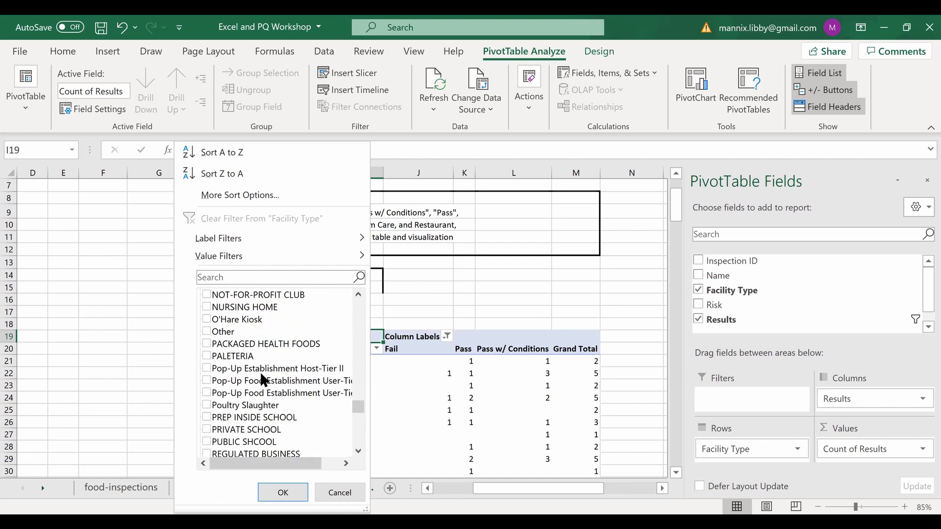
scroll(263, 380, "up", 4)
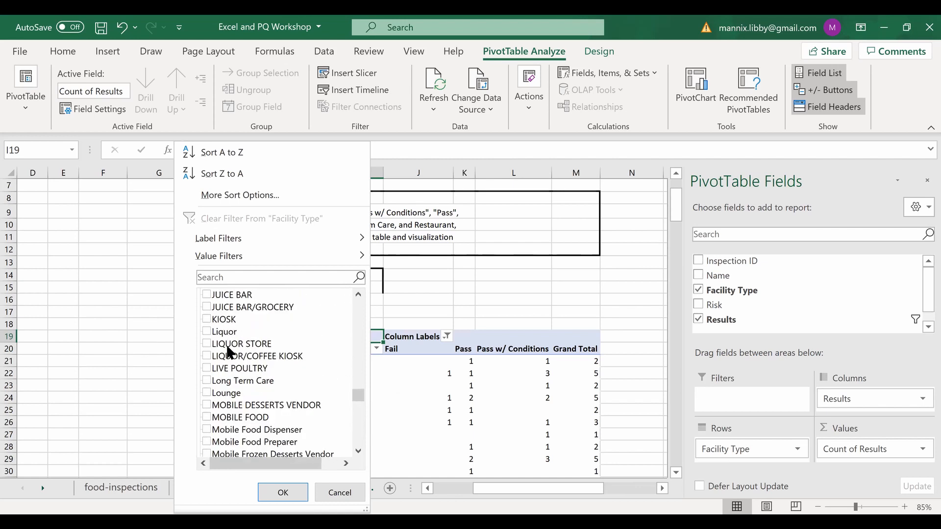
left_click(206, 380)
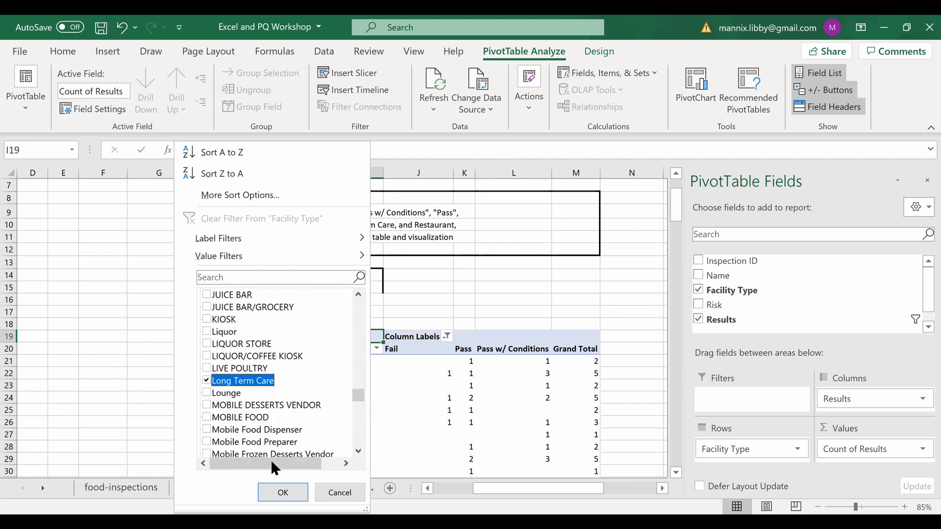
left_click(275, 492)
scroll(498, 319, "up", 2)
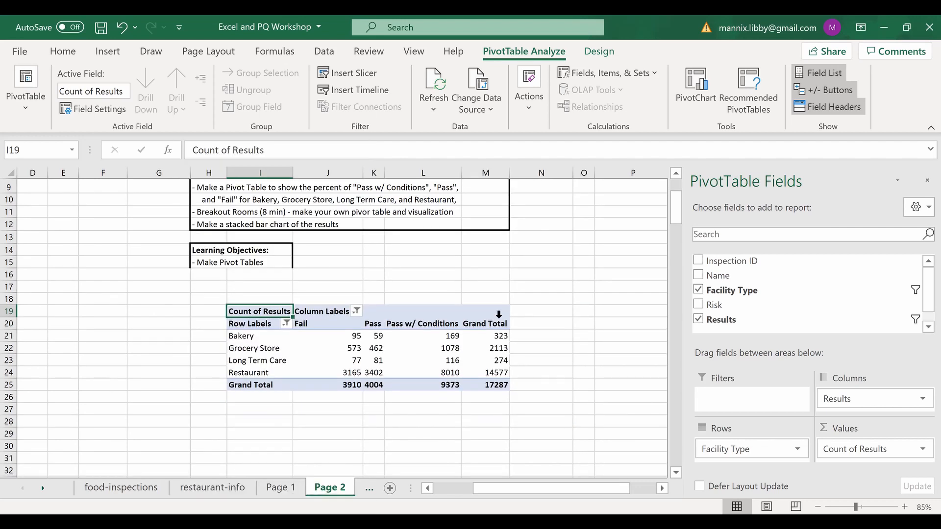
scroll(499, 319, "down", 1)
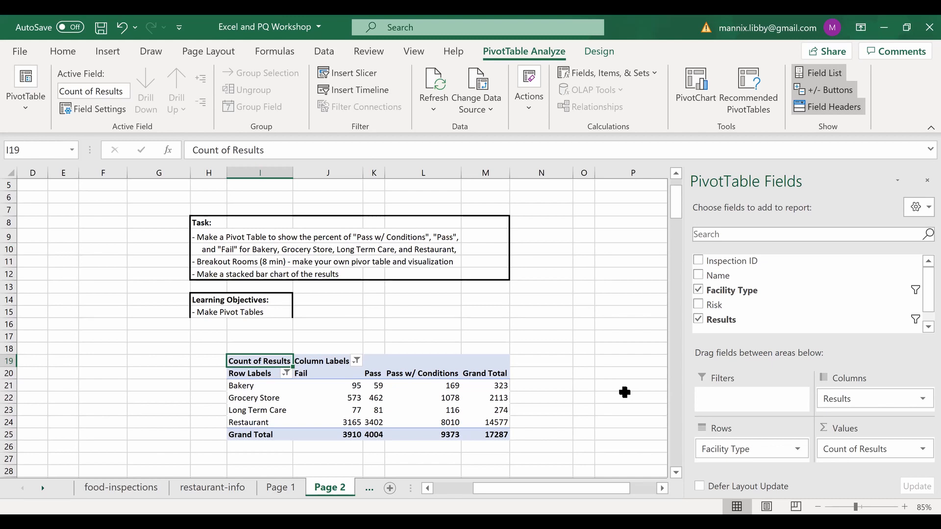
- Set Count of Results to Show Values As % of Row Total in Value Field Settings
left_click(917, 449)
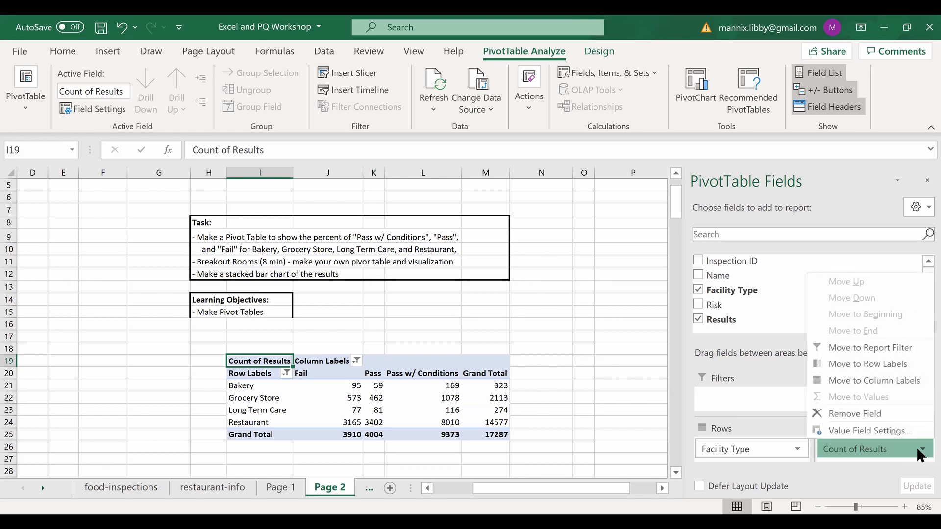
left_click(884, 430)
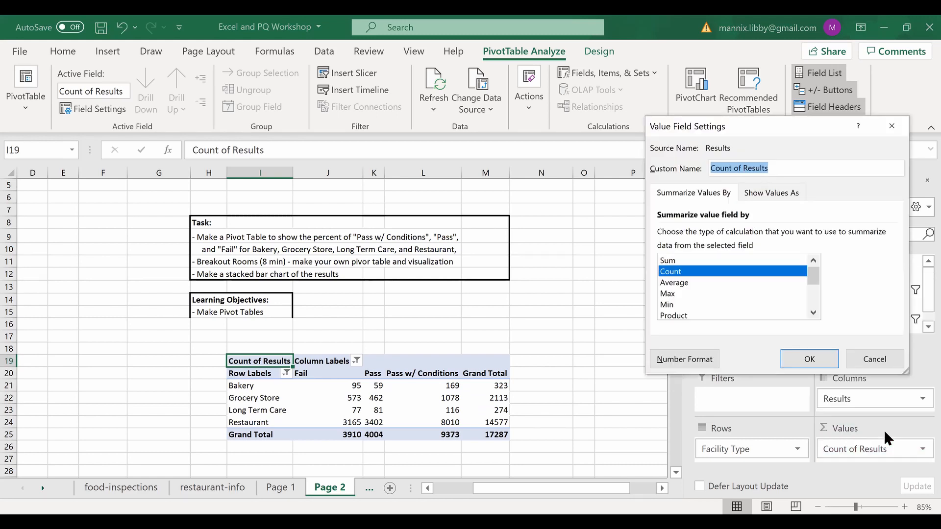
left_click(769, 193)
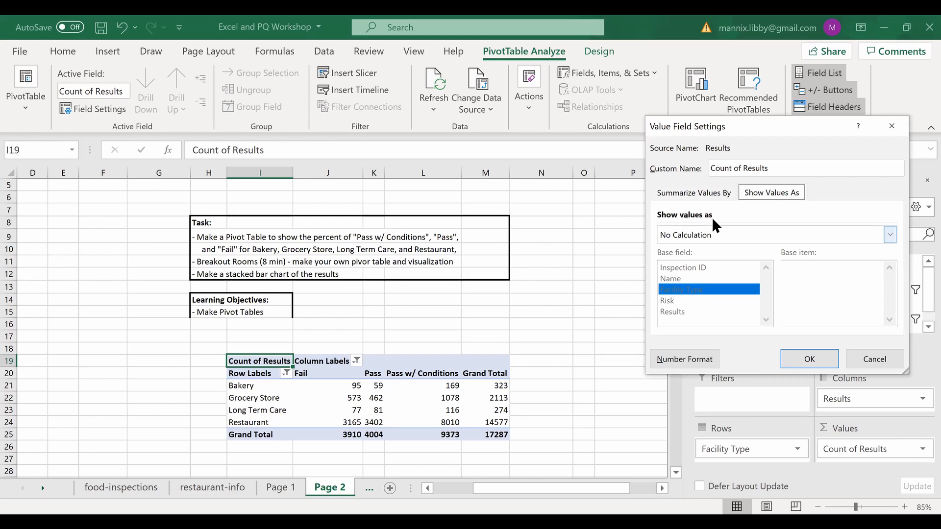
left_click(693, 192)
left_click(889, 236)
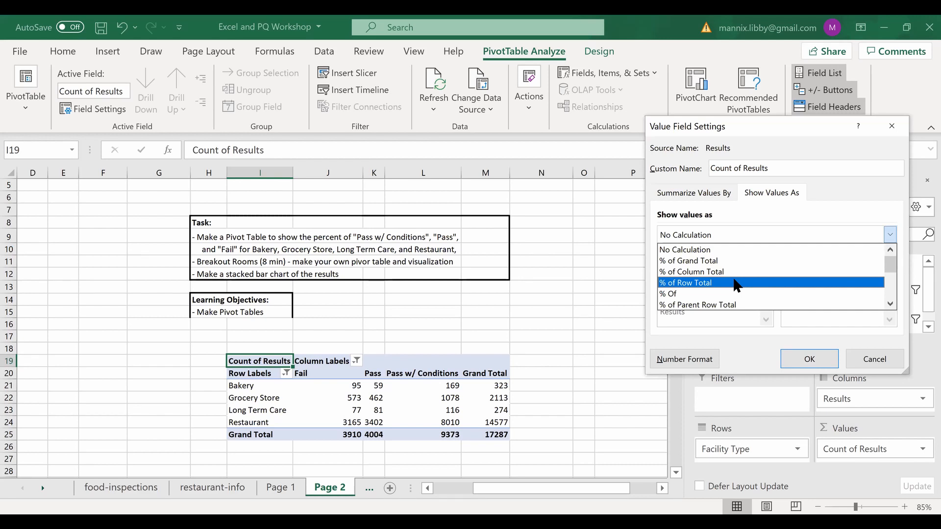
left_click(736, 283)
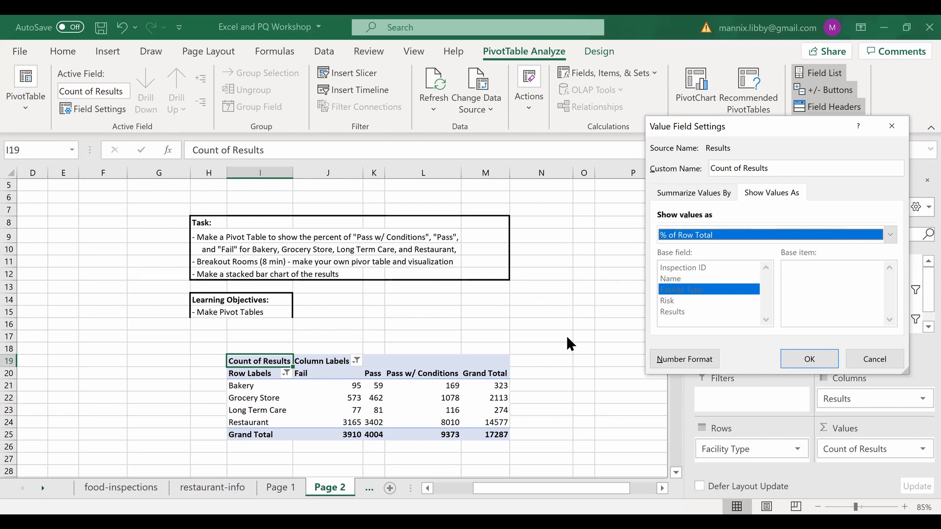
left_click(809, 359)
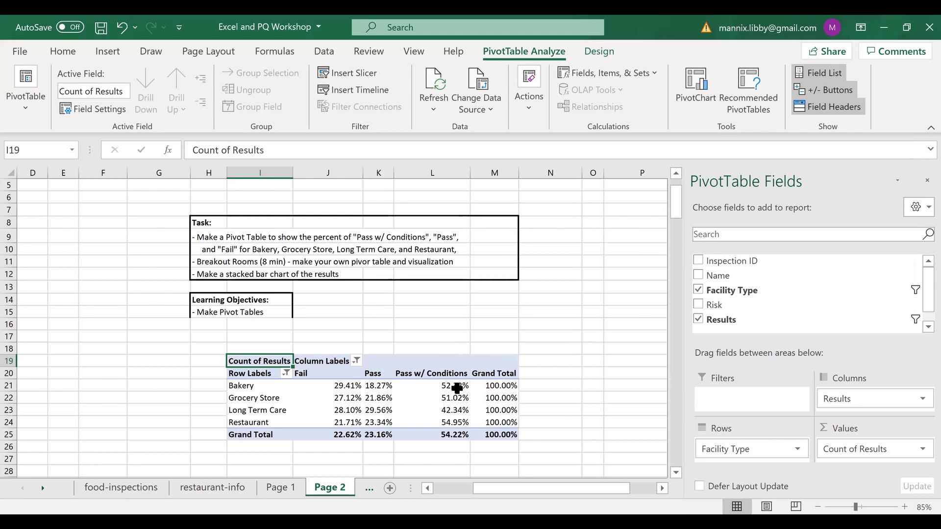
scroll(442, 367, "down", 5)
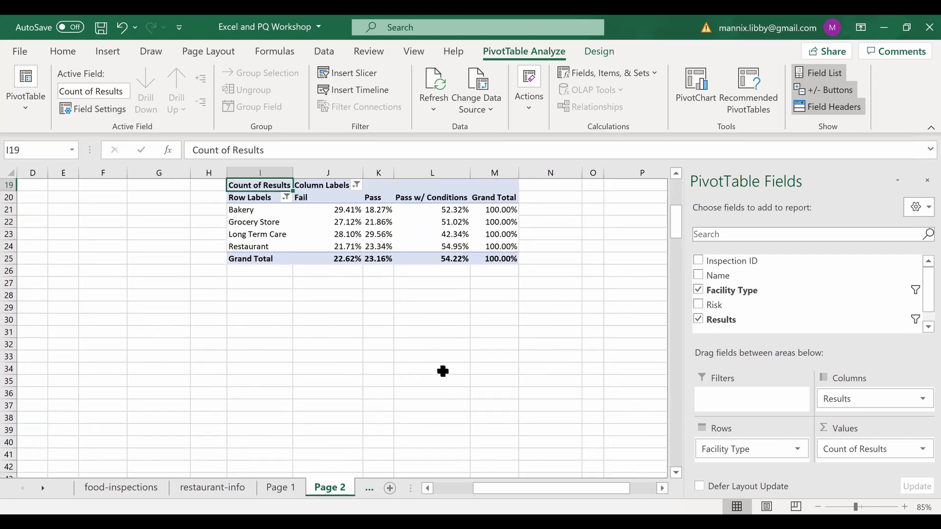
scroll(443, 367, "up", 2)
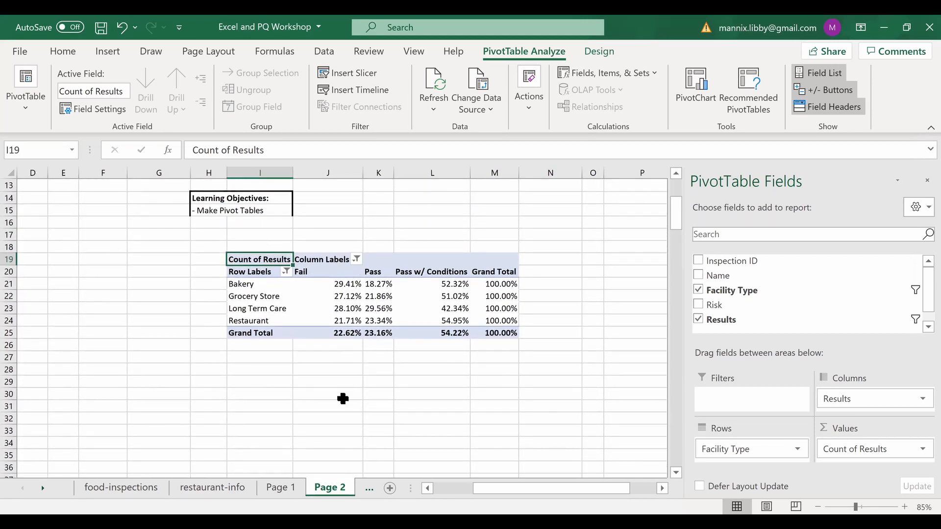
scroll(342, 397, "up", 1)
scroll(342, 397, "up", 1)
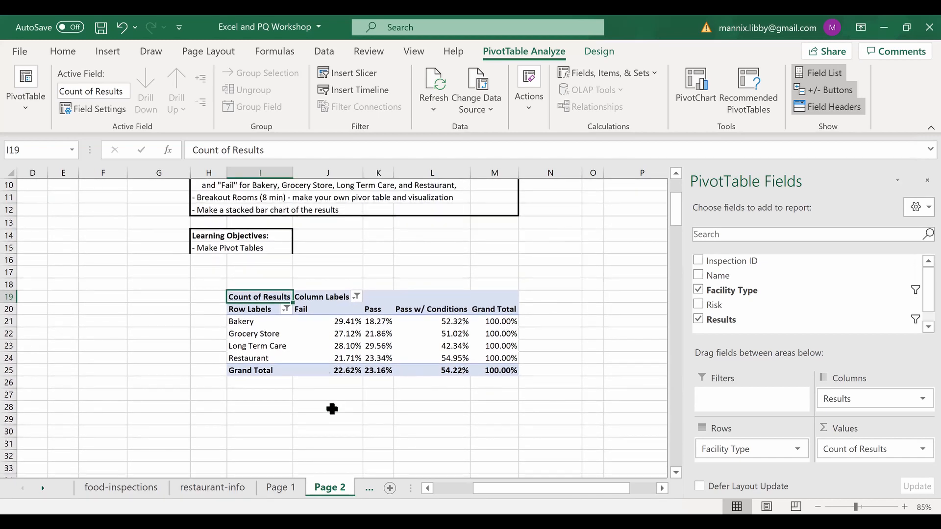
scroll(332, 409, "up", 1)
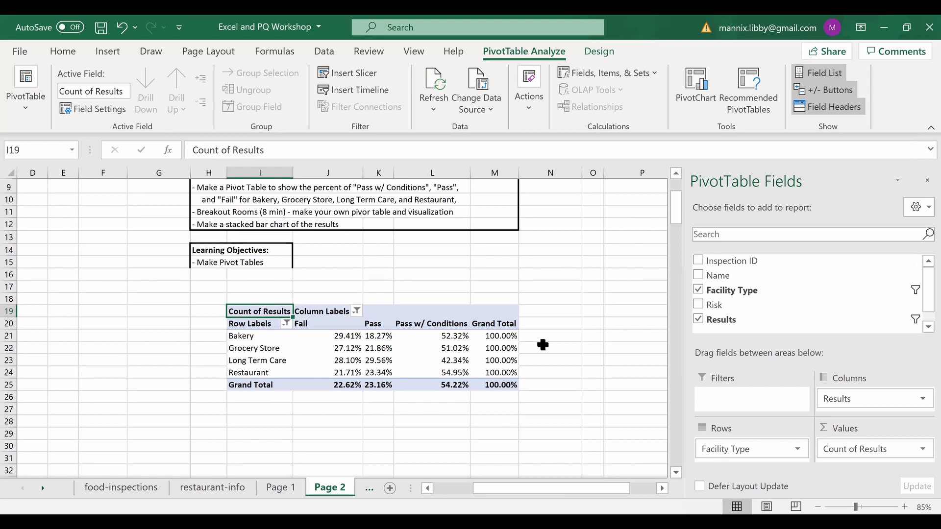
scroll(542, 345, "up", 1)
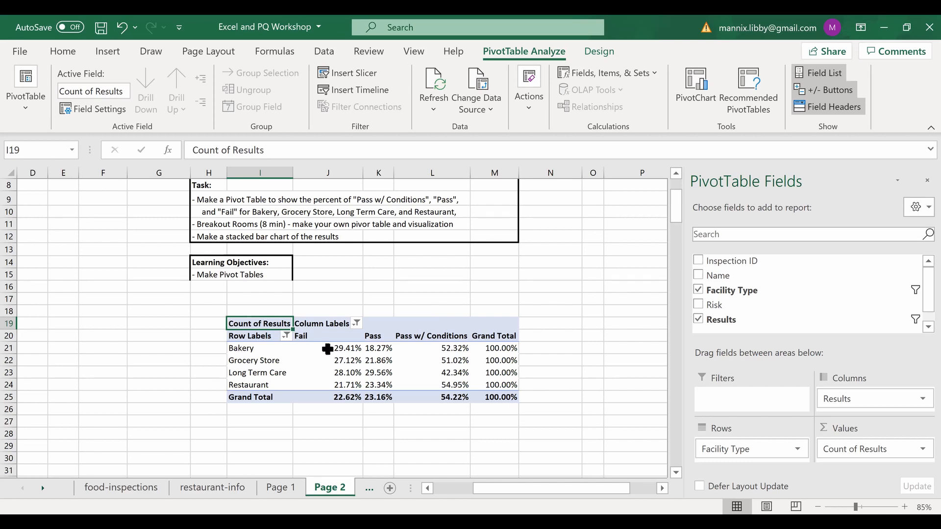
left_click(267, 354)
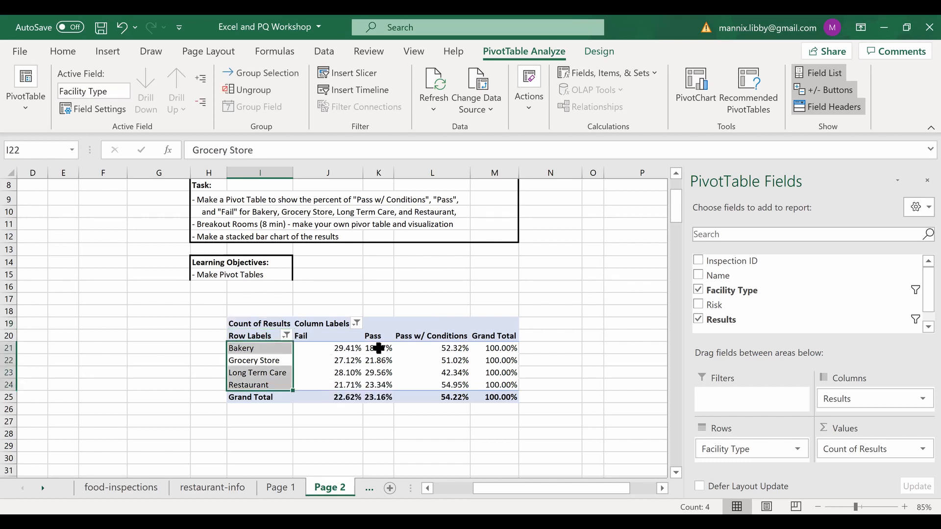
left_click(404, 329)
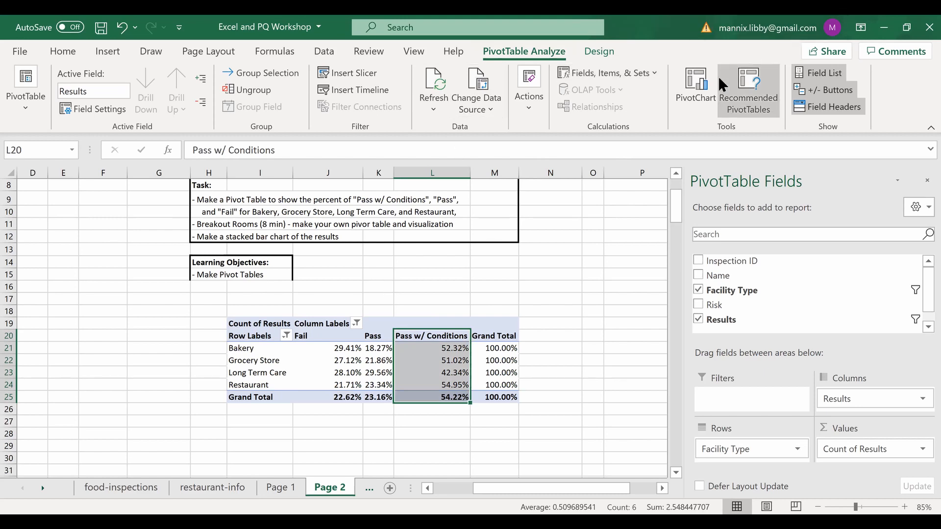
- Insert a Stacked Column PivotChart from the pivot table
left_click(698, 95)
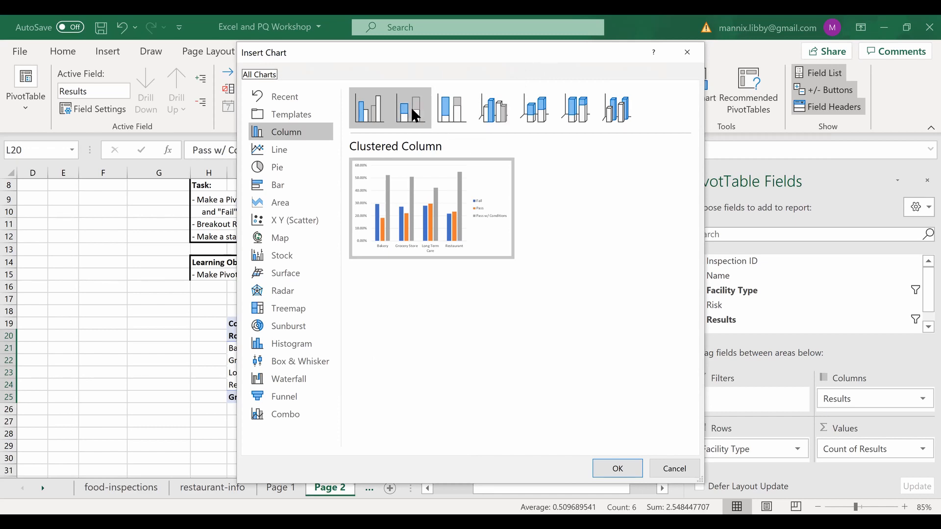
left_click(415, 116)
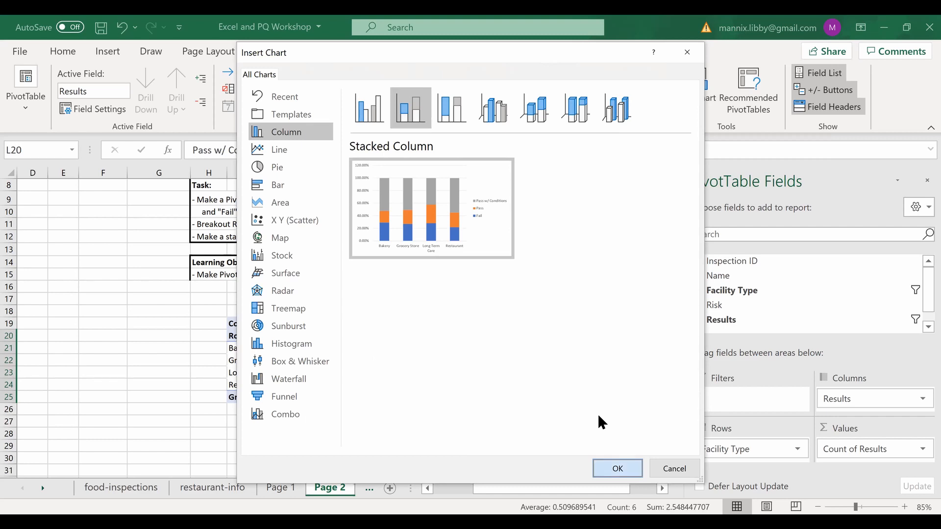
left_click(618, 468)
- Move the chart so it sits just below the pivot table
scroll(366, 262, "down", 2)
left_click_drag(426, 330, 463, 487)
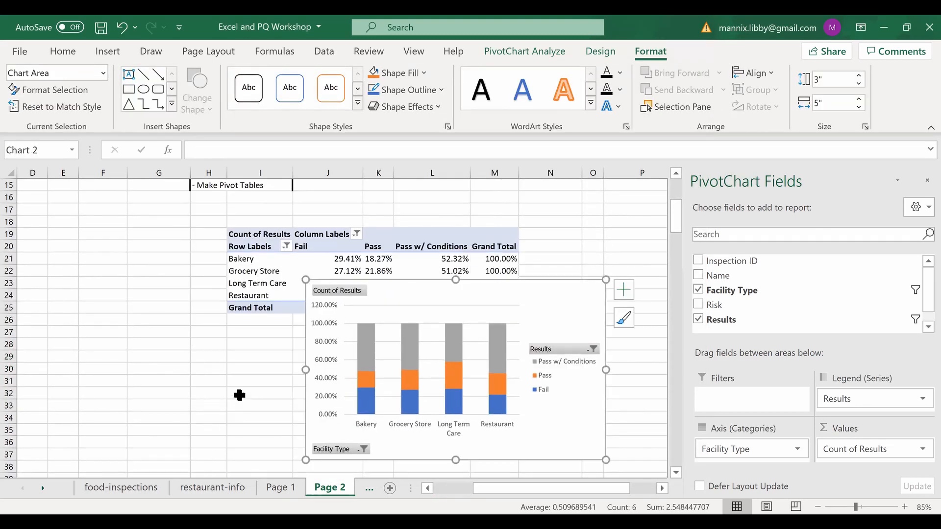
scroll(241, 393, "down", 1)
left_click_drag(481, 287, 450, 294)
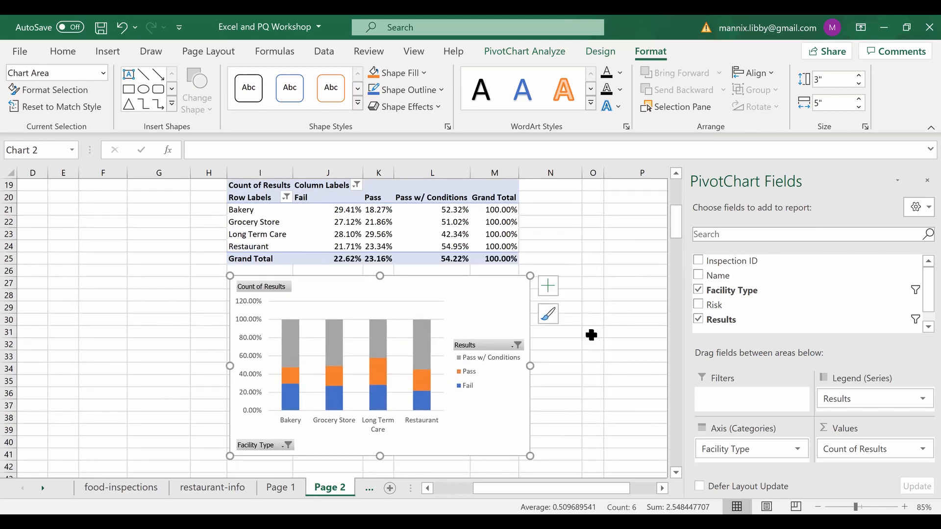
left_click(593, 332)
scroll(571, 399, "down", 1)
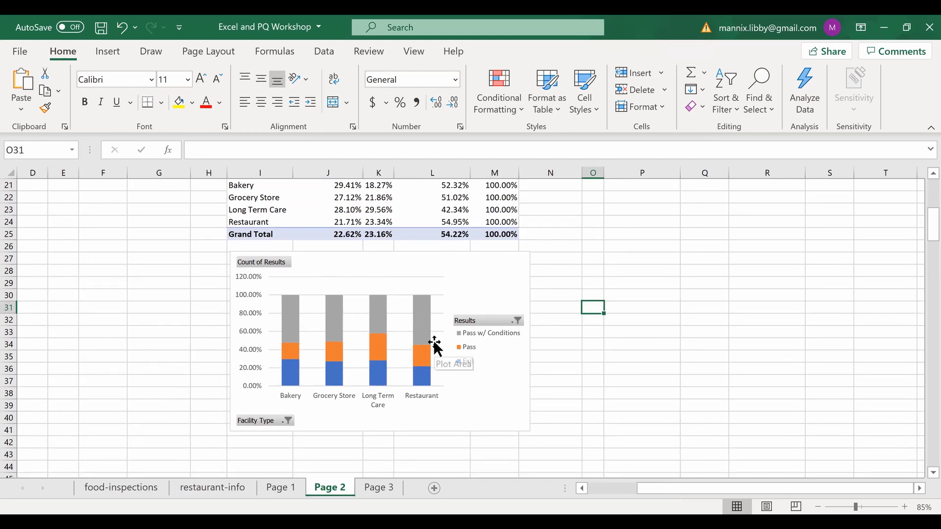
- Add ASSISTED LIVING to the chart's Facility Type filter
left_click(272, 417)
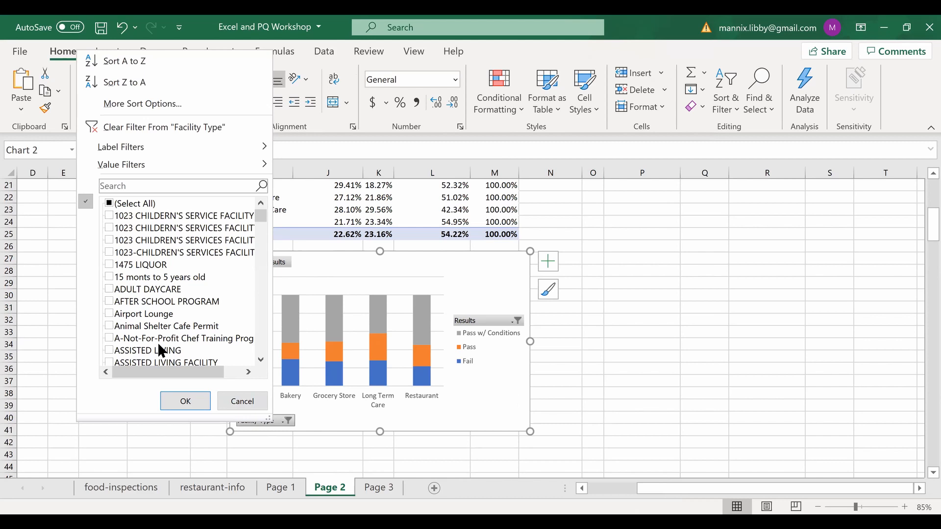
left_click(109, 350)
left_click(193, 400)
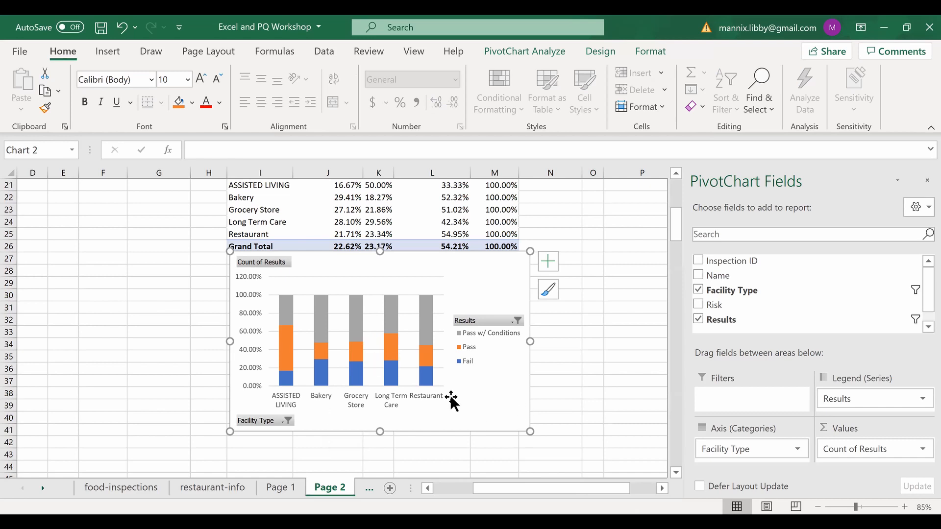
- Nudge the chart slightly down and left and check the Results filter without changing it
mouse_move(456, 255)
left_mouse_down()
mouse_move(457, 299)
mouse_move(454, 273)
left_mouse_up()
left_click(505, 335)
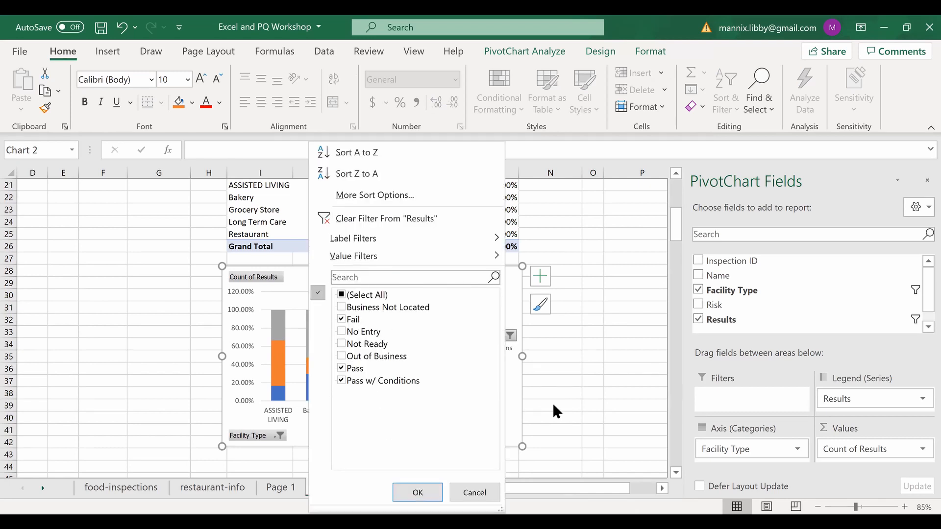
left_click(307, 358)
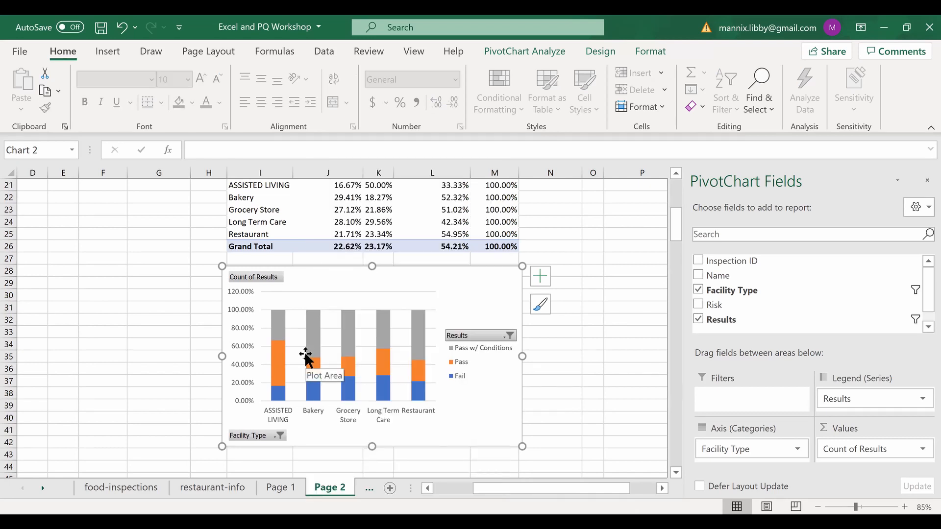
scroll(303, 229, "up", 1)
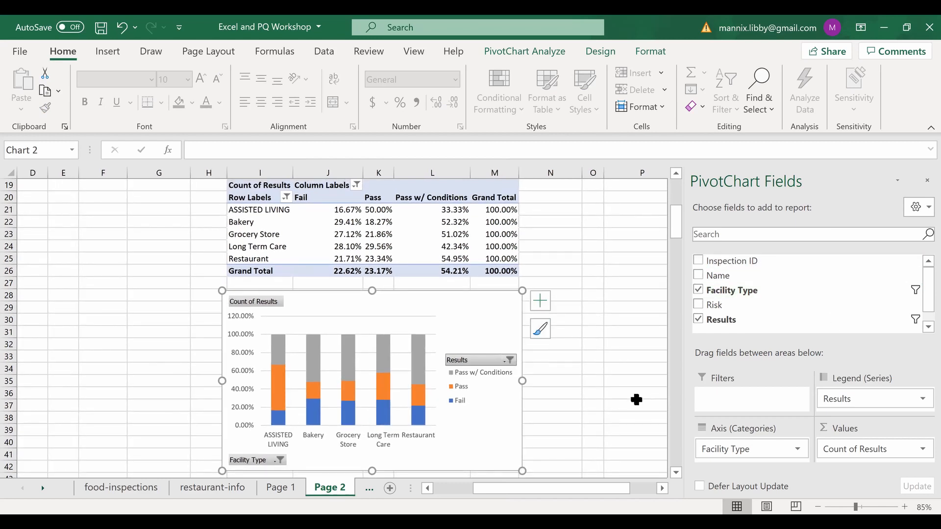
- Scroll around the stacked chart on Page 2
scroll(636, 400, "up", 5)
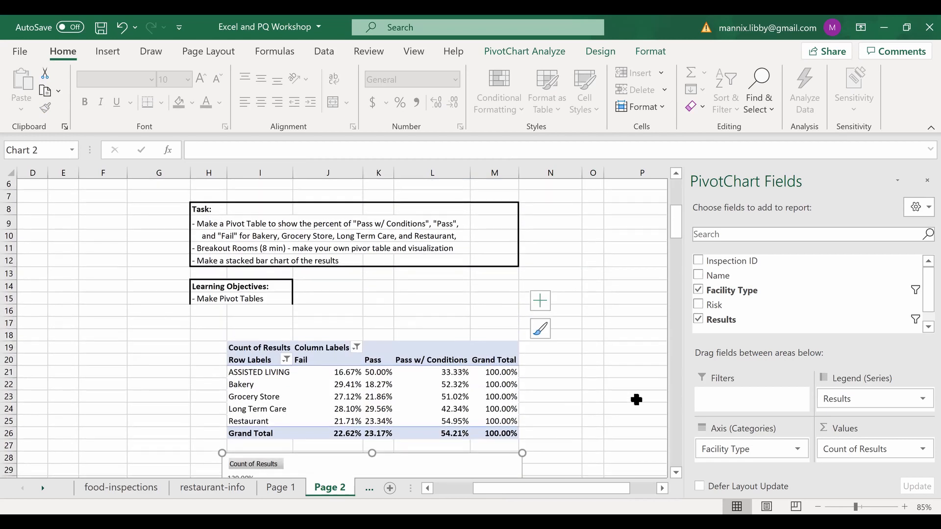
scroll(636, 400, "down", 2)
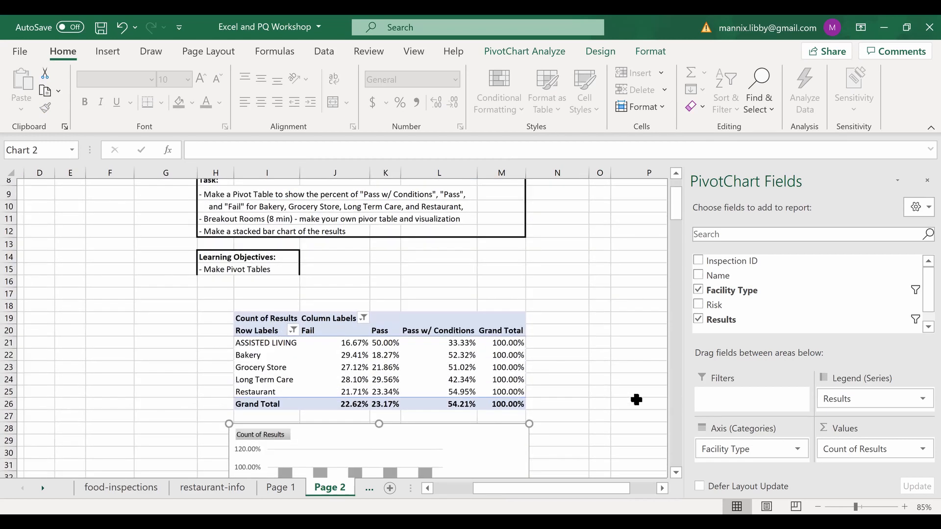
scroll(565, 319, "down", 2)
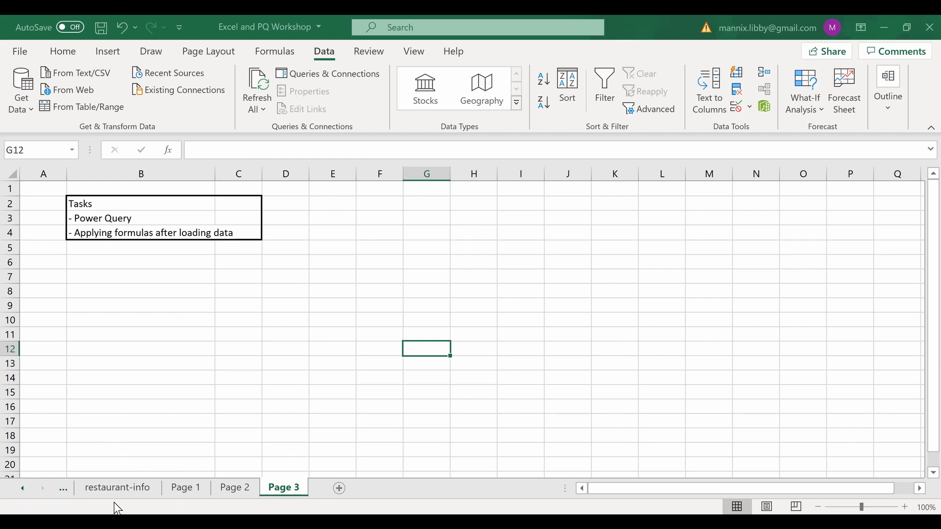
left_click(109, 489)
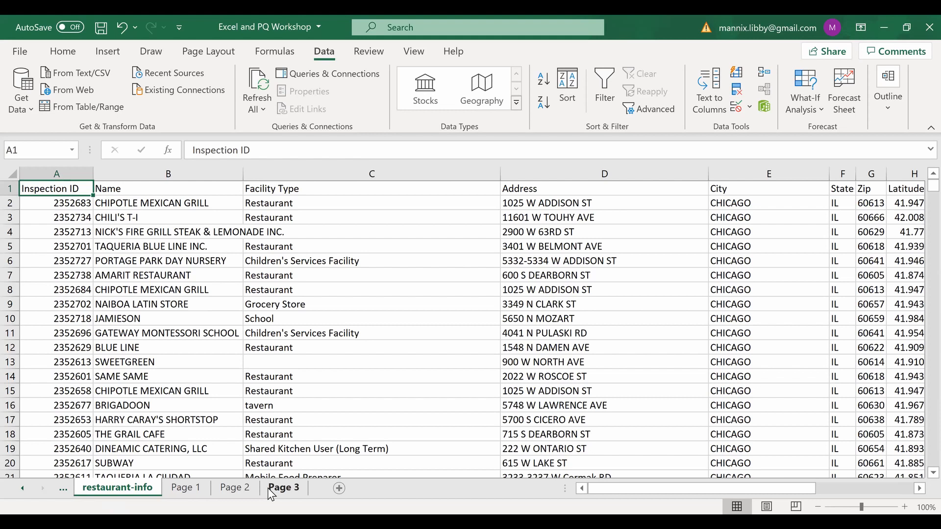
left_click(284, 487)
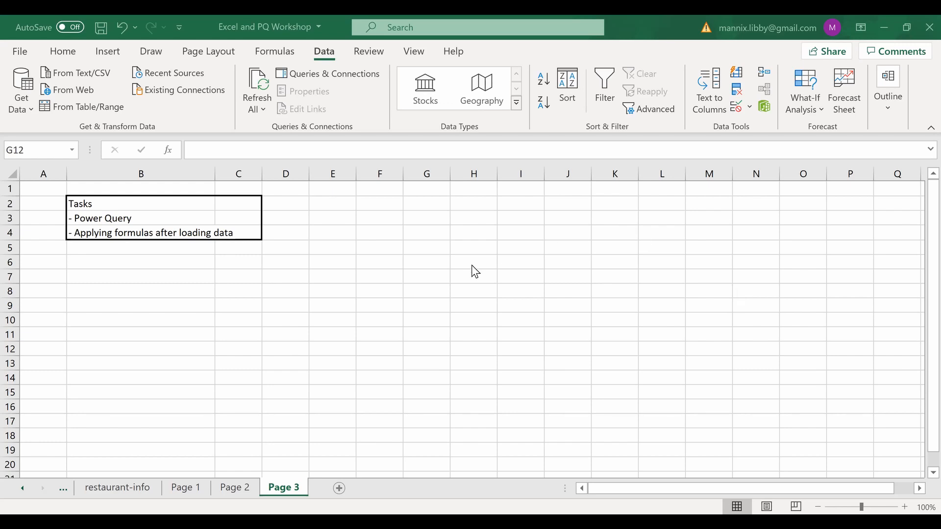
- Import food-inspections.csv from Desktop > Other > Datasets via Get Data > From Text/CSV
left_click(23, 107)
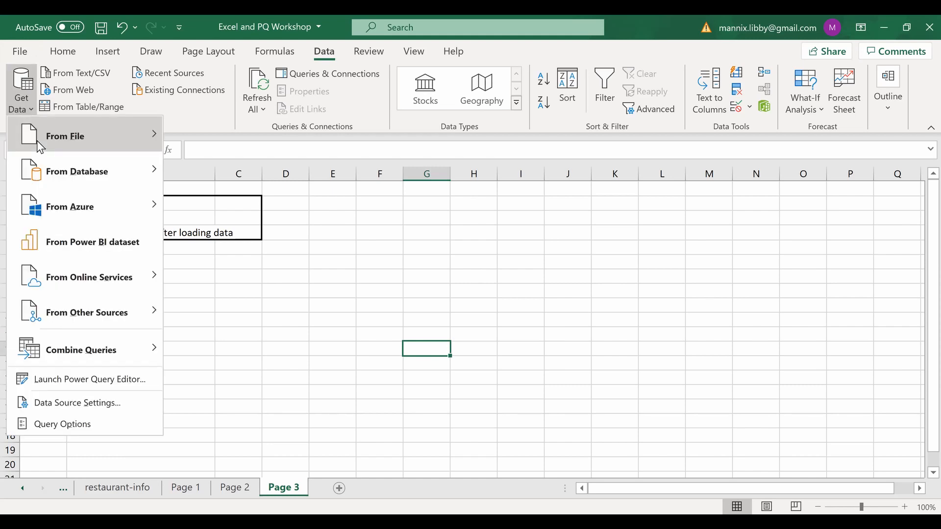
mouse_move(37, 141)
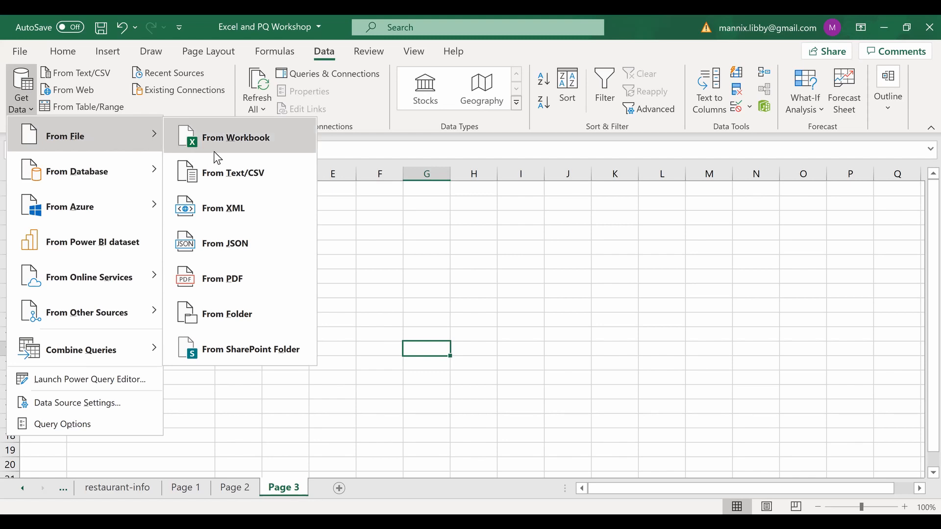
left_click(228, 185)
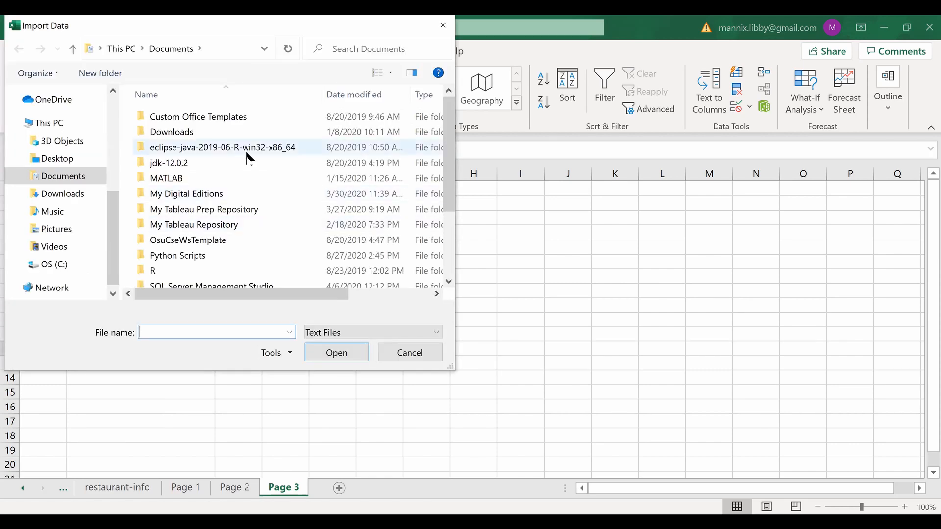
left_click(61, 159)
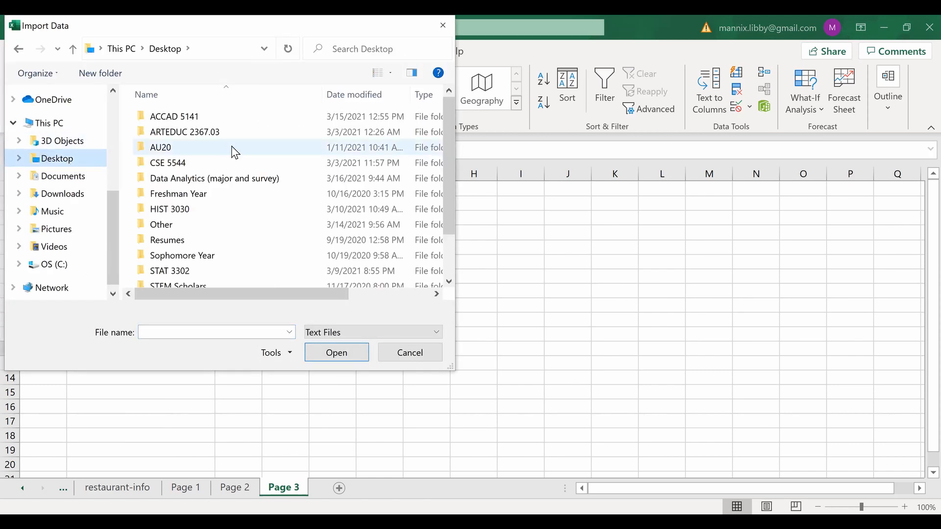
left_click(232, 226)
double_click(231, 223)
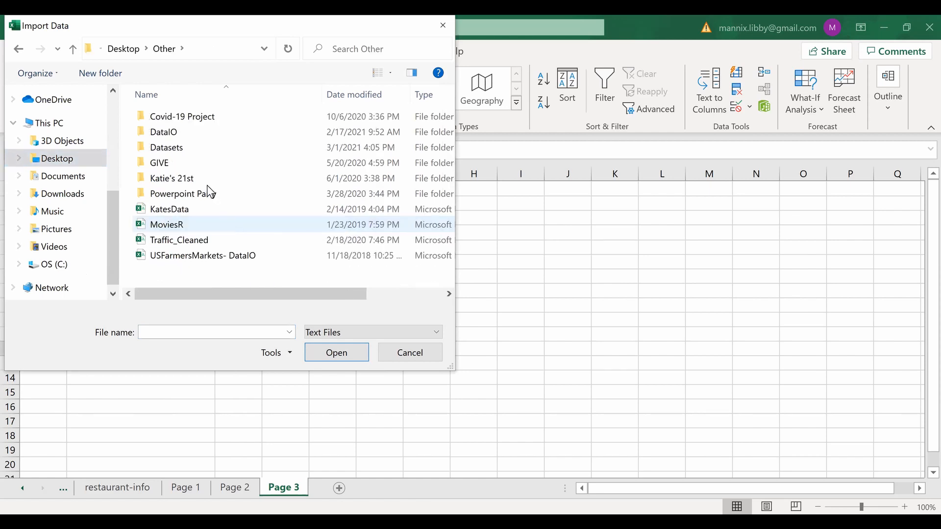
double_click(165, 147)
double_click(191, 118)
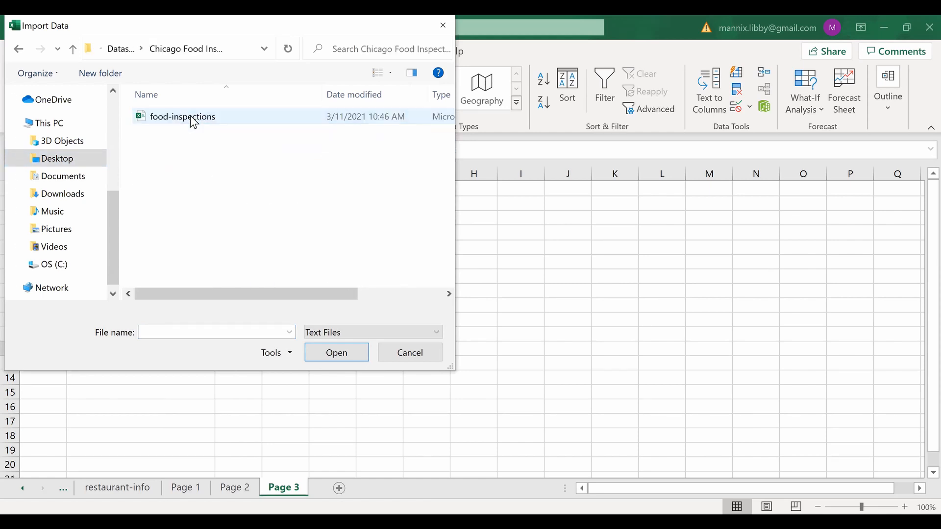
left_click(195, 118)
left_click(343, 355)
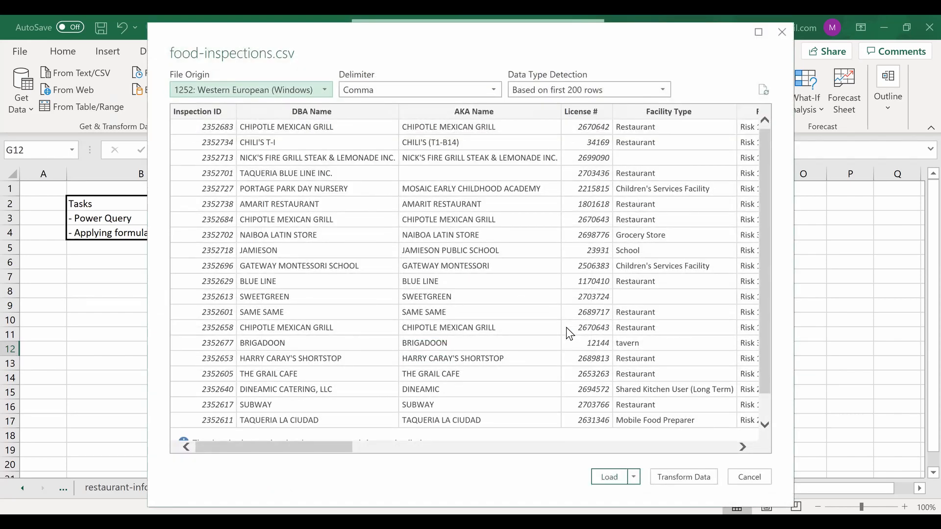
- Keep Comma as the delimiter and load the CSV into the Power Query Editor
left_click(491, 91)
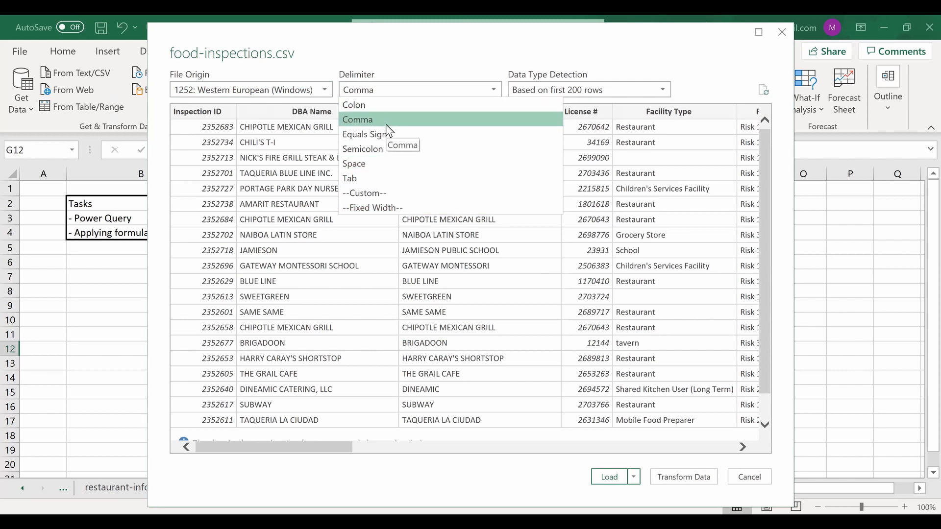
left_click(436, 119)
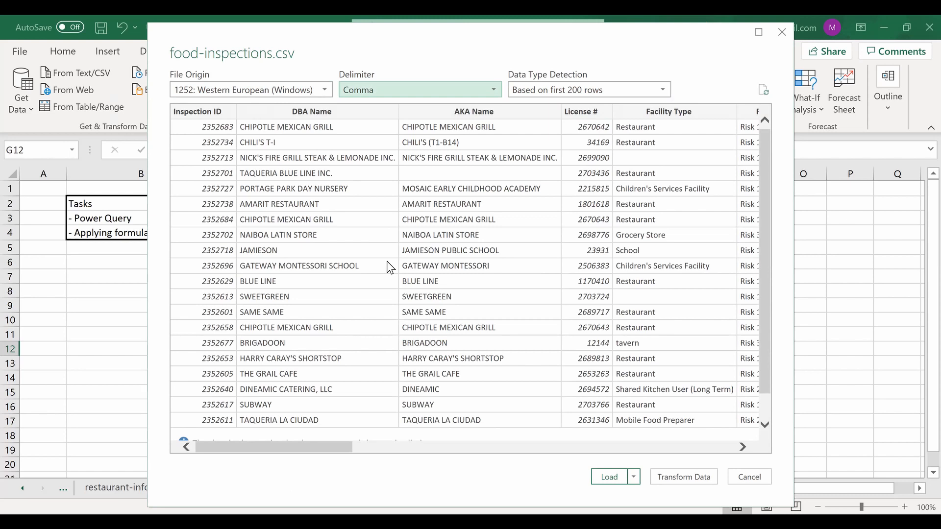
scroll(391, 268, "down", 1)
scroll(391, 267, "up", 1)
scroll(579, 212, "down", 1)
scroll(578, 212, "up", 1)
left_click(673, 484)
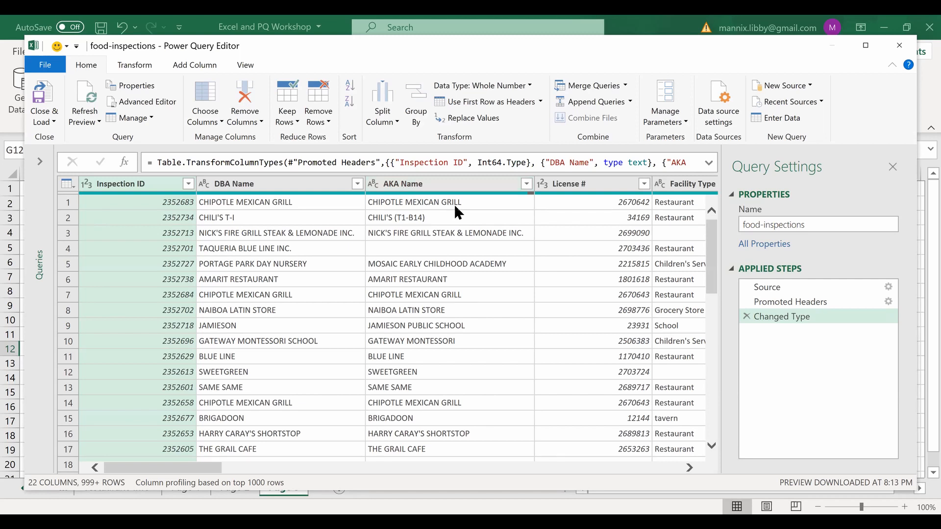
- Rename the AKA Name column to Name, then delete the Renamed Columns step to keep the original name
left_click(405, 188)
right_click(405, 189)
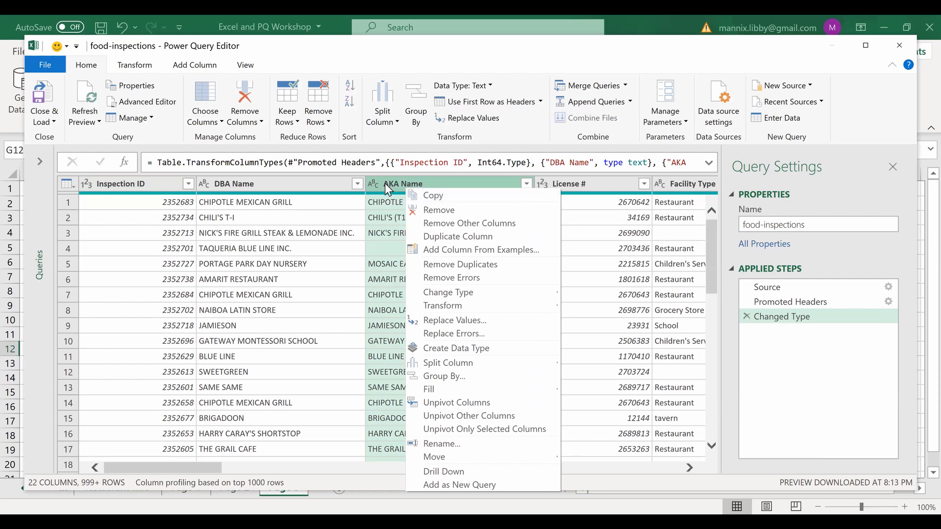
left_click(443, 444)
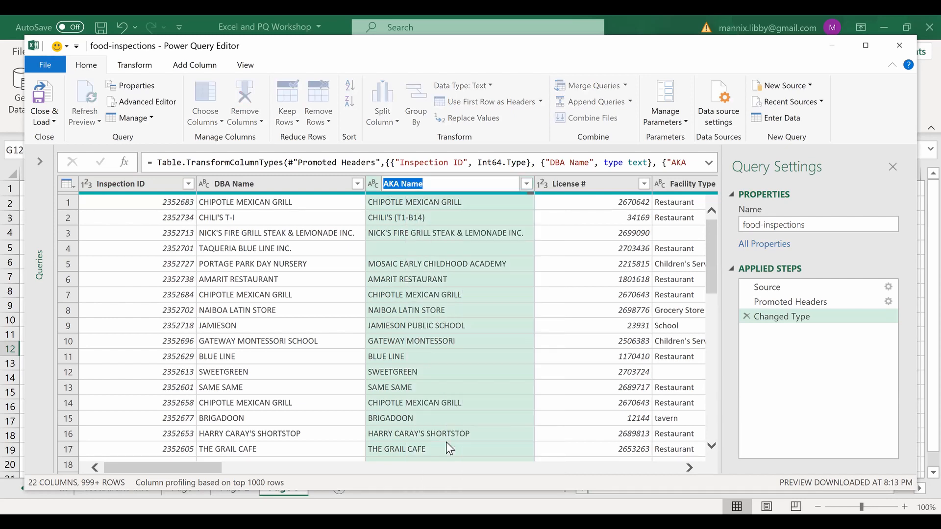
key("Left")
key("Right")
key("Right")
key("Right")
key("Right")
key("BackSpace")
key("BackSpace")
key("Return")
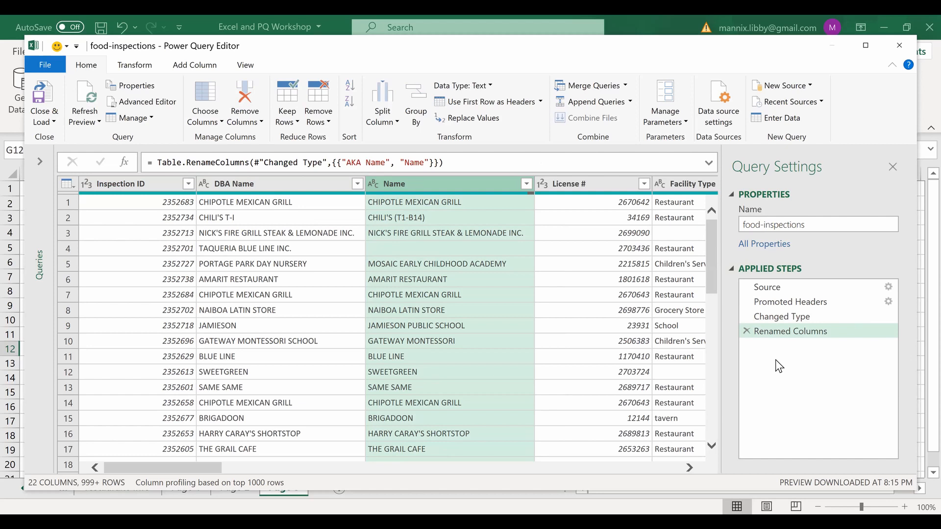
left_click(746, 330)
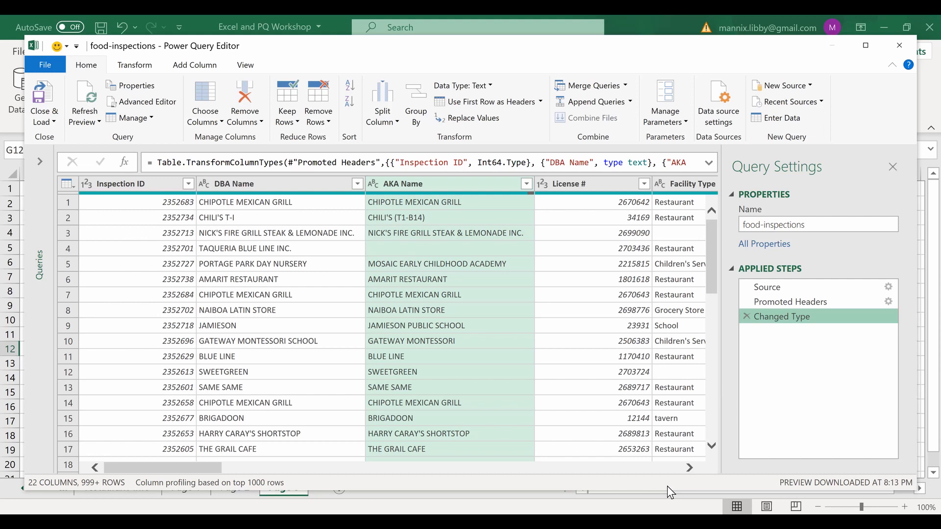
left_click(689, 468)
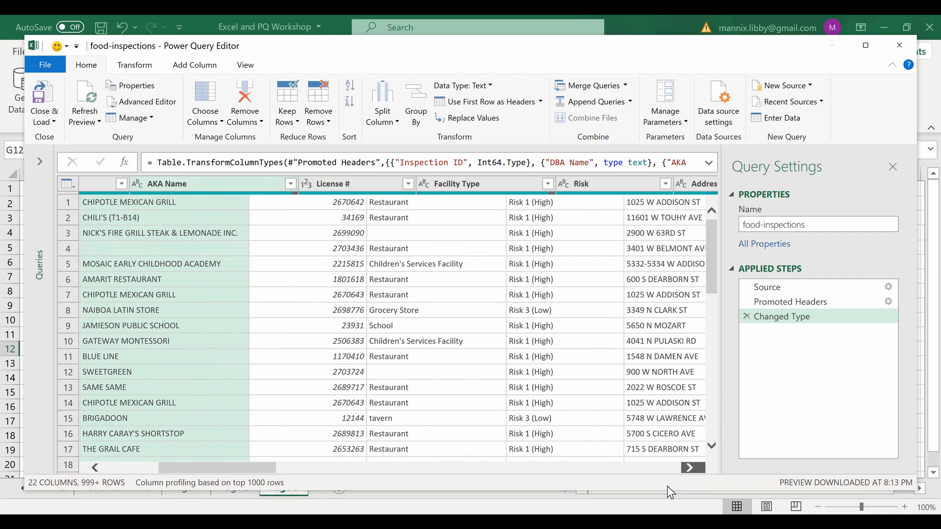
left_click(690, 468)
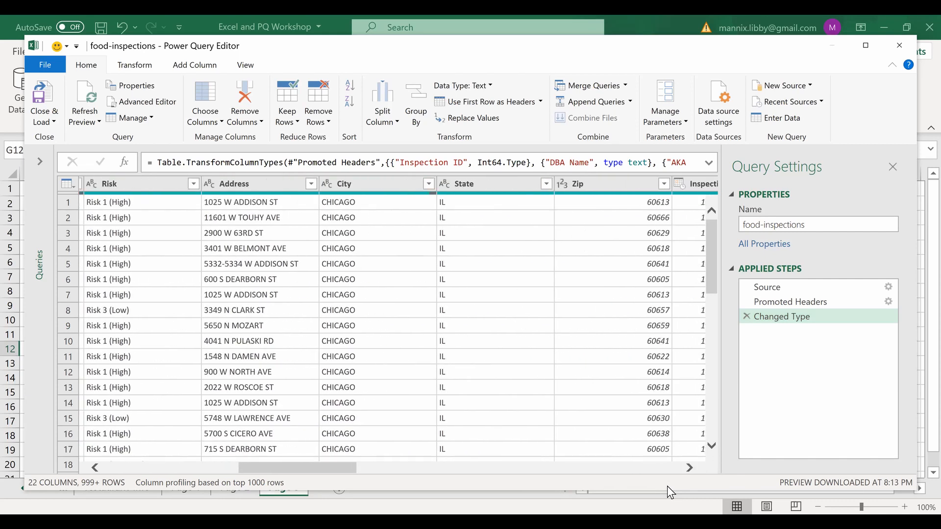
left_click(689, 468)
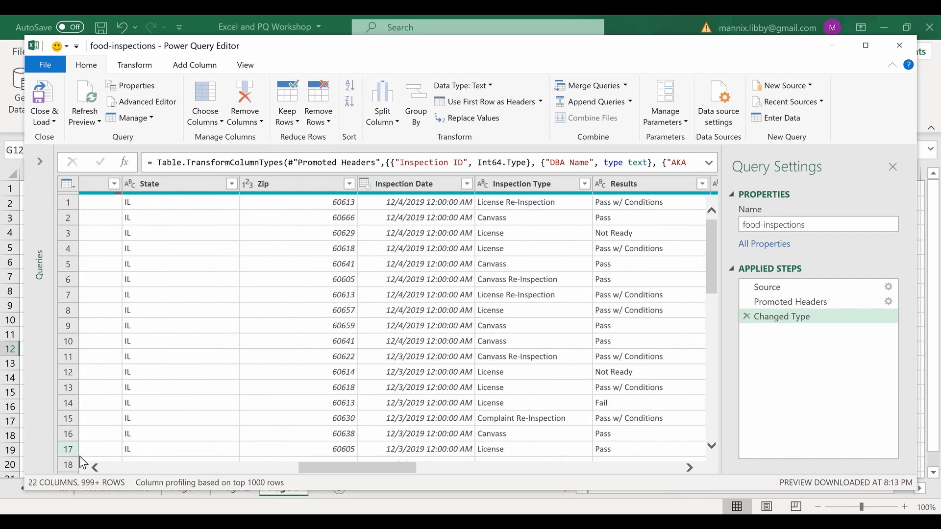
left_click(95, 468)
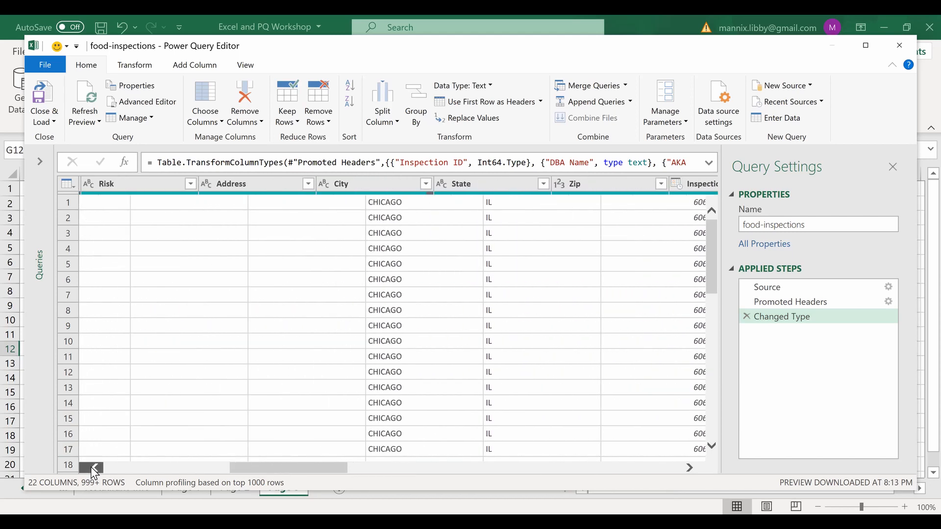
left_click(95, 468)
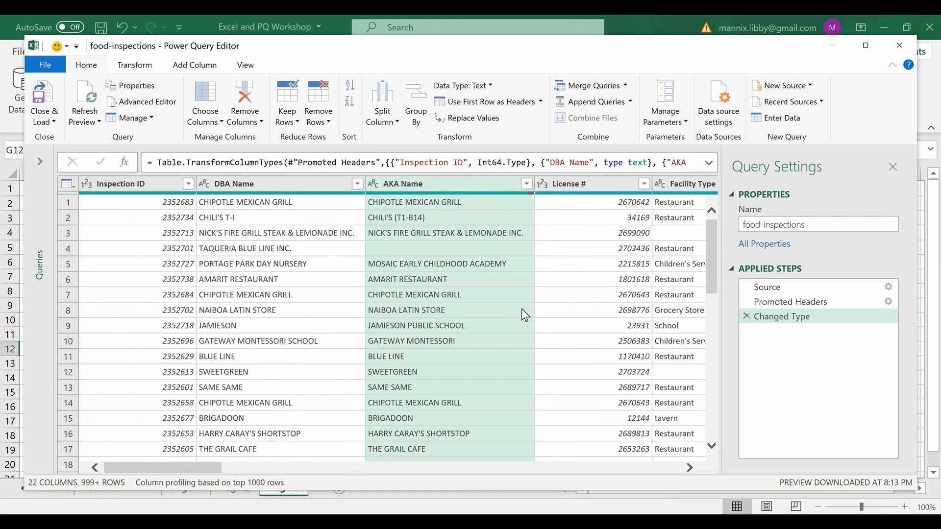
- Rename the AKA Name column to Name by removing the 'AKA ' prefix
right_click(401, 186)
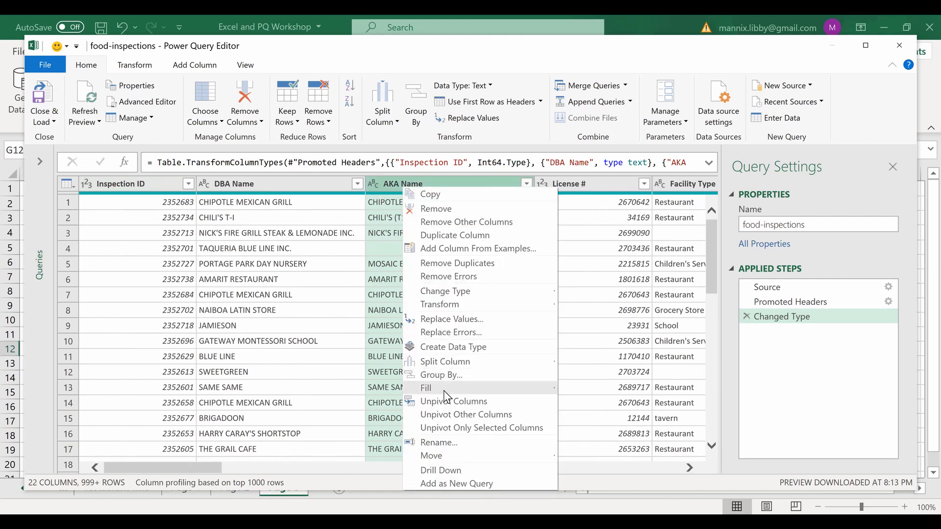
left_click(441, 442)
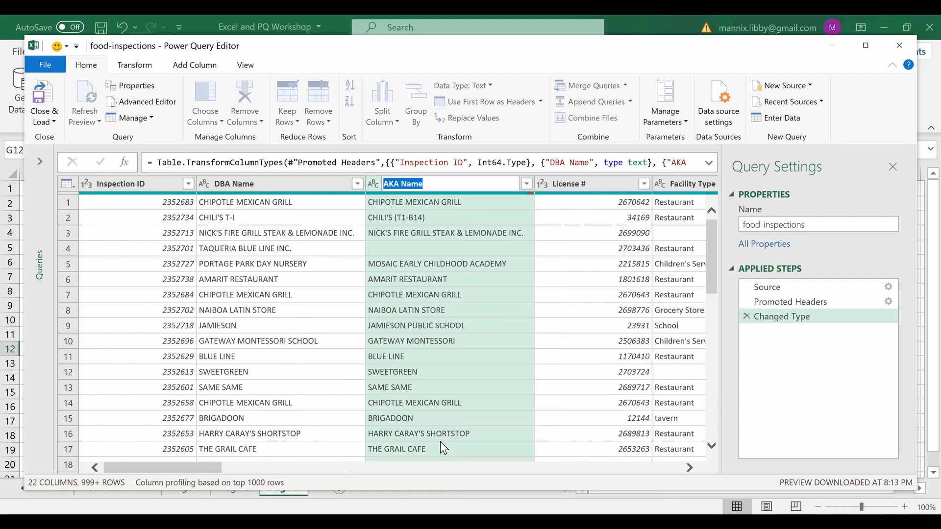
key("Left")
key("Right")
key("Right")
key("Right")
key("Right")
key("Return")
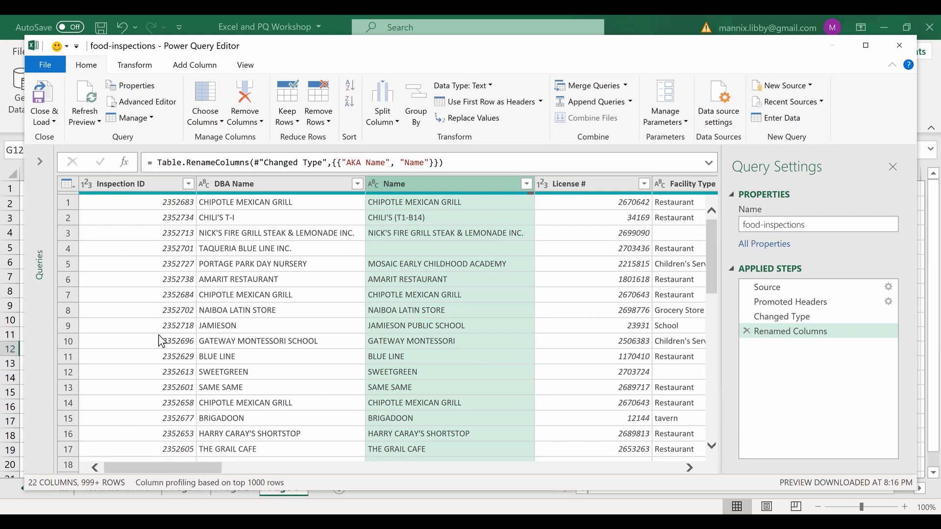
left_click(128, 102)
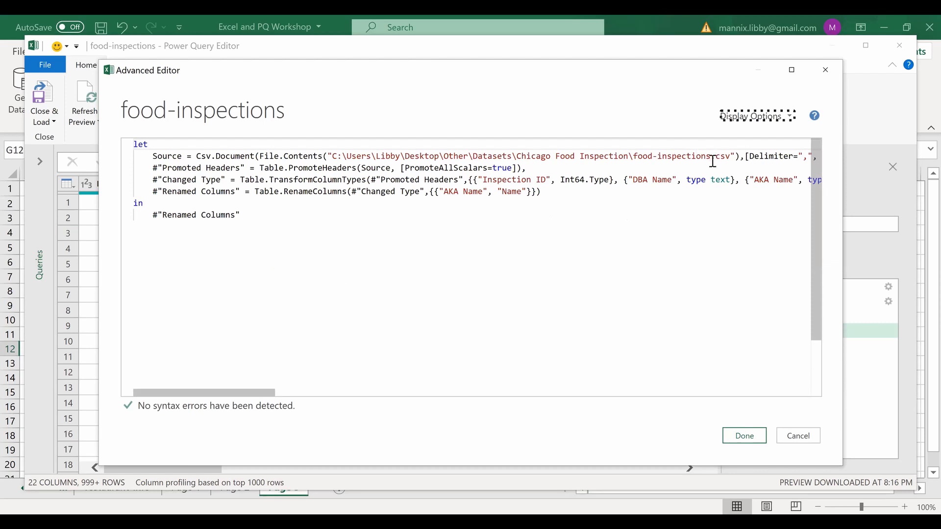
- Insert '2nd ' before Name in the Renamed Columns line of the M code and apply the change
left_click_drag(710, 156, 634, 156)
left_click(654, 216)
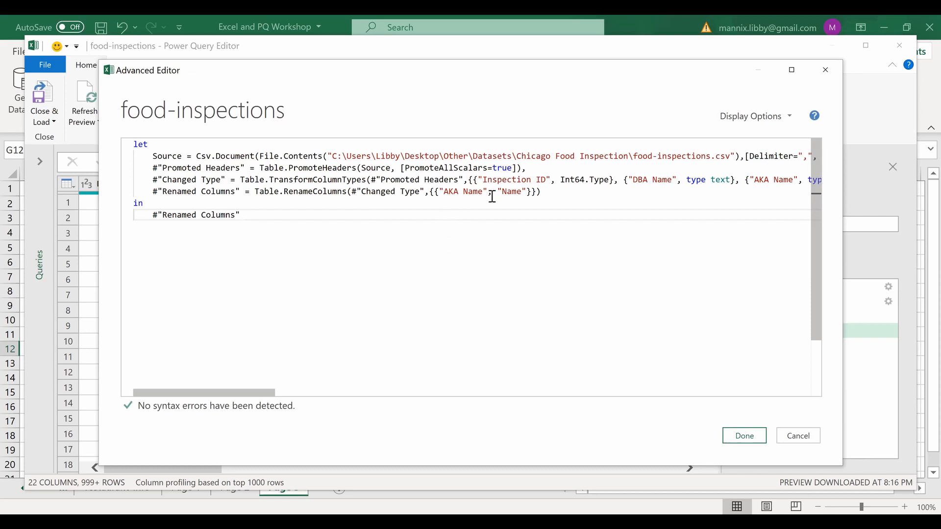
left_click(221, 191)
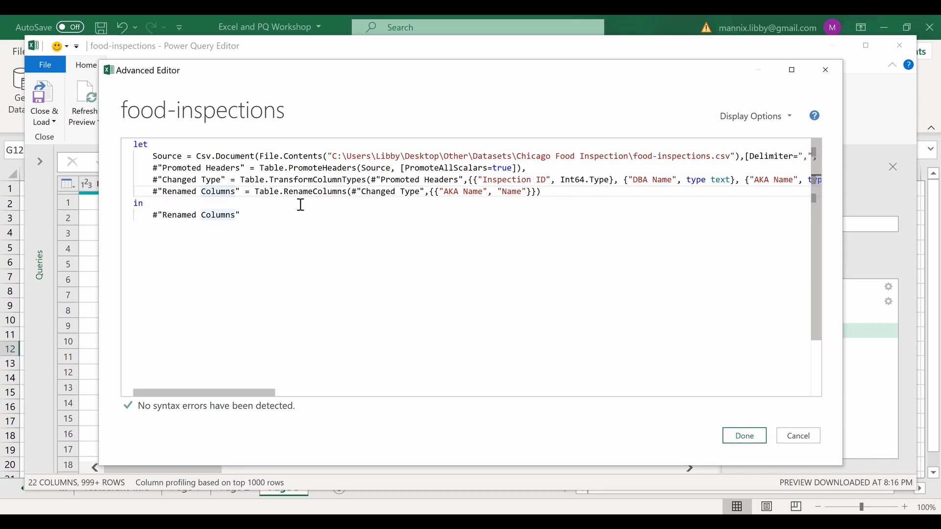
left_click(273, 193)
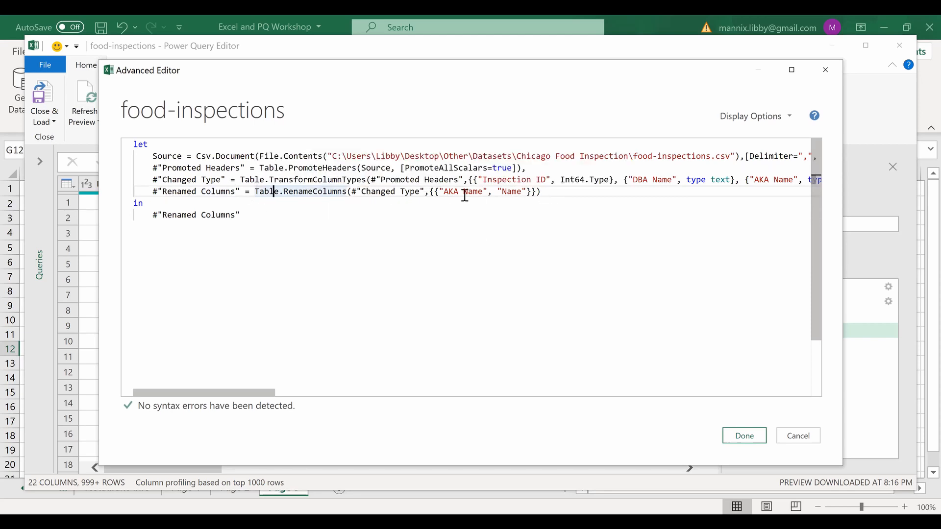
left_click(517, 193)
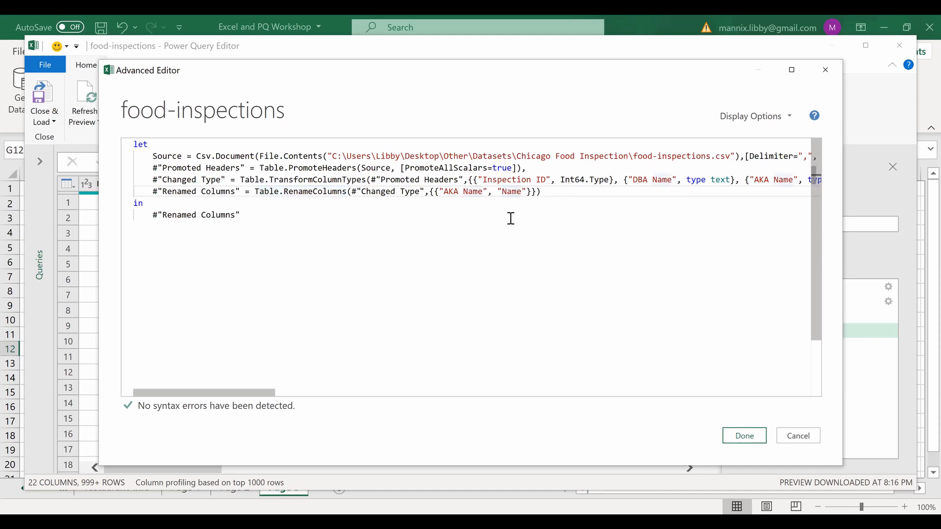
left_click(524, 192)
left_click(504, 191)
type("2nd")
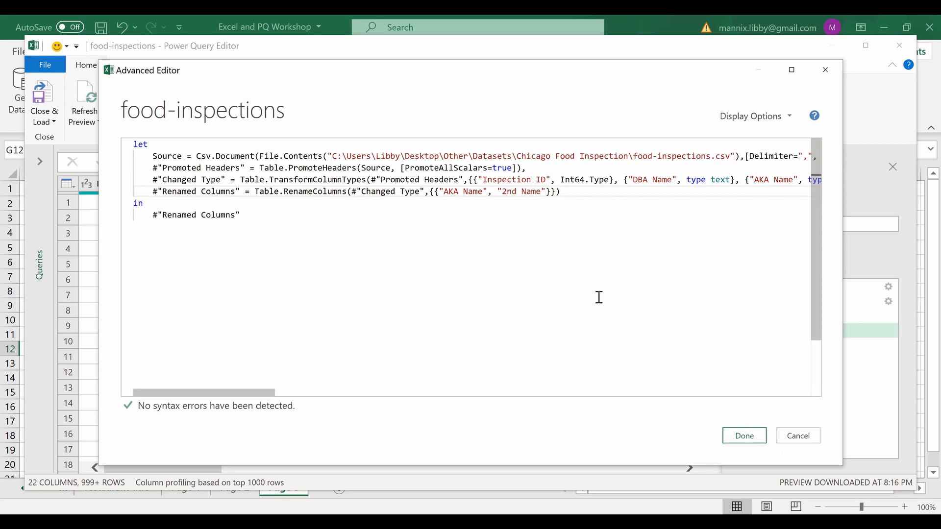
left_click(753, 440)
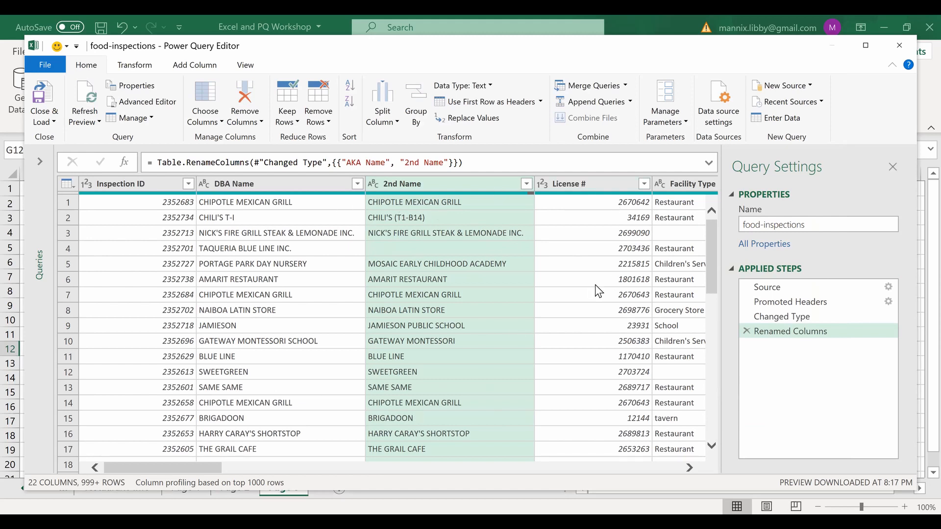
- Close & Load the food-inspections query into the workbook as a table
left_click(42, 96)
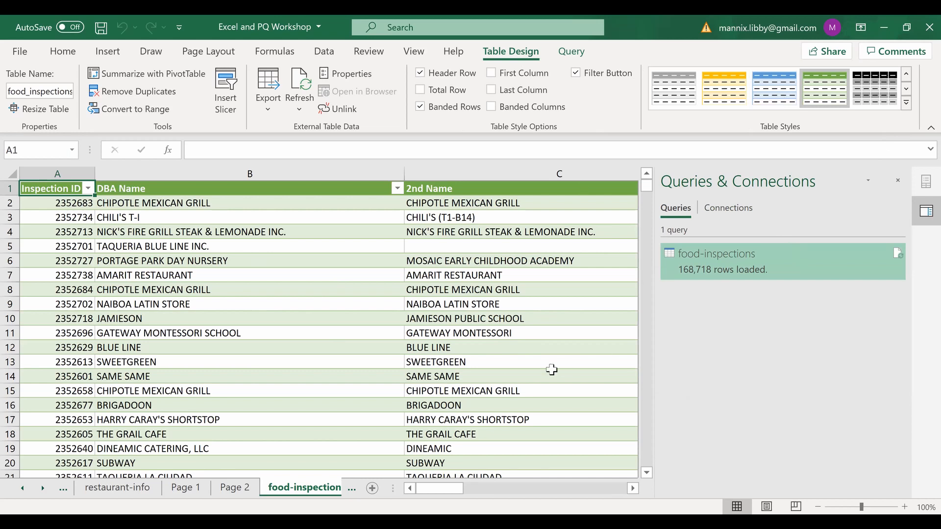
left_click(633, 489)
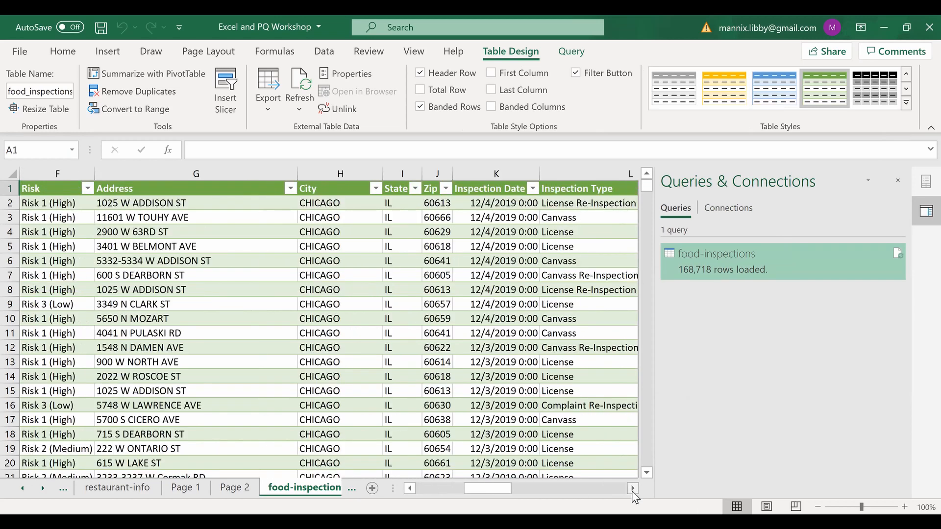
left_click(633, 490)
left_click(633, 490)
left_click(632, 490)
left_click(632, 490)
left_click(633, 490)
left_click(633, 490)
left_click(632, 490)
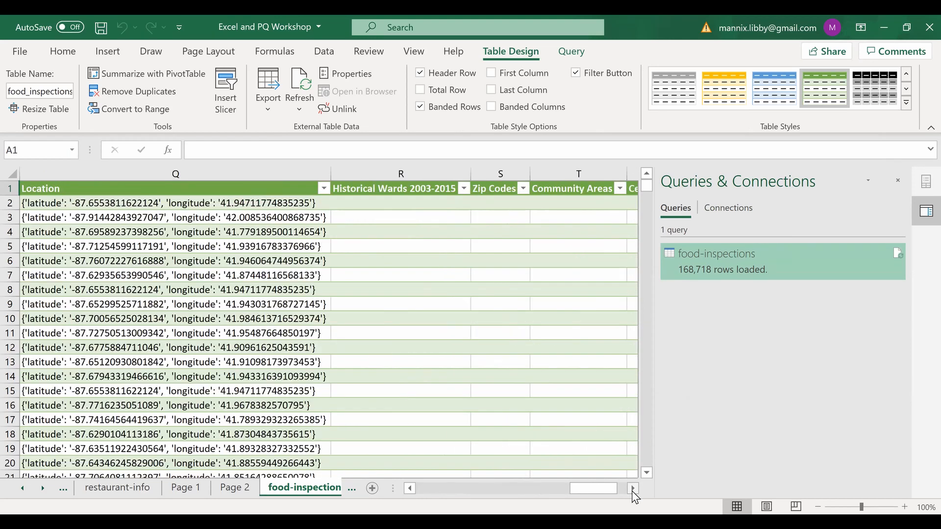
left_click(633, 490)
left_click(632, 489)
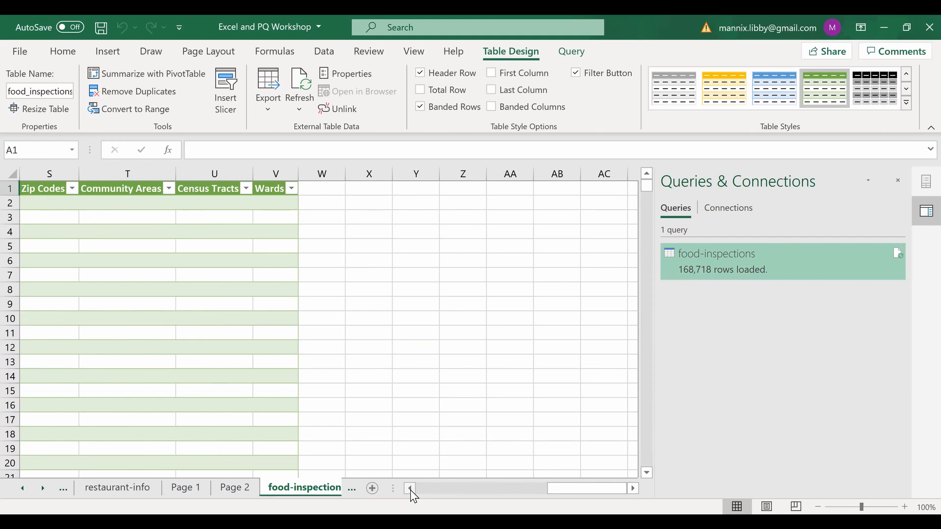
- Add a 'vlookup' header in W1 and start, then cancel, a =v formula in W2
left_click(320, 190)
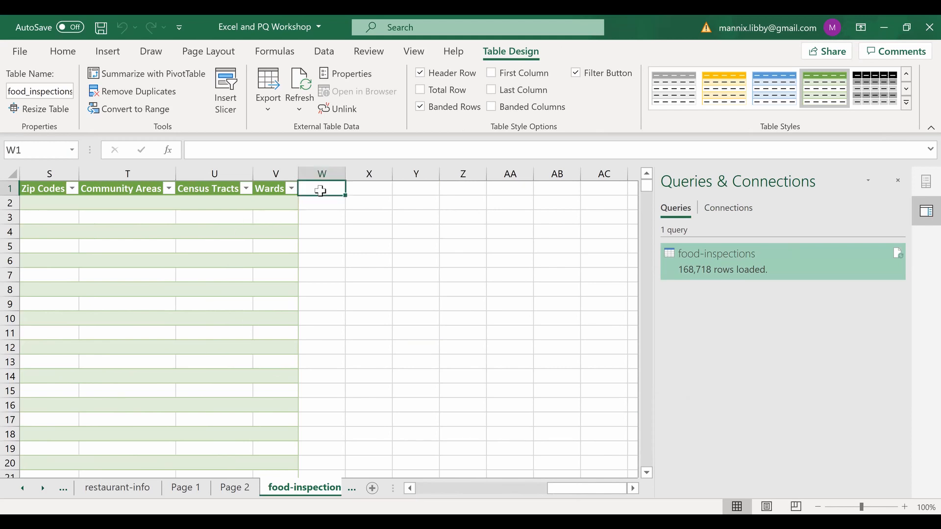
type("vlookup")
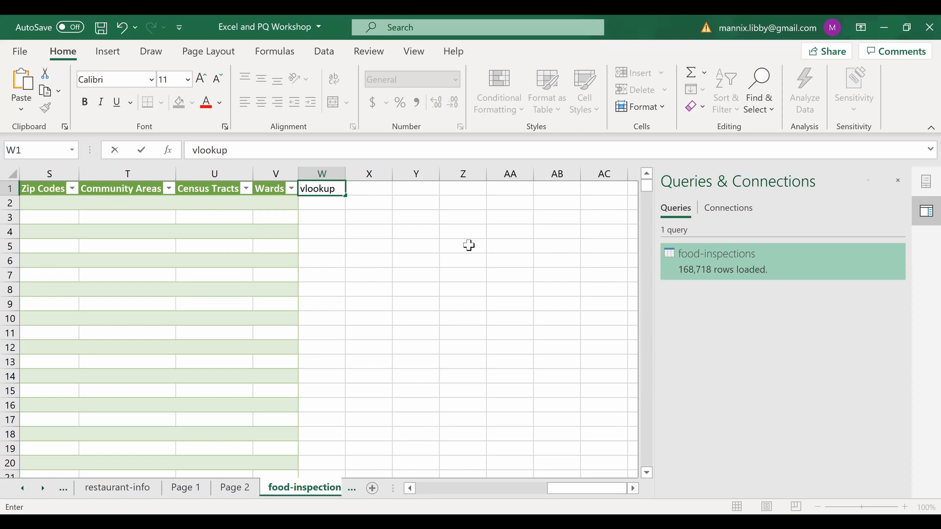
key("Return")
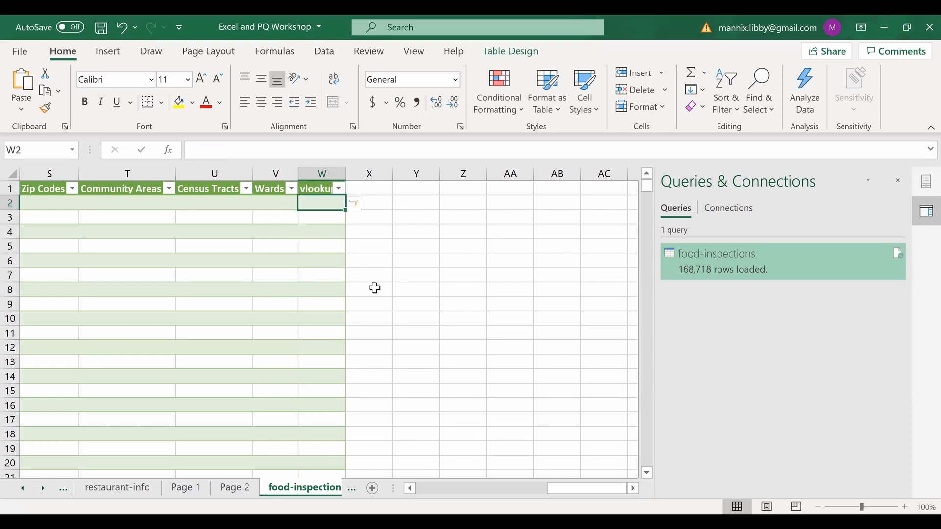
type("=v")
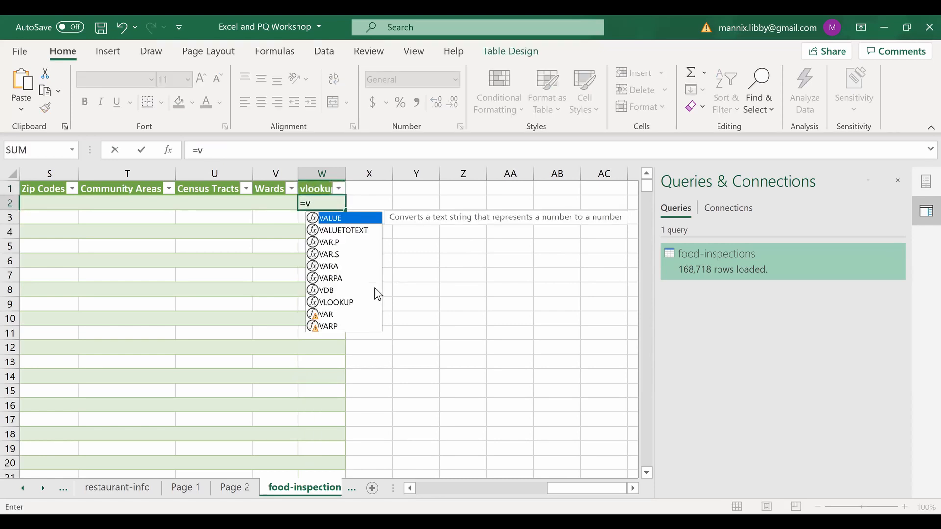
key("Escape")
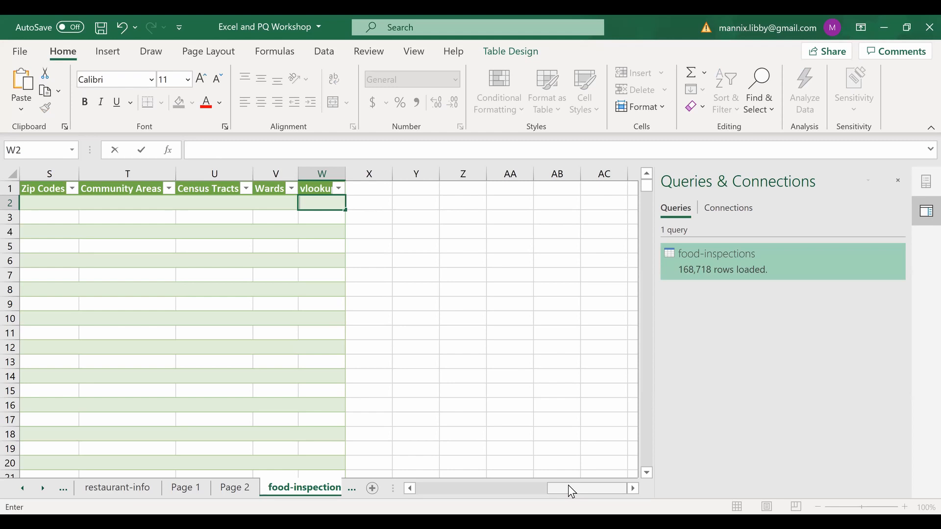
- Show slide 5 of the Google Slides presentation
left_click_drag(569, 485, 341, 489)
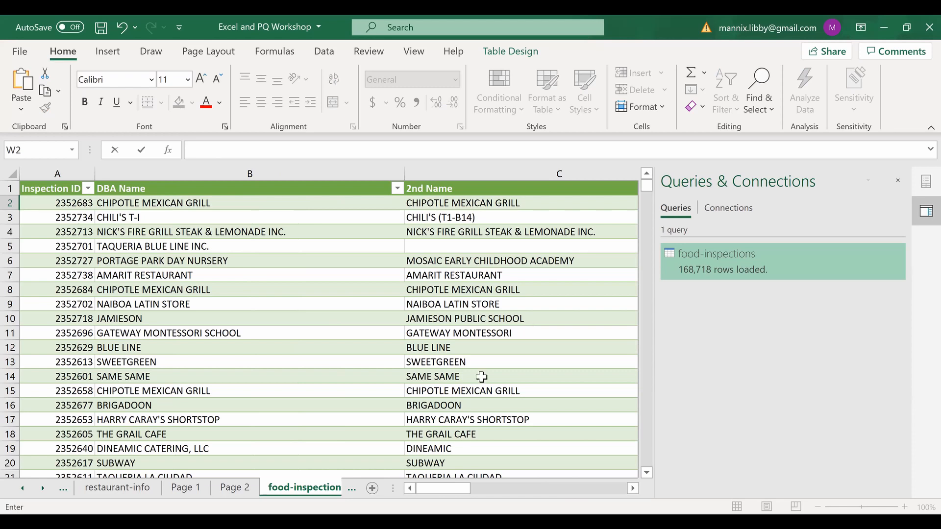
scroll(243, 375, "down", 1)
scroll(244, 376, "up", 1)
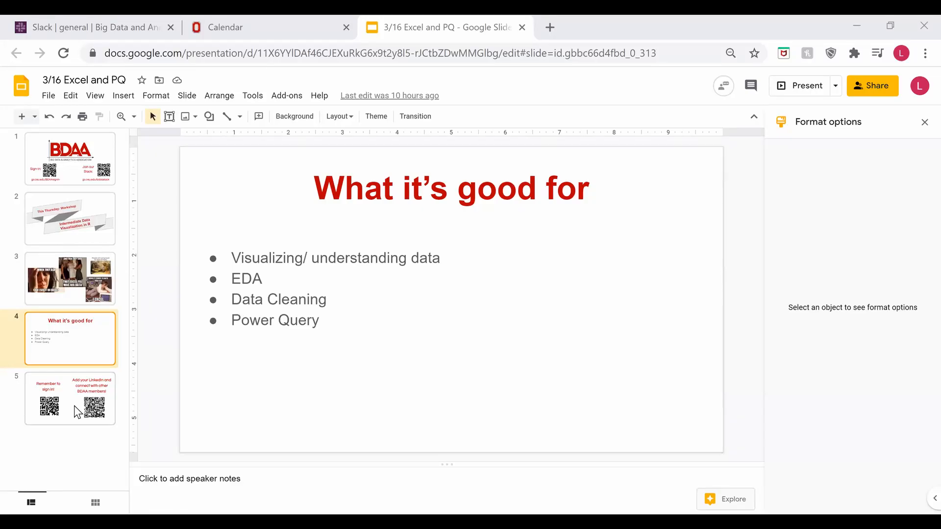
left_click(77, 412)
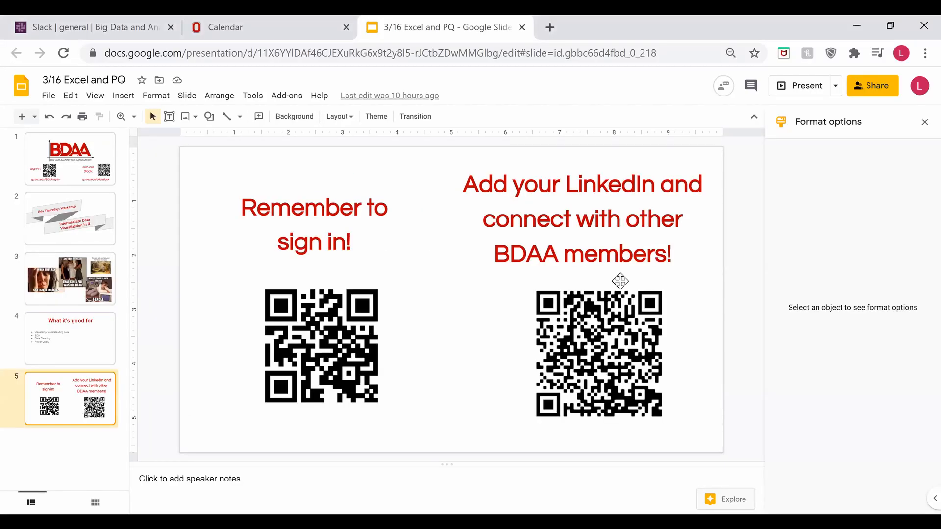